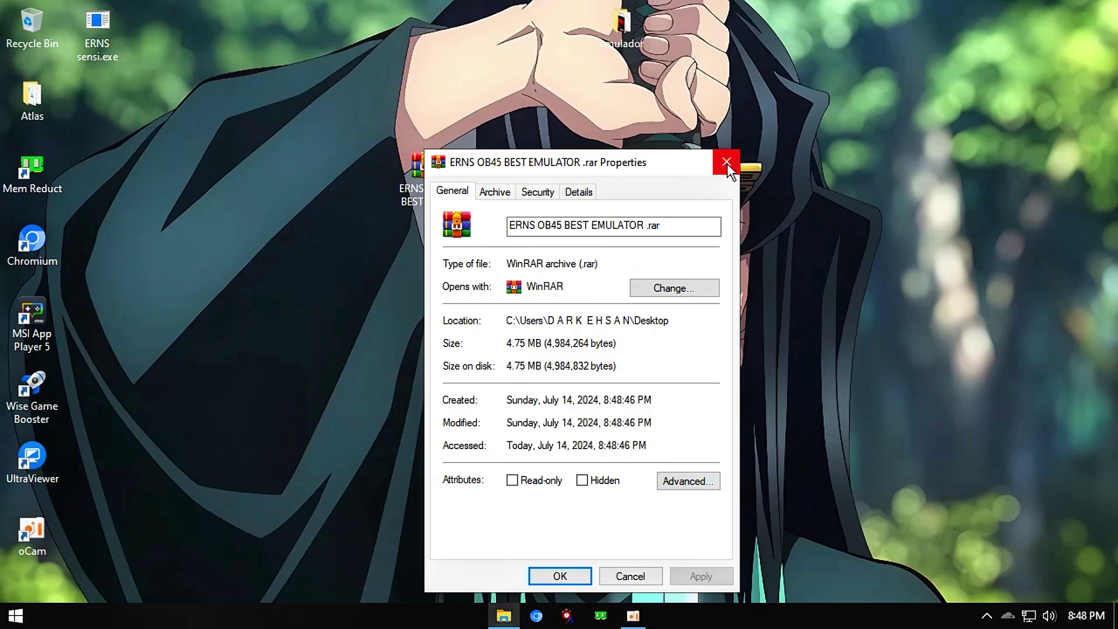
Close the archive's properties and check the contents of ERNS OB45 BEST EMULATOR .rar in WinRAR
{"action": "left_click", "coordinate": [726, 163]}
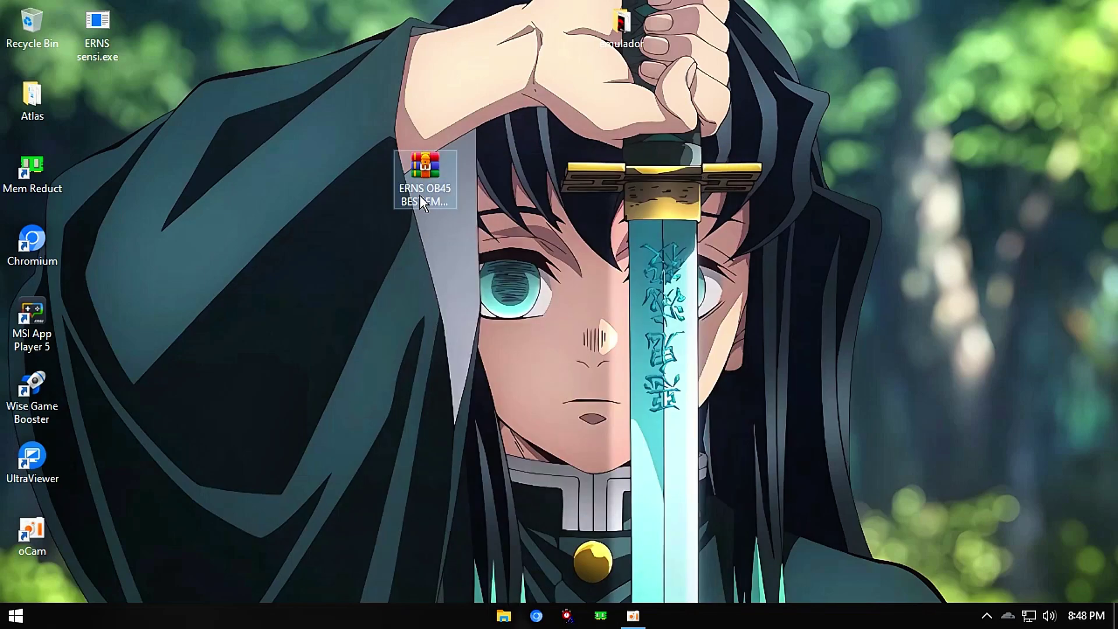
{"action": "right_click", "coordinate": [441, 167]}
{"action": "left_click", "coordinate": [473, 220]}
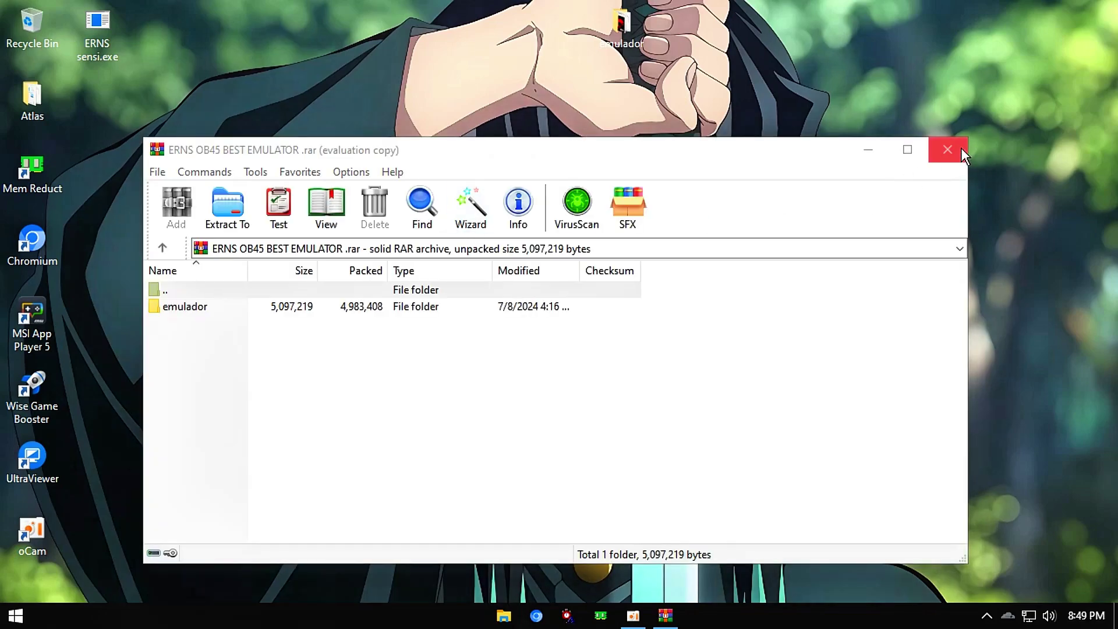
{"action": "left_click", "coordinate": [948, 150]}
Extract ERNS OB45 BEST EMULATOR .rar into its own desktop folder, entering the archive password
{"action": "right_click", "coordinate": [406, 156]}
{"action": "left_click", "coordinate": [436, 231]}
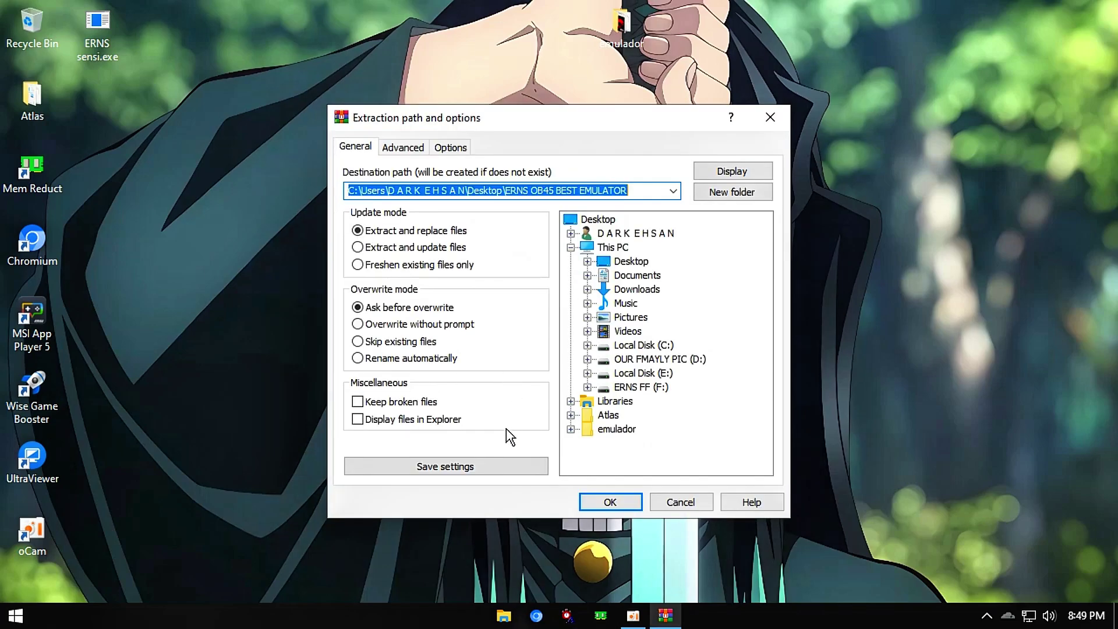
{"action": "left_click", "coordinate": [596, 497]}
{"action": "left_click", "coordinate": [454, 337]}
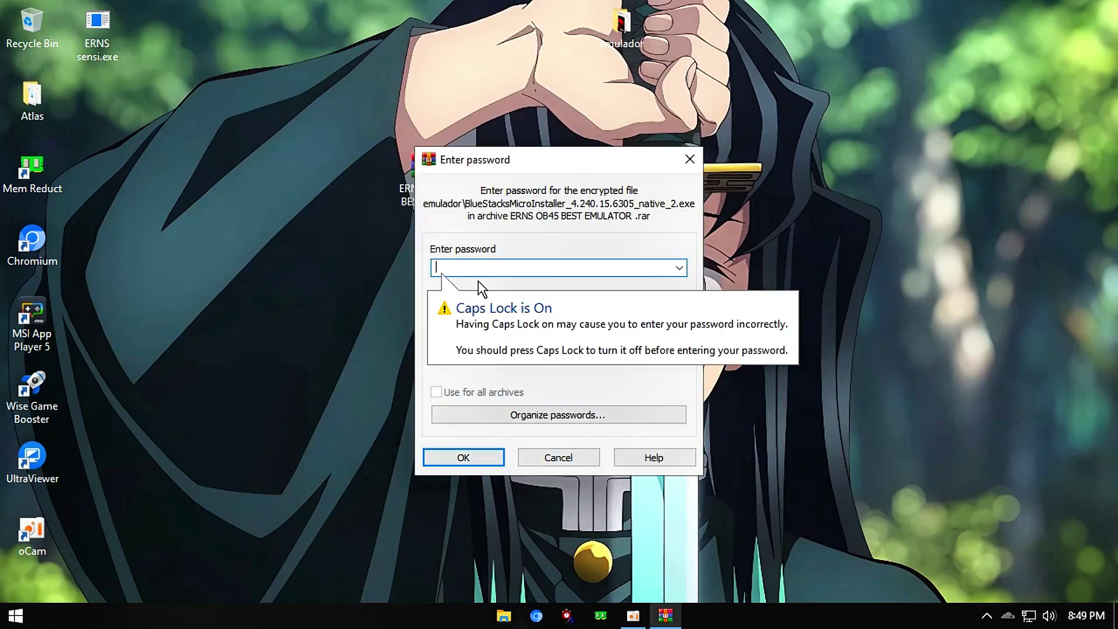
{"action": "type", "text": "1"}
{"action": "left_click", "coordinate": [467, 460]}
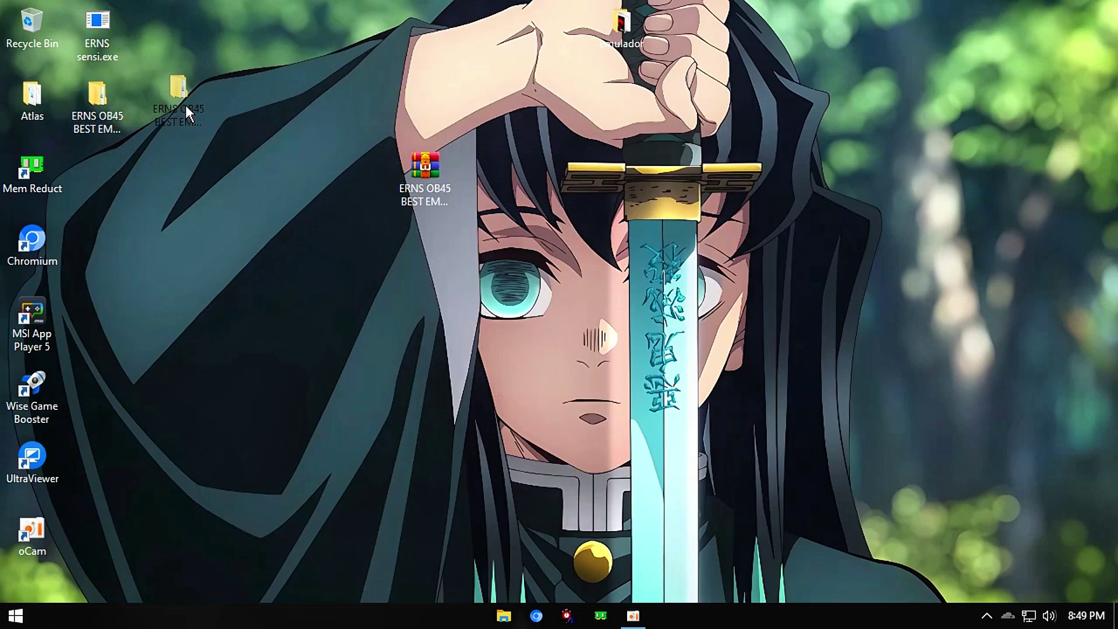
Reposition the extracted ERNS OB45 BEST EMULATOR folder on the desktop and open its emulador subfolder
{"action": "left_click_drag", "start_coordinate": [185, 105], "coordinate": [320, 151]}
{"action": "double_click", "coordinate": [288, 100]}
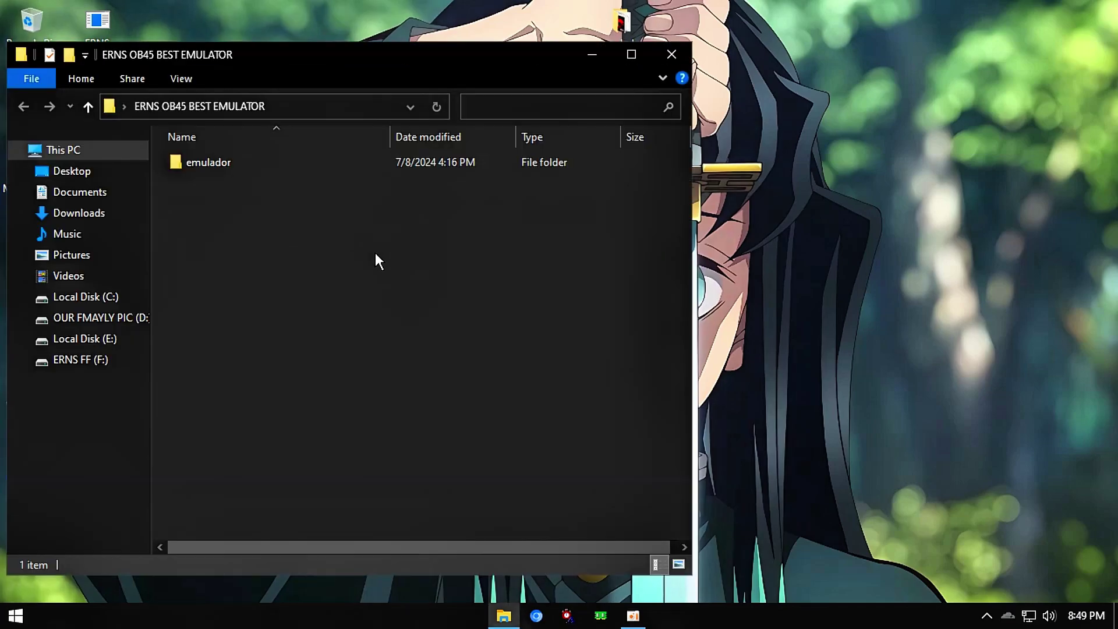
{"action": "double_click", "coordinate": [230, 164]}
{"action": "left_click_drag", "start_coordinate": [322, 51], "coordinate": [429, 19]}
Delete hudjhn.cfg from the emulador folder and empty the Recycle Bin
{"action": "left_click", "coordinate": [389, 167]}
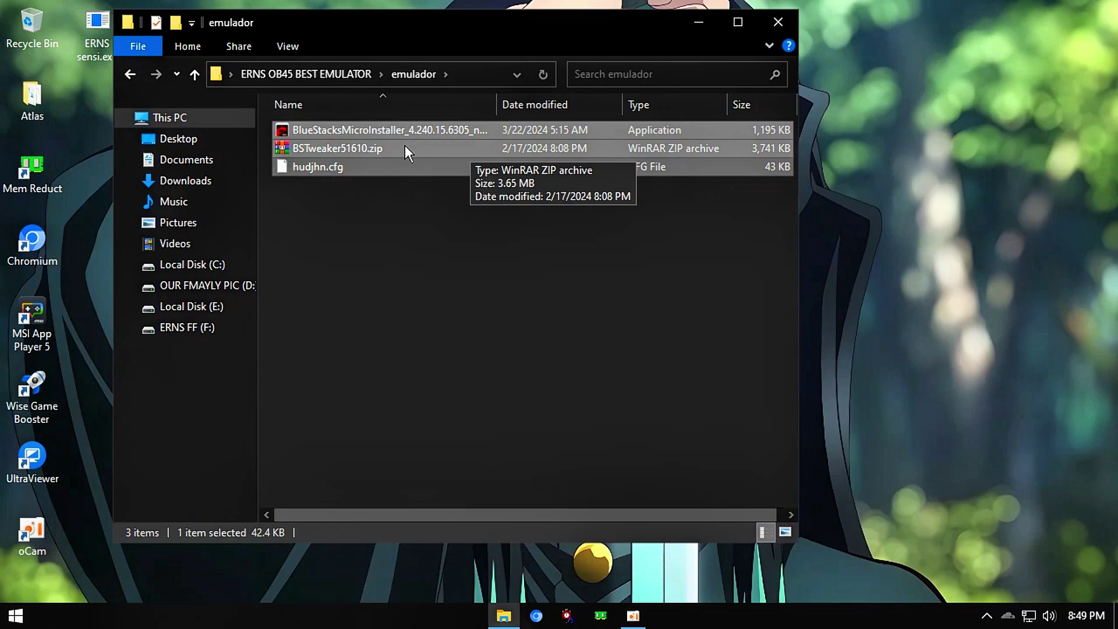
{"action": "left_click", "coordinate": [320, 171]}
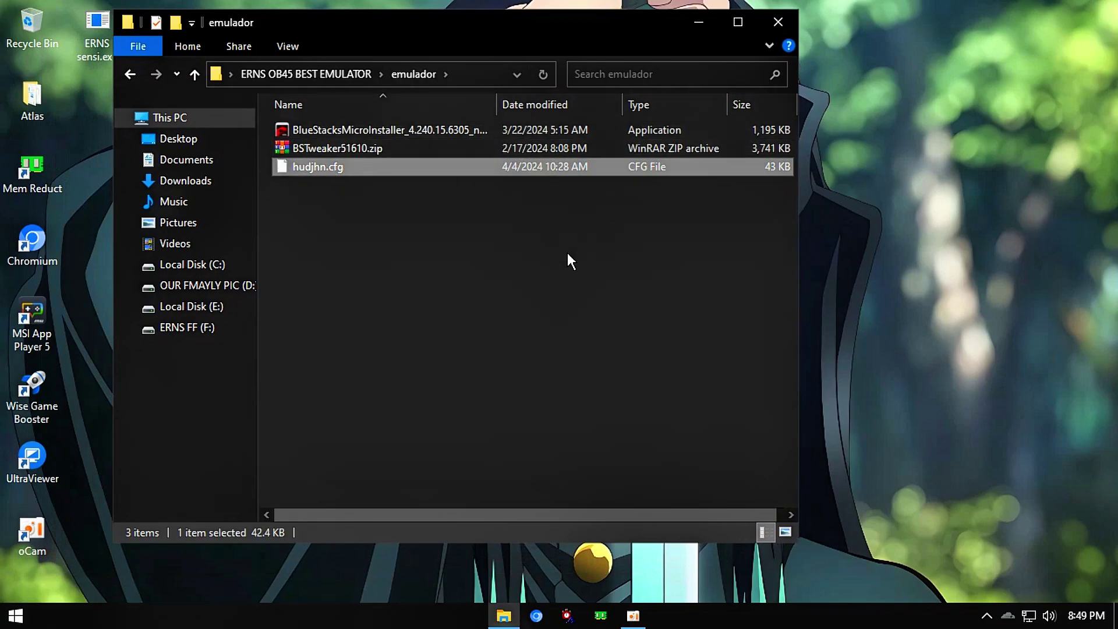
{"action": "key", "text": "Delete"}
{"action": "right_click", "coordinate": [26, 26]}
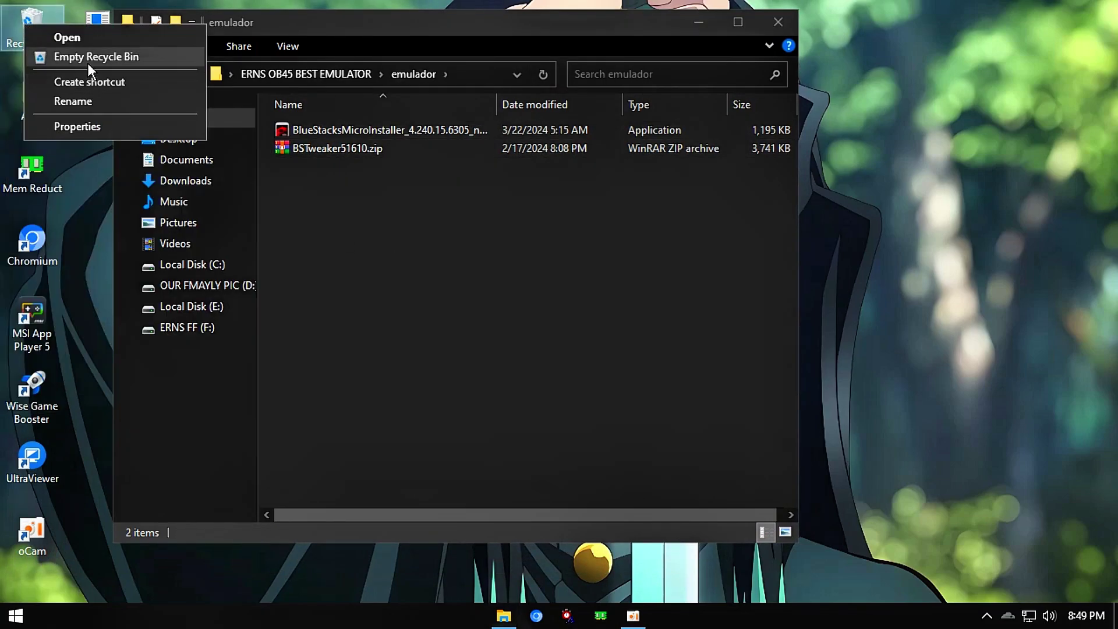
{"action": "left_click", "coordinate": [89, 56]}
{"action": "left_click", "coordinate": [628, 378]}
Extract BSTweaker51610.zip into a BSTweaker51610 folder inside emulador
{"action": "left_click_drag", "start_coordinate": [362, 236], "coordinate": [313, 155]}
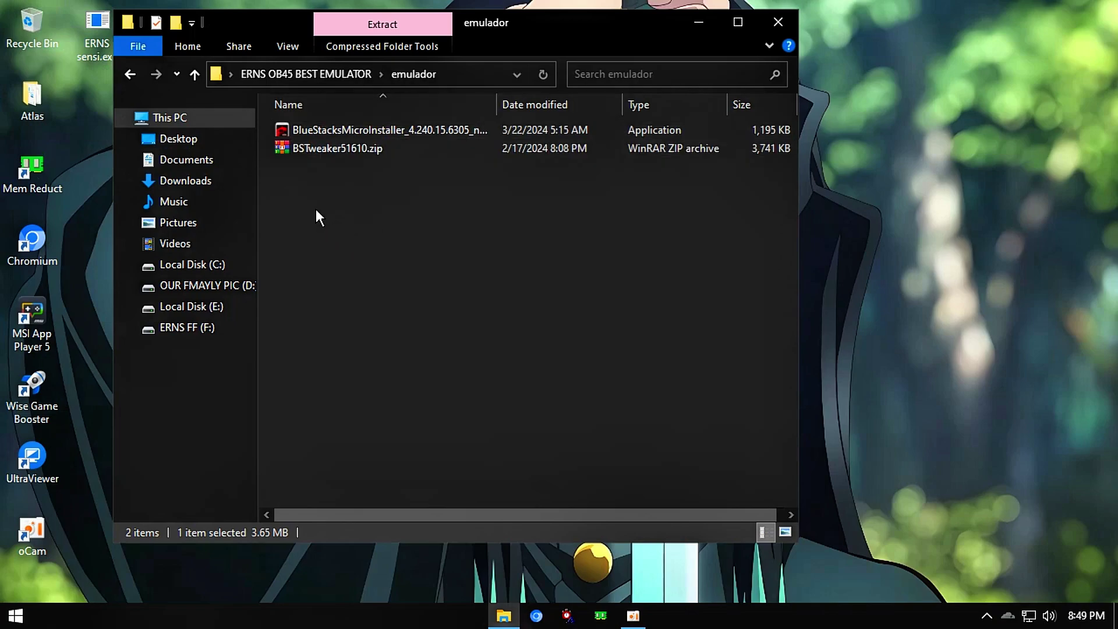
{"action": "right_click", "coordinate": [310, 151]}
{"action": "left_click", "coordinate": [317, 220]}
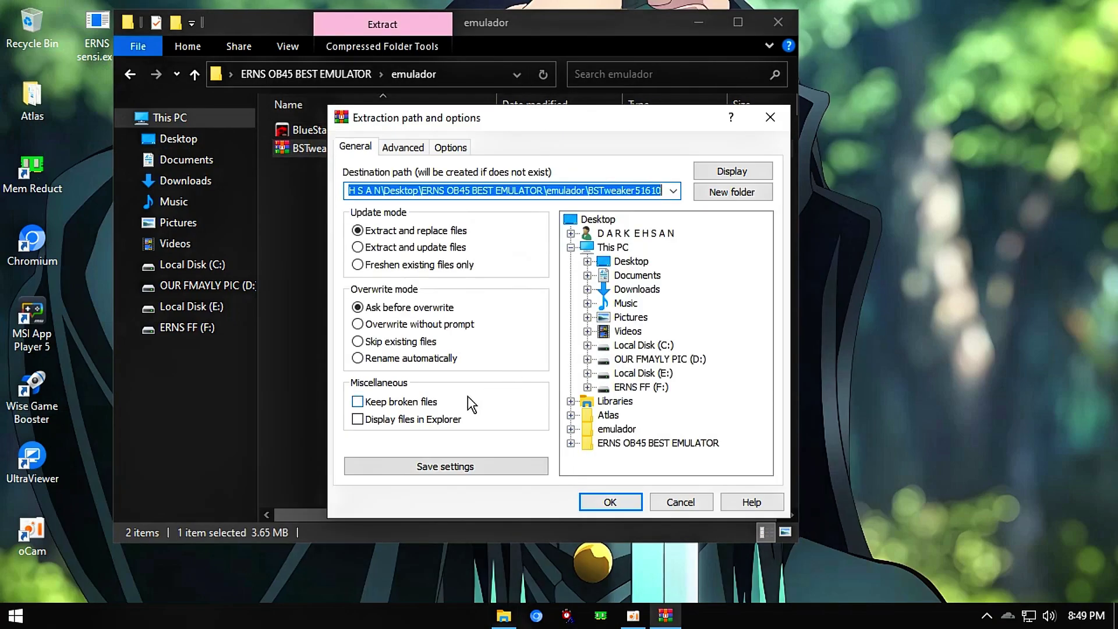
{"action": "left_click", "coordinate": [609, 503]}
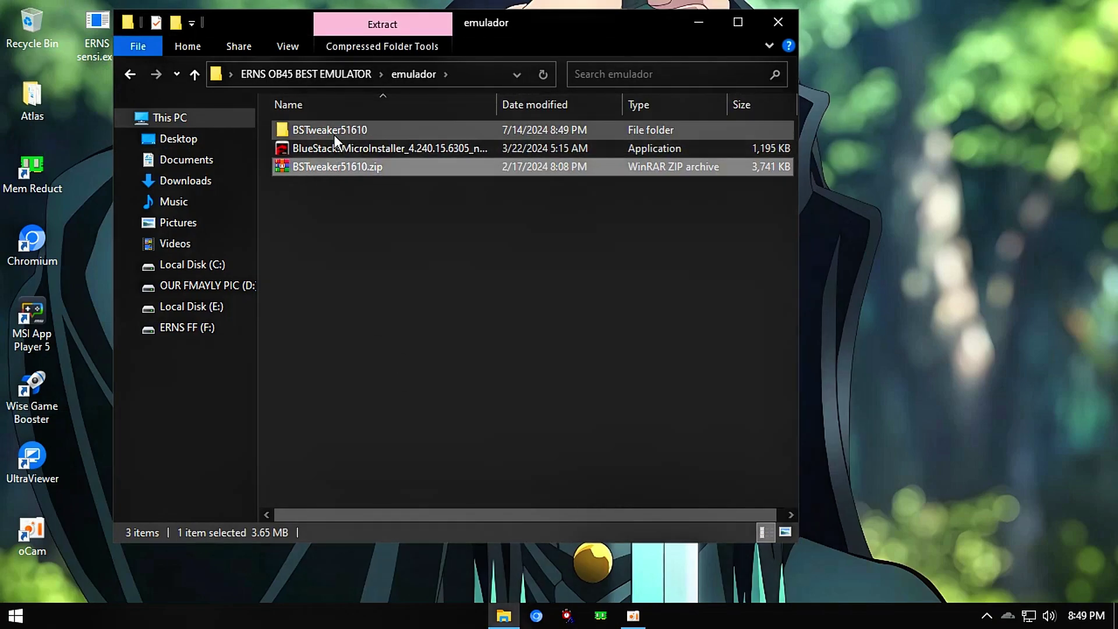
Check the contents of the extracted BSTweaker51610 folder and return to emulador
{"action": "double_click", "coordinate": [334, 133]}
{"action": "left_click", "coordinate": [183, 52]}
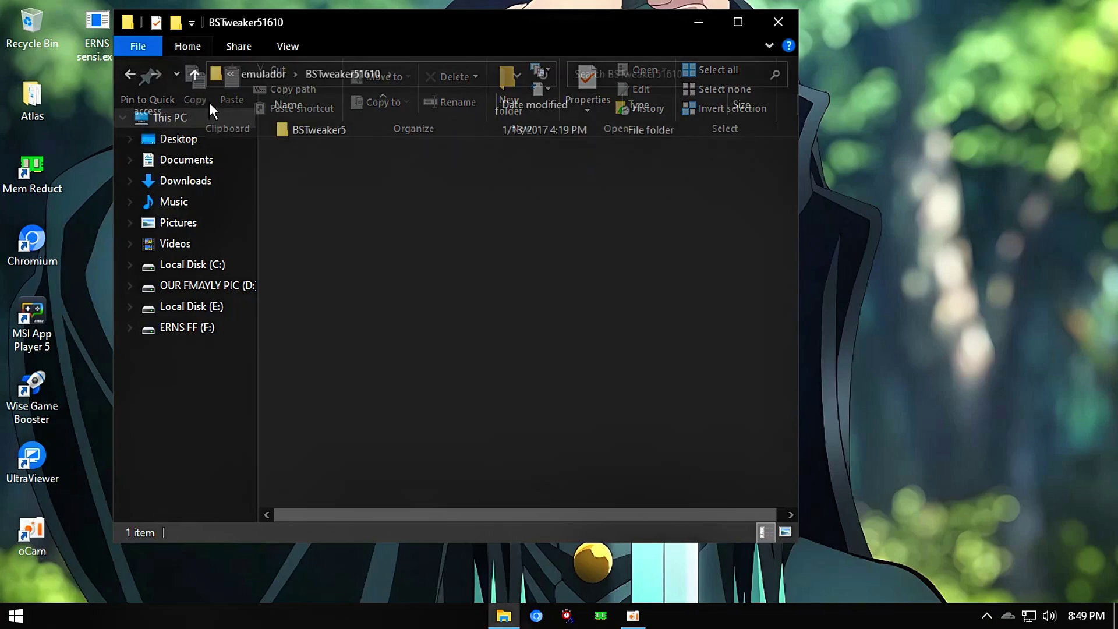
{"action": "left_click", "coordinate": [194, 74]}
Run the BlueStacksMicroInstaller application from emulador and start installing MSI App Player with the software license accepted
{"action": "left_click", "coordinate": [321, 150]}
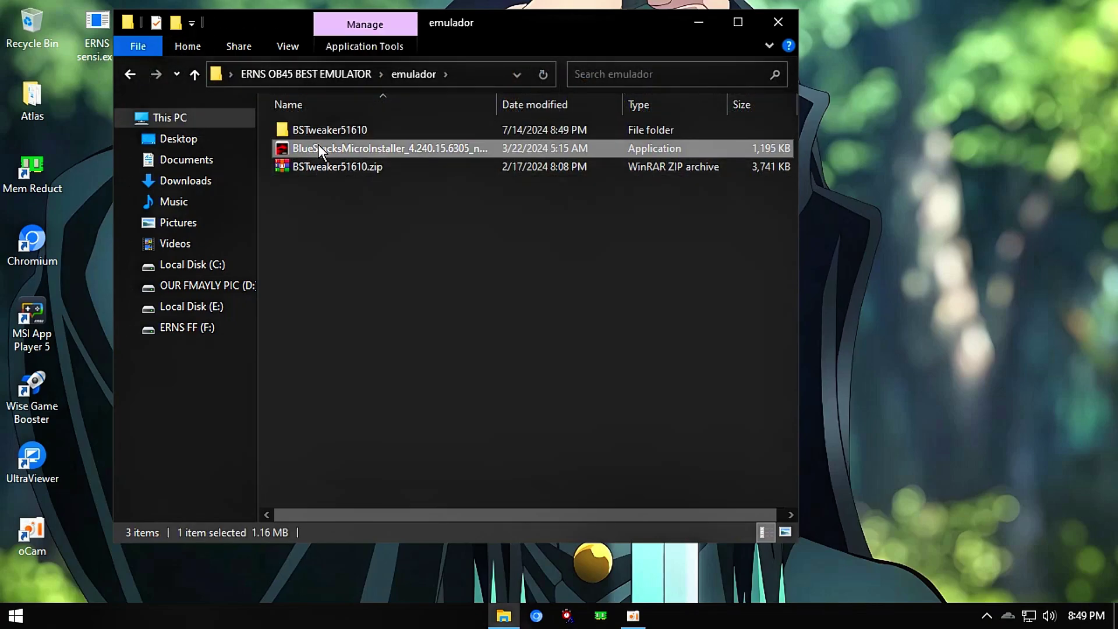
{"action": "right_click", "coordinate": [363, 148]}
{"action": "left_click", "coordinate": [379, 197]}
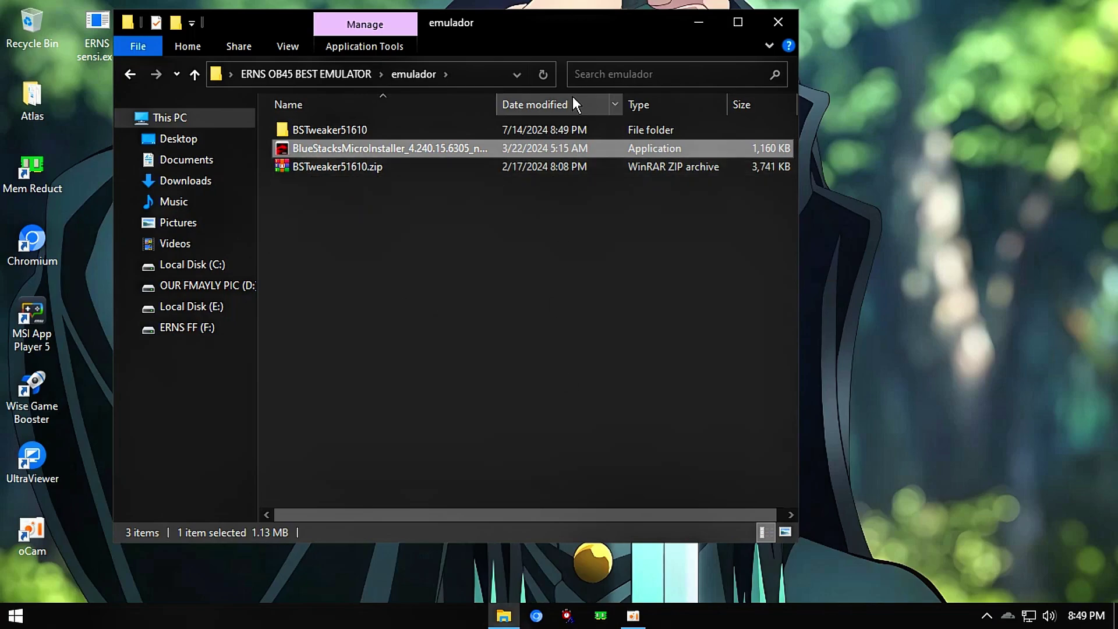
{"action": "left_click", "coordinate": [699, 21]}
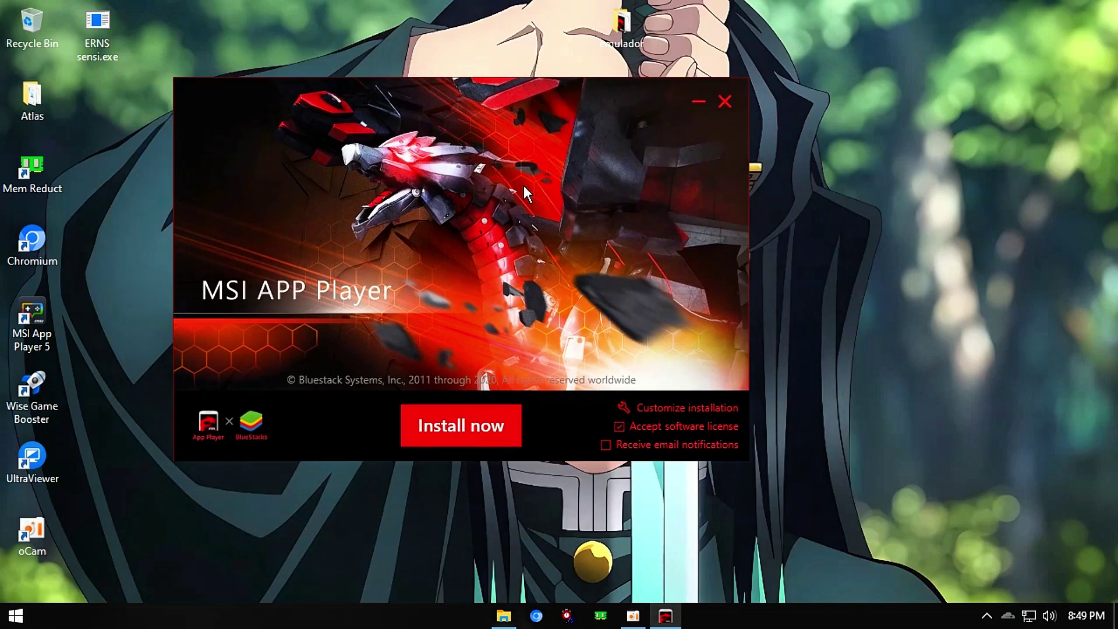
{"action": "left_click_drag", "start_coordinate": [527, 192], "coordinate": [618, 197]}
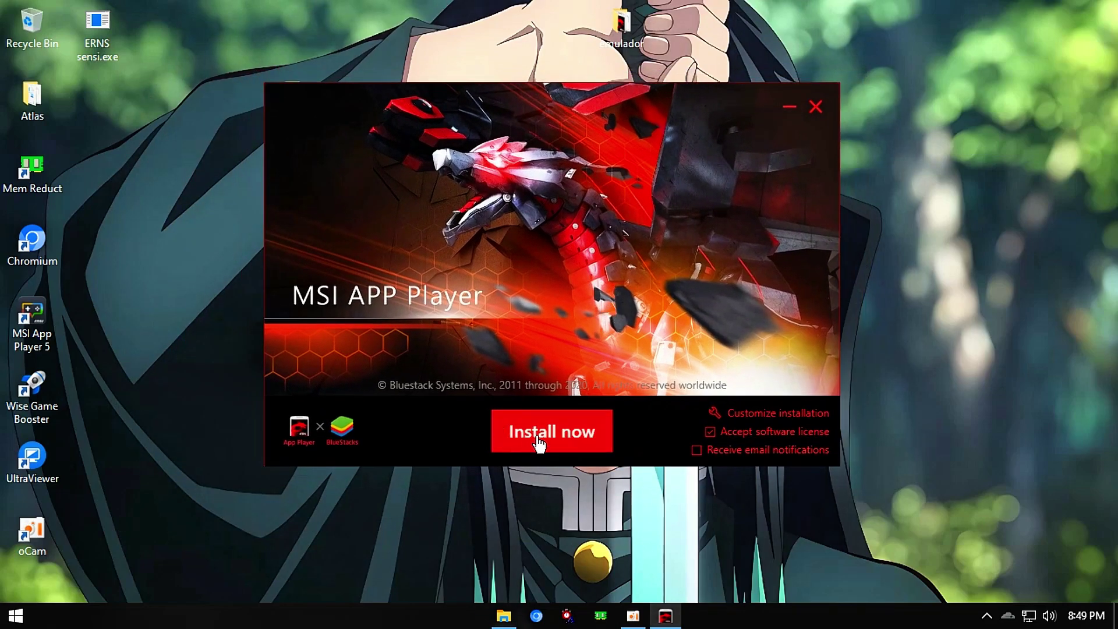
{"action": "left_click", "coordinate": [552, 431]}
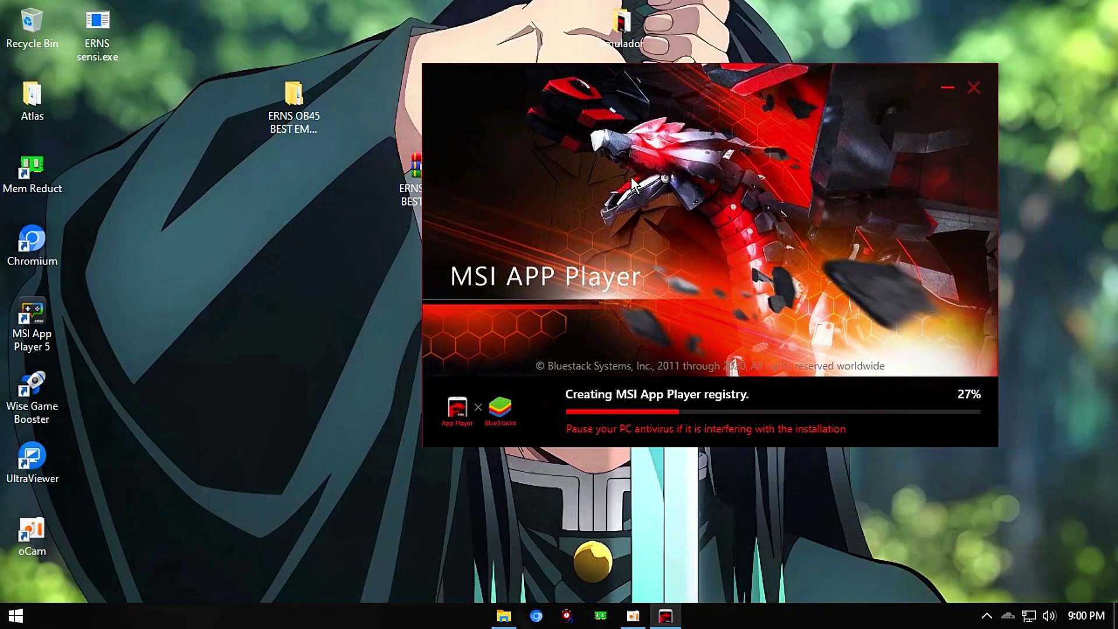
Let the MSI App Player installation run and continue past the .NET Framework exception
{"action": "left_click_drag", "start_coordinate": [631, 177], "coordinate": [507, 169]}
{"action": "right_click", "coordinate": [547, 44]}
{"action": "left_click", "coordinate": [588, 95]}
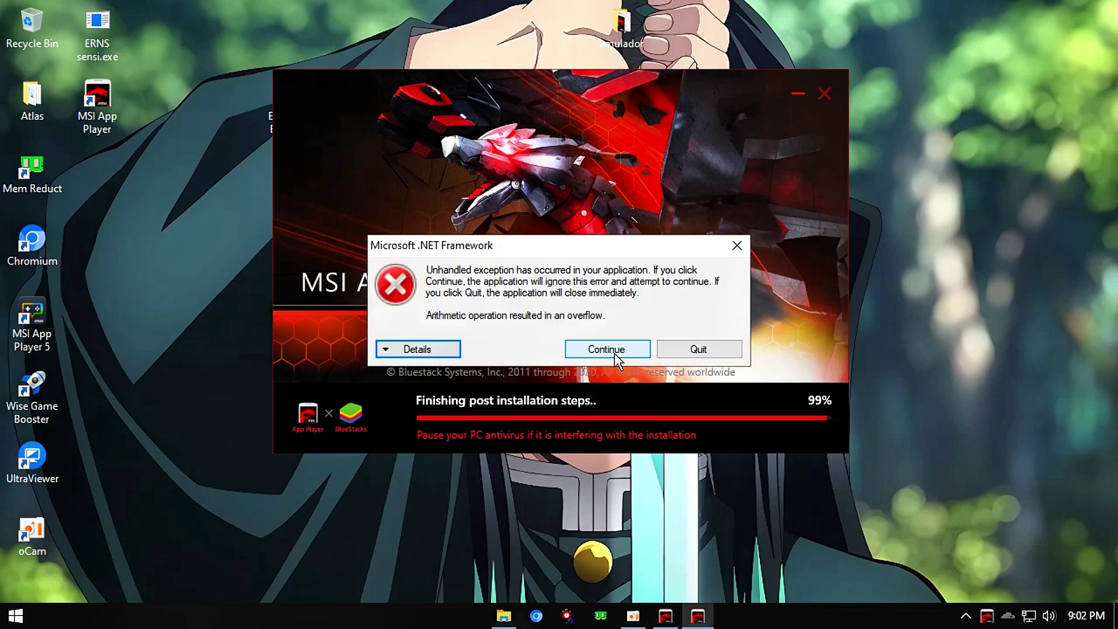
{"action": "left_click", "coordinate": [600, 352]}
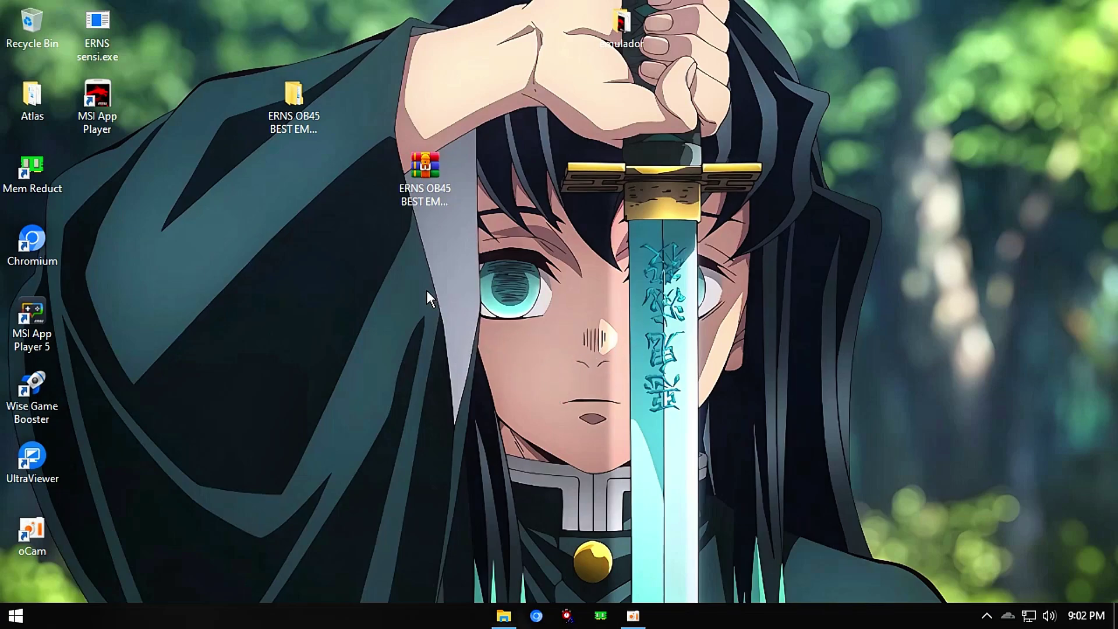
{"action": "right_click", "coordinate": [890, 232]}
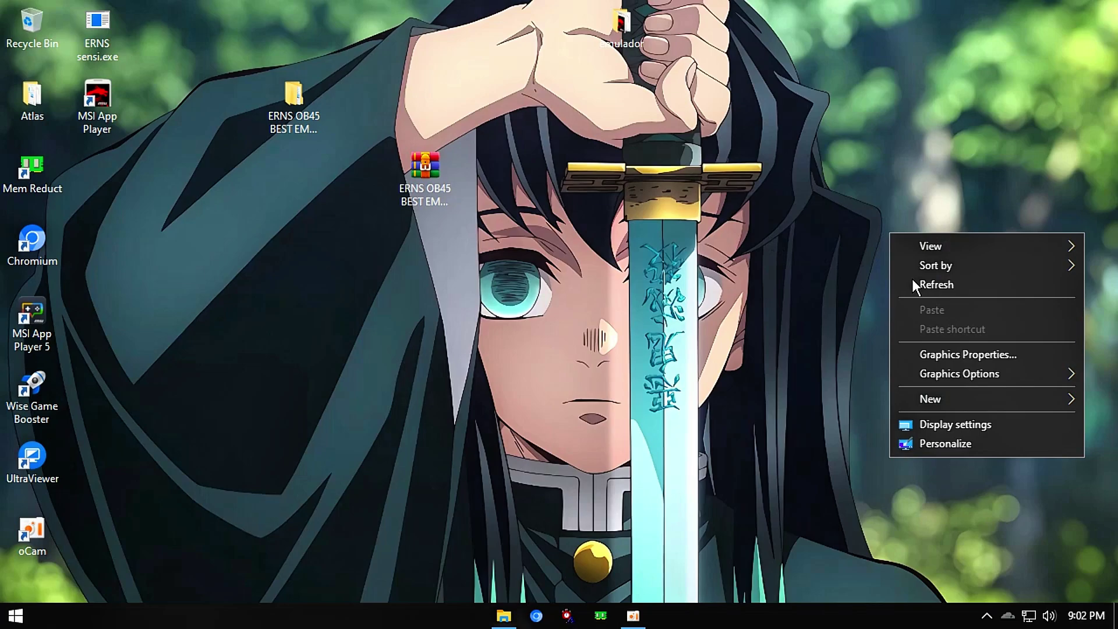
{"action": "left_click", "coordinate": [916, 283]}
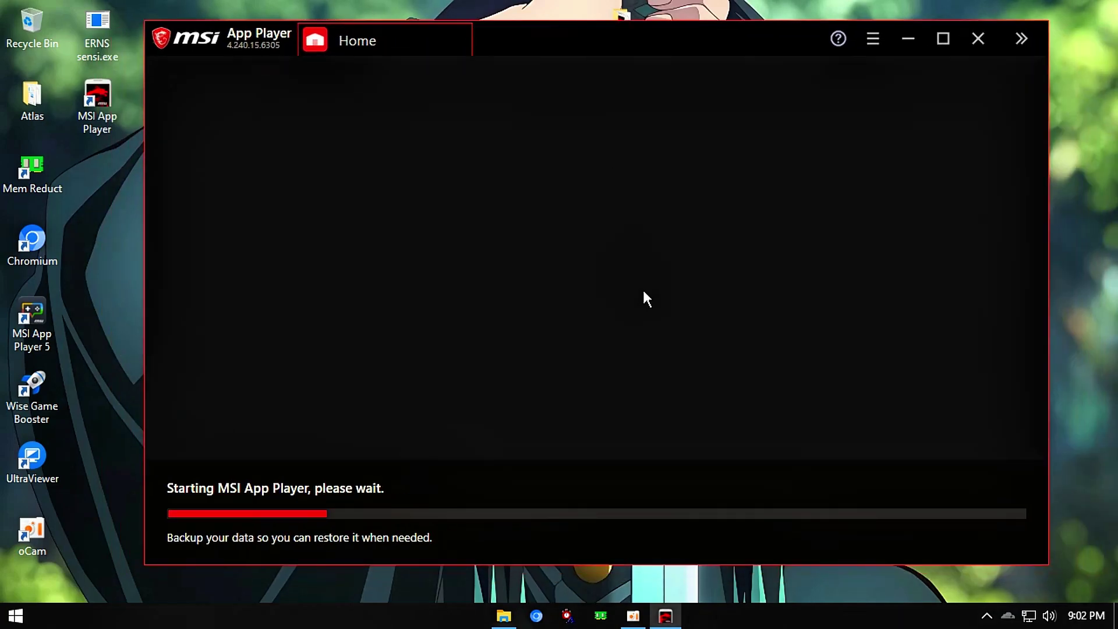
{"action": "right_click", "coordinate": [1078, 200]}
{"action": "left_click", "coordinate": [1036, 259]}
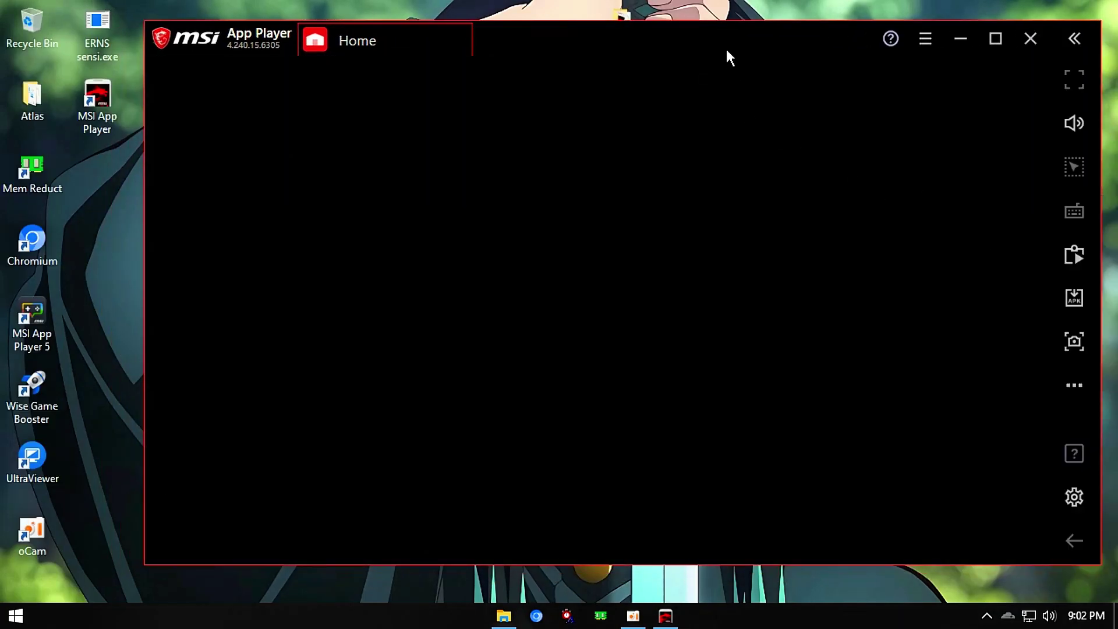
Dismiss the introductory game tips in MSI App Player and show the My games page
{"action": "left_click_drag", "start_coordinate": [726, 49], "coordinate": [674, 45]}
{"action": "left_click", "coordinate": [419, 408]}
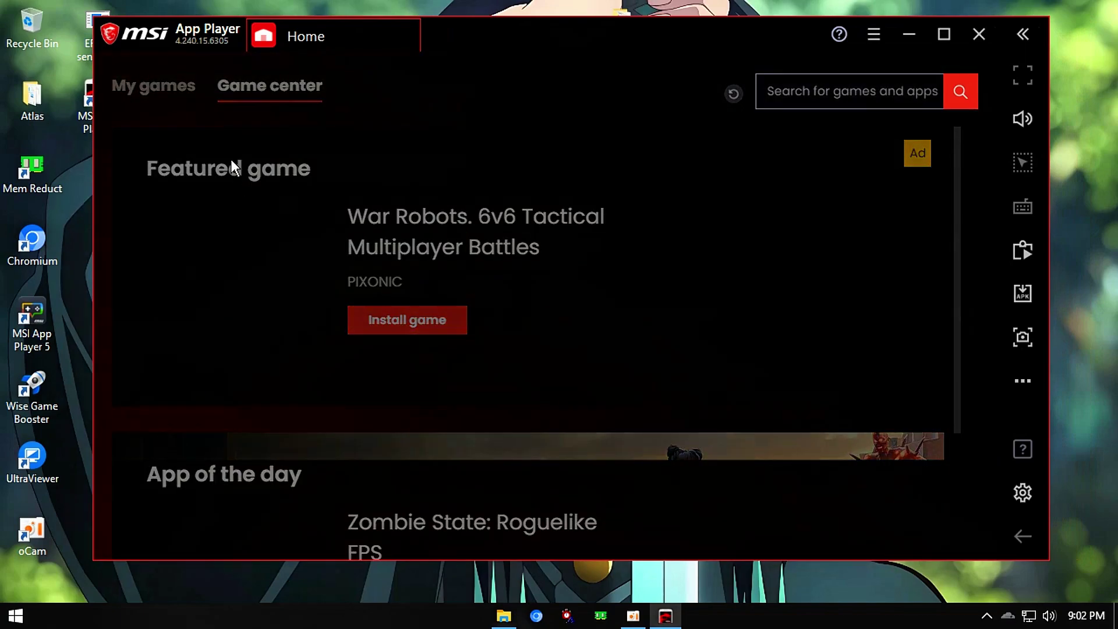
{"action": "left_click", "coordinate": [687, 173]}
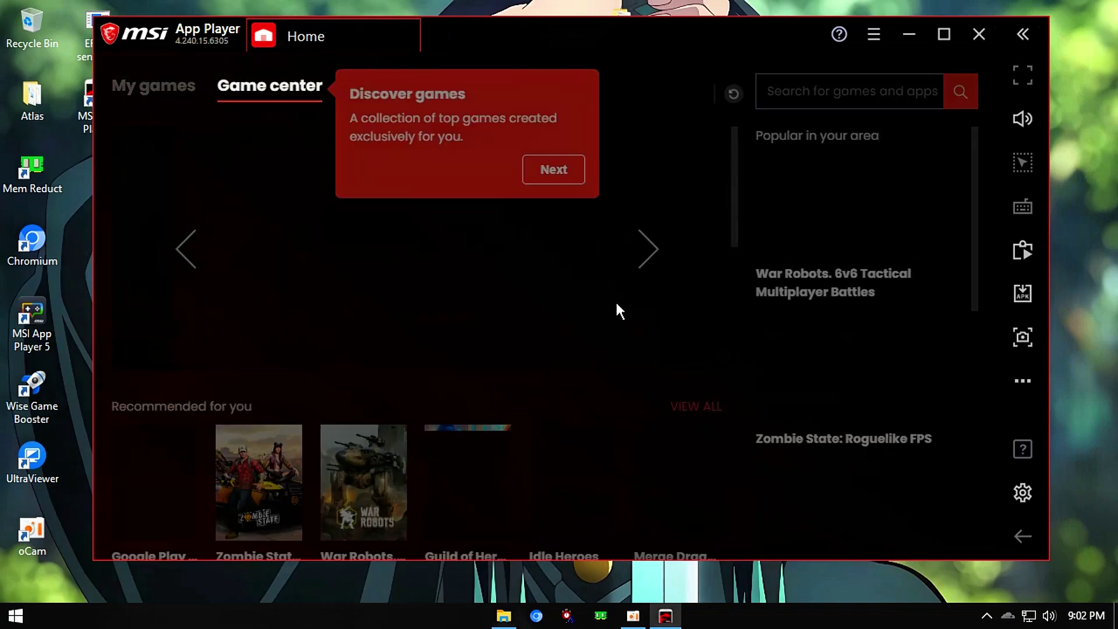
{"action": "left_click", "coordinate": [551, 180]}
{"action": "left_click", "coordinate": [430, 150]}
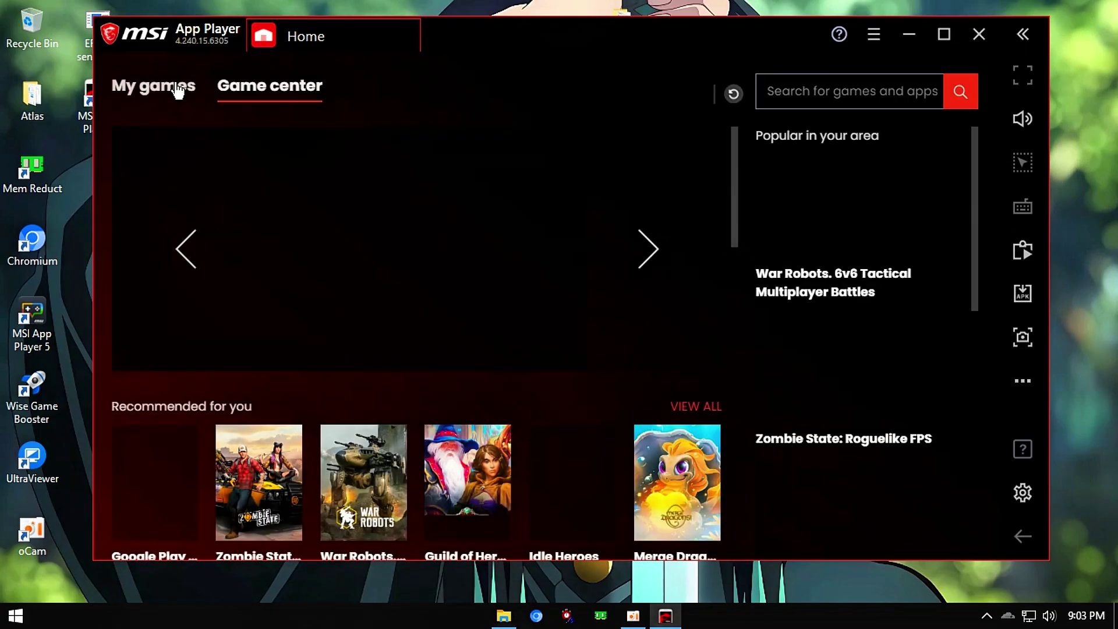
{"action": "left_click", "coordinate": [177, 90]}
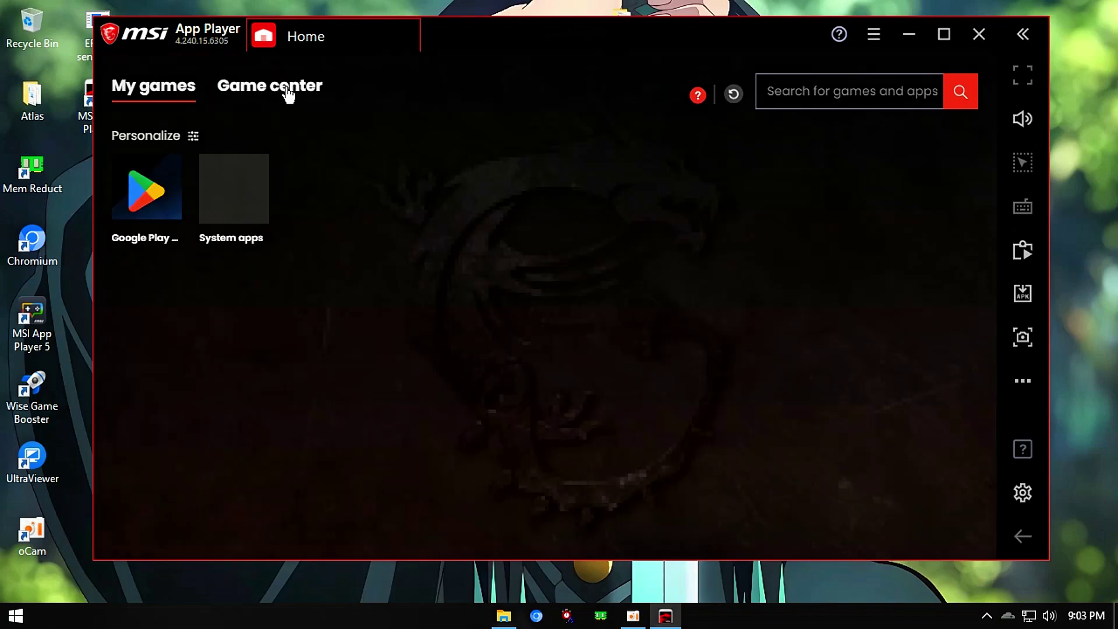
{"action": "left_click", "coordinate": [289, 92]}
{"action": "left_click", "coordinate": [154, 90]}
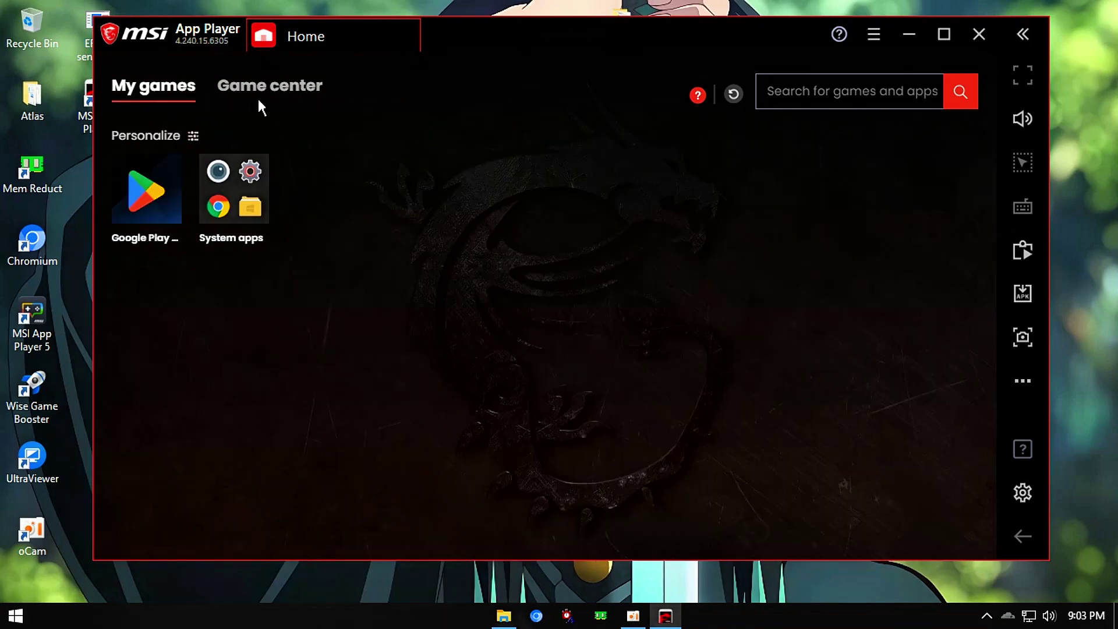
Switch to File Explorer and launch BlueStacksTweaker5.exe from the BSTweaker5 folder inside BSTweaker51610
{"action": "left_click", "coordinate": [505, 616]}
{"action": "double_click", "coordinate": [339, 130]}
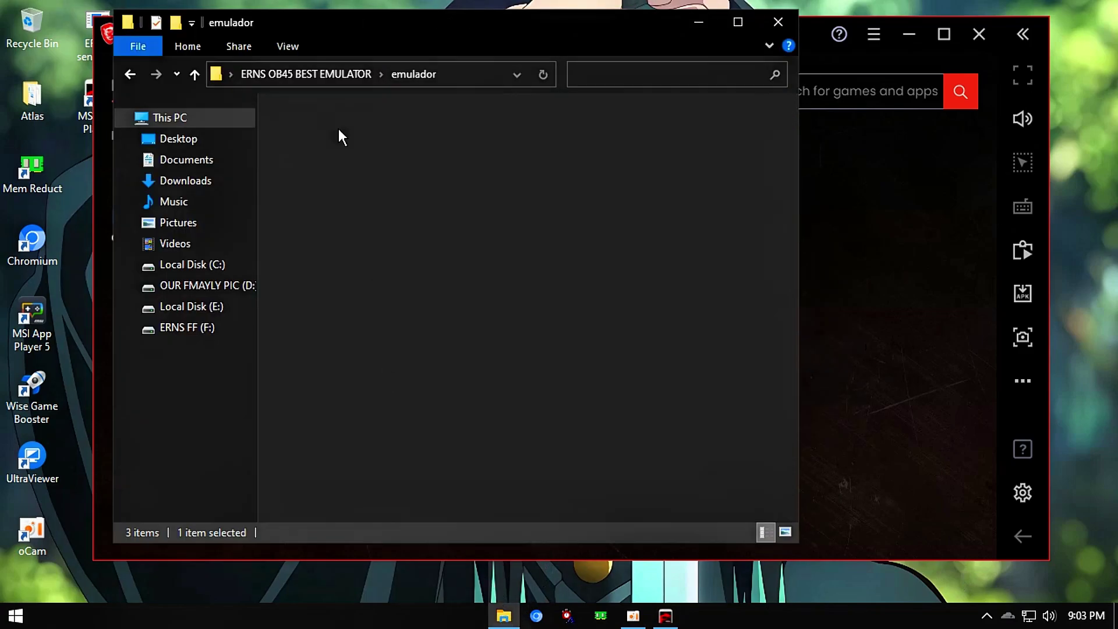
{"action": "left_click", "coordinate": [315, 127]}
{"action": "double_click", "coordinate": [315, 129]}
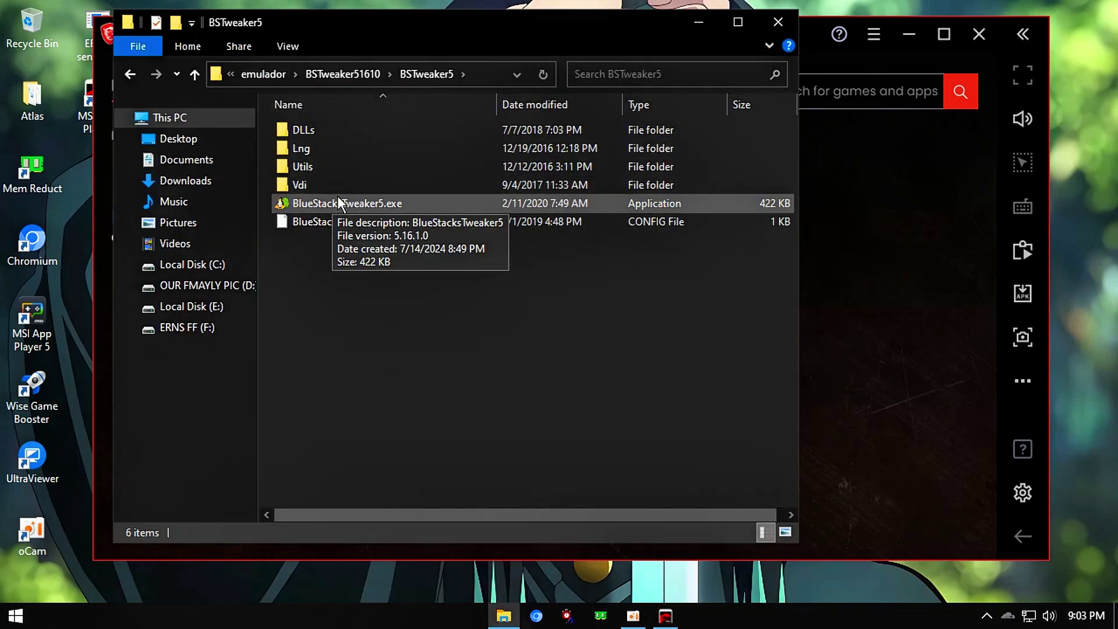
{"action": "left_click", "coordinate": [323, 200]}
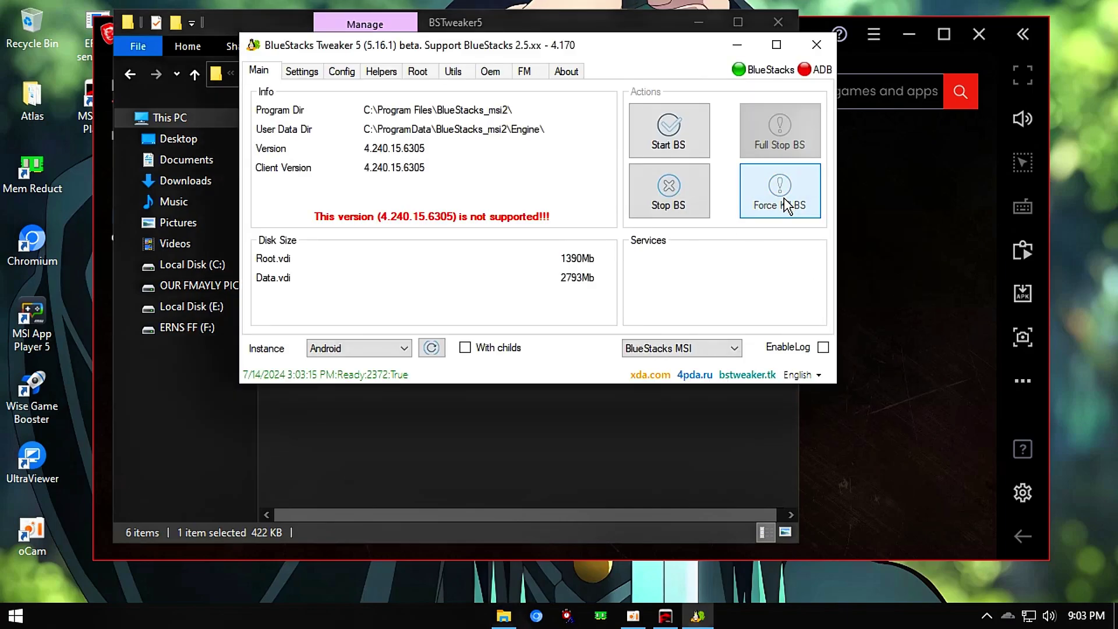
Force kill the running BlueStacks MSI emulator, and close BlueStacks Tweaker and the folder window
{"action": "left_click", "coordinate": [786, 205]}
{"action": "left_click", "coordinate": [777, 22]}
{"action": "left_click", "coordinate": [817, 44]}
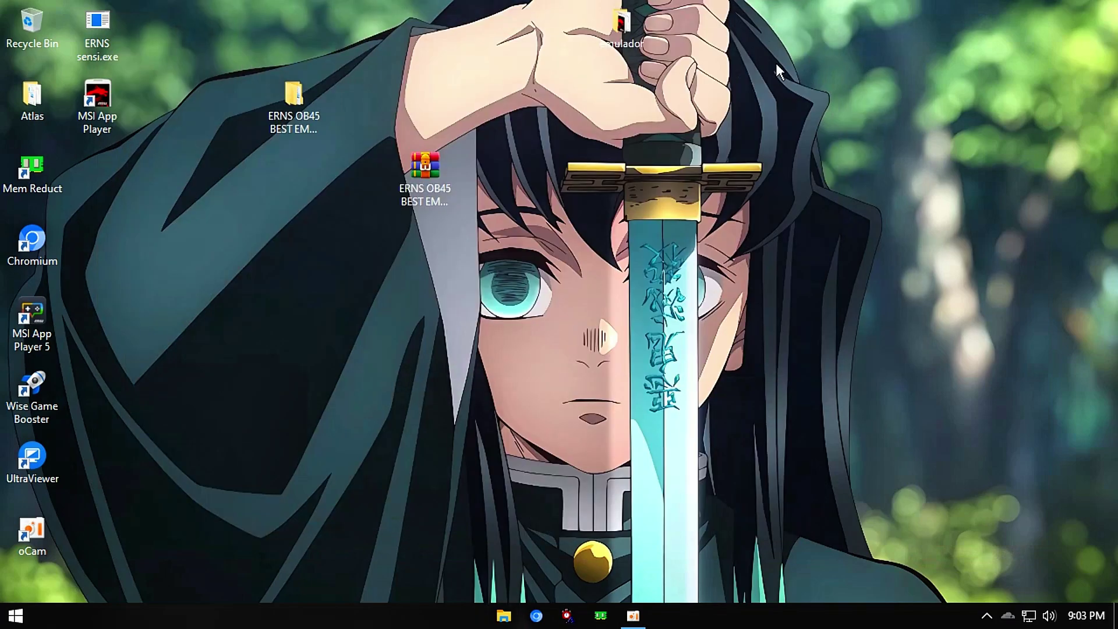
Set the MSI App Player desktop shortcut to run in Windows 8 compatibility mode and as an administrator
{"action": "right_click", "coordinate": [372, 186]}
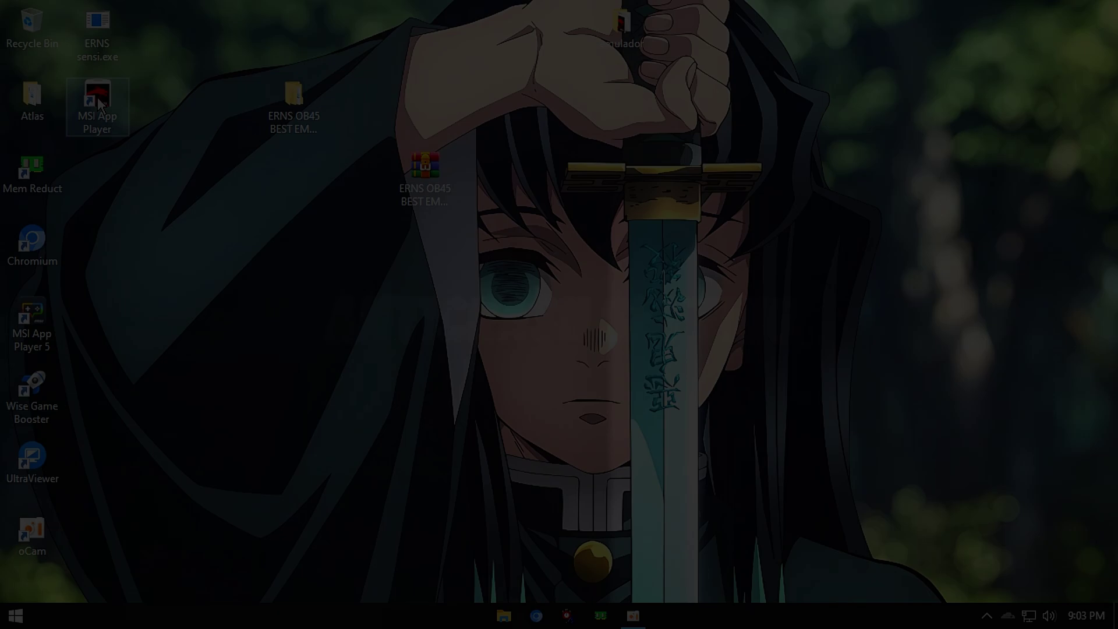
{"action": "right_click", "coordinate": [99, 104]}
{"action": "left_click", "coordinate": [175, 476]}
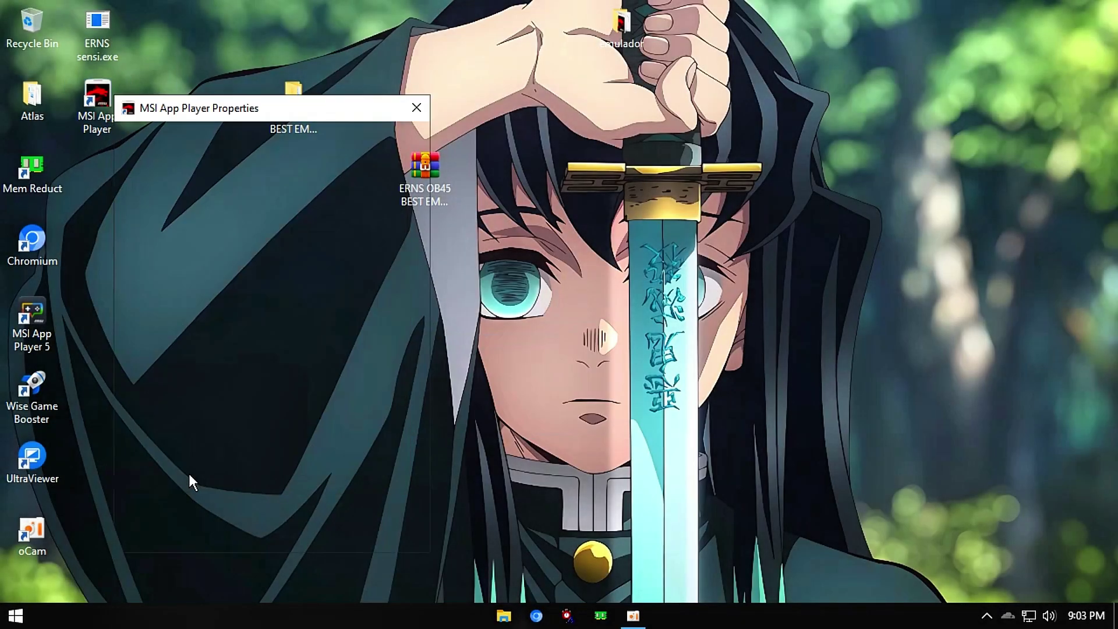
{"action": "left_click", "coordinate": [240, 137]}
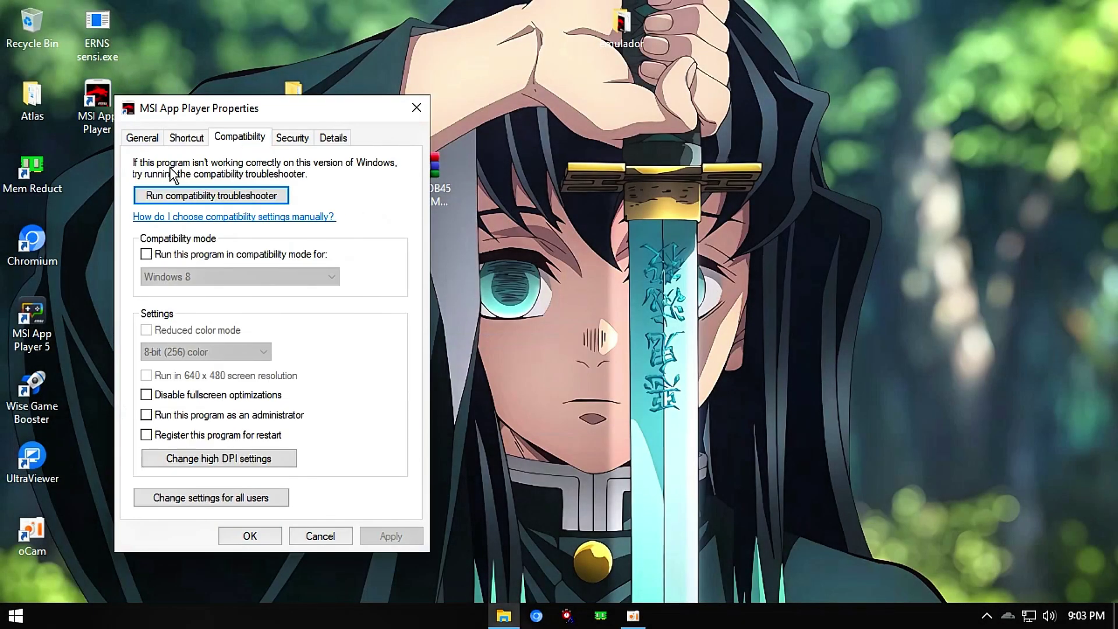
{"action": "left_click", "coordinate": [213, 254]}
{"action": "left_click", "coordinate": [185, 417]}
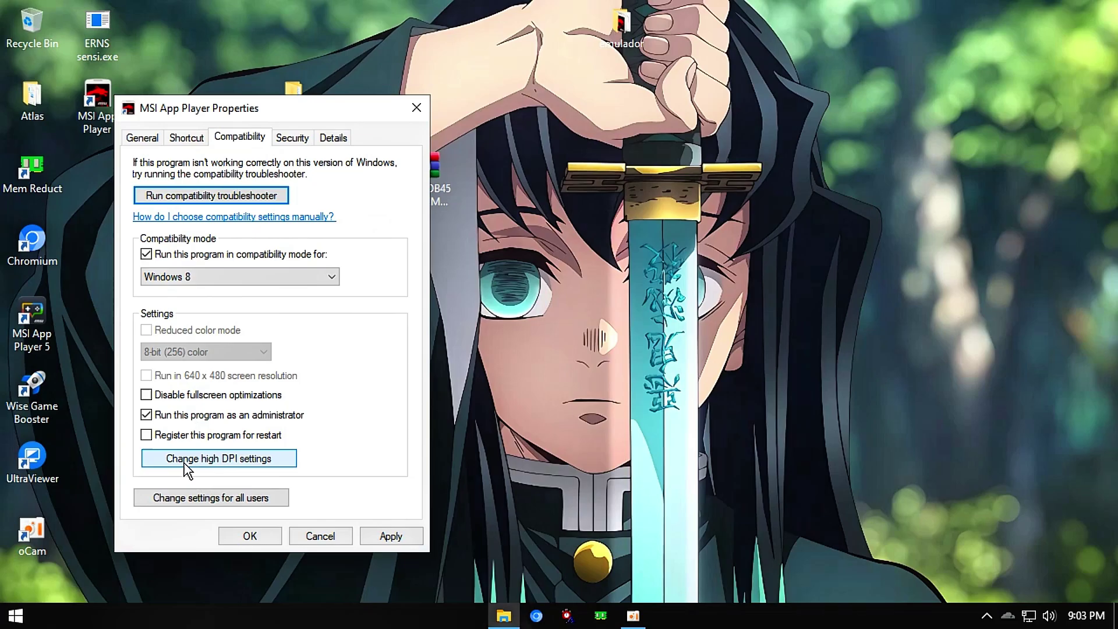
Check the advanced scaling settings, override the shortcut's high DPI scaling behavior, and apply and close its properties
{"action": "left_click", "coordinate": [217, 460]}
{"action": "left_click", "coordinate": [251, 282]}
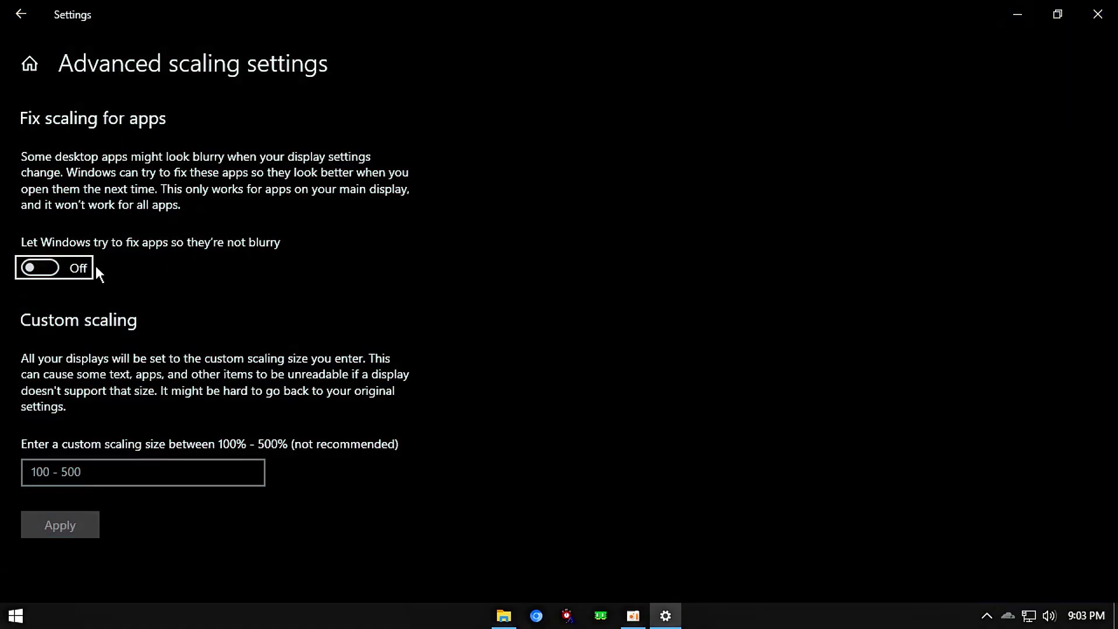
{"action": "left_click", "coordinate": [1097, 14]}
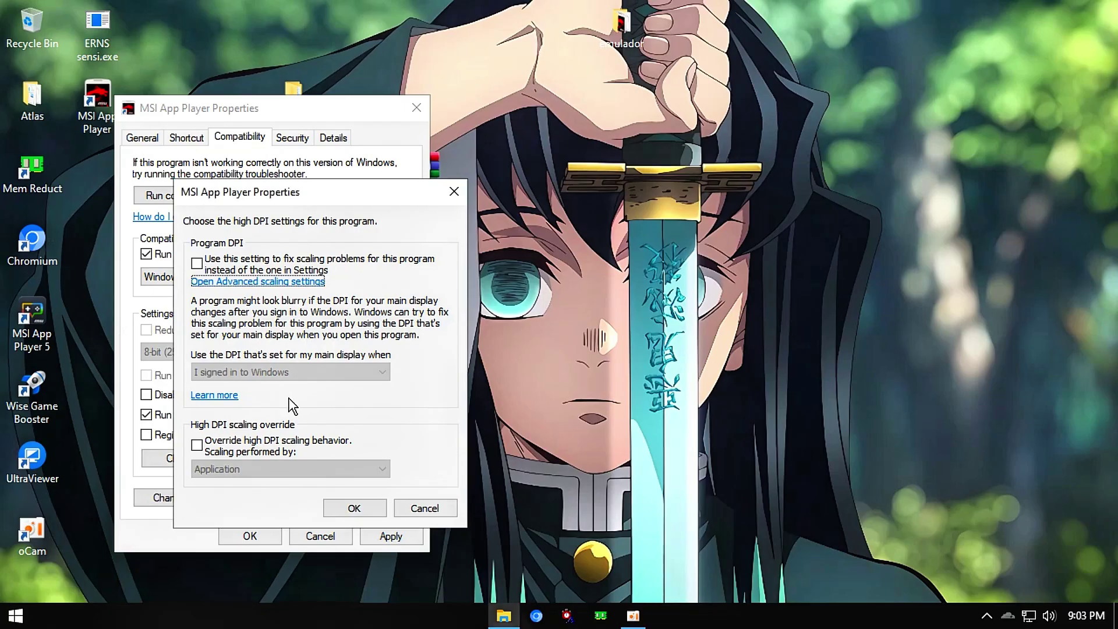
{"action": "left_click", "coordinate": [243, 456]}
{"action": "left_click", "coordinate": [349, 508]}
{"action": "left_click", "coordinate": [385, 535]}
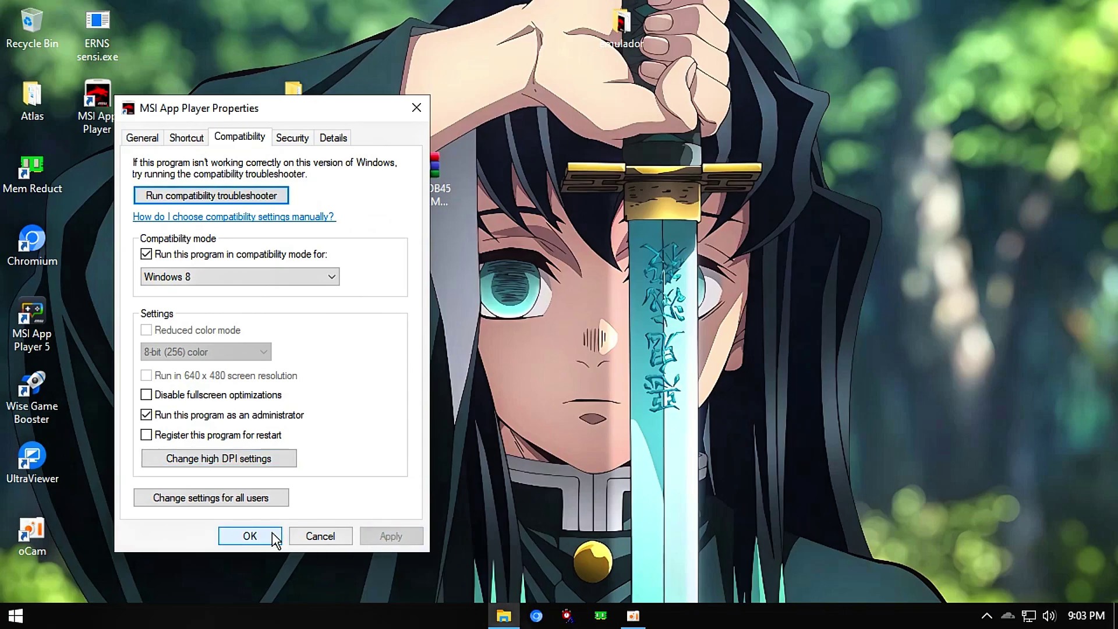
{"action": "left_click", "coordinate": [250, 536]}
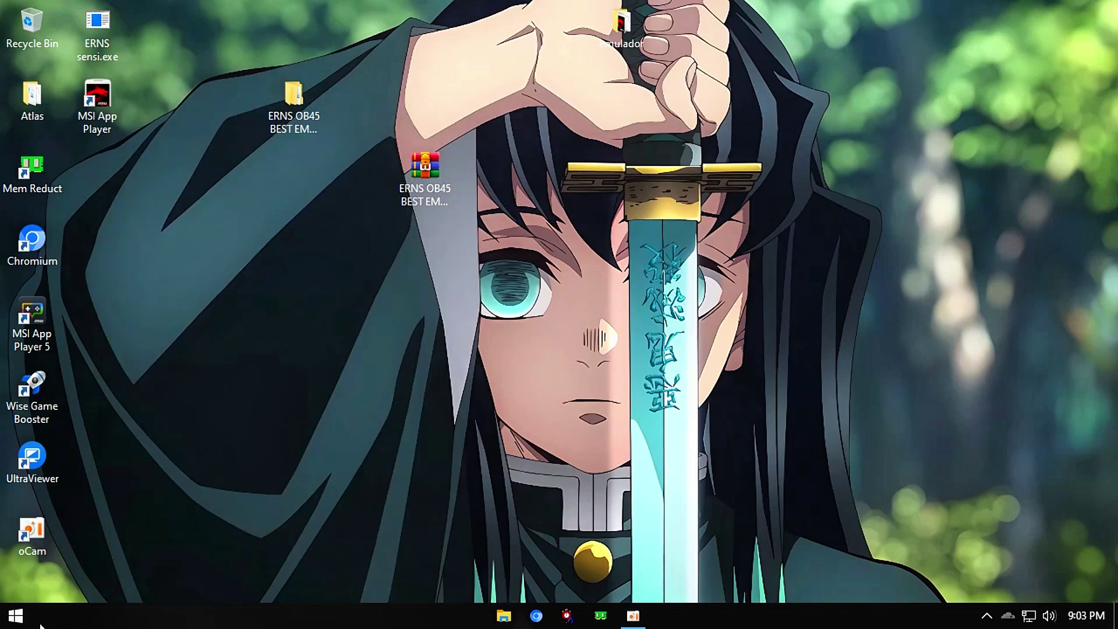
Find Registry Editor in Windows search and run it as administrator
{"action": "left_click", "coordinate": [17, 616]}
{"action": "type", "text": "r"}
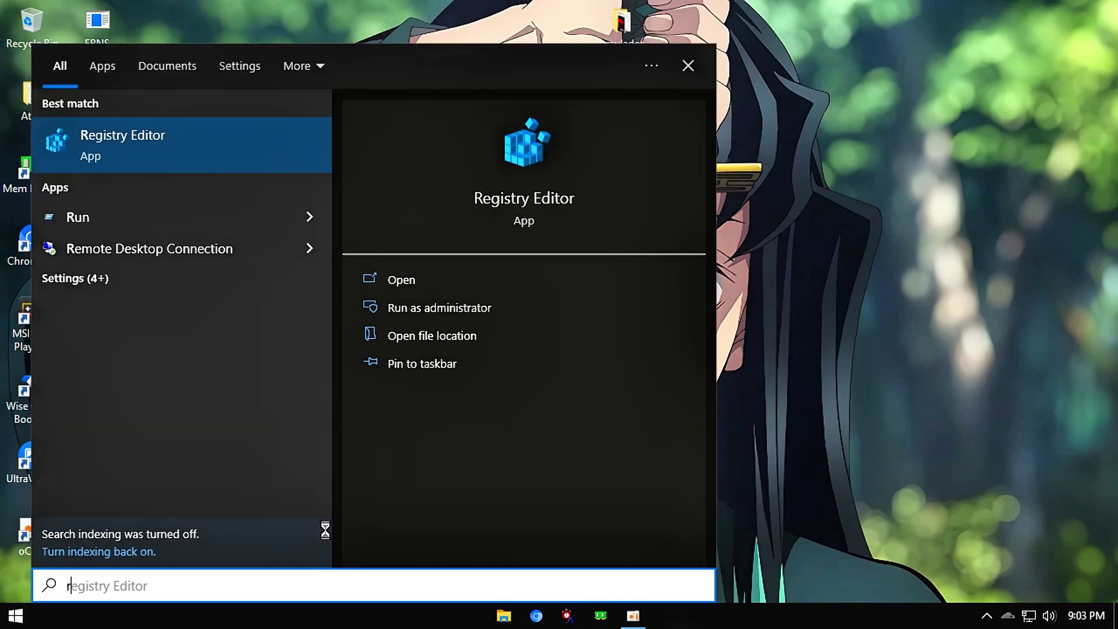
{"action": "type", "text": "e"}
{"action": "left_click_drag", "start_coordinate": [176, 597], "coordinate": [66, 595]}
{"action": "left_click", "coordinate": [182, 592]}
{"action": "left_click_drag", "start_coordinate": [182, 591], "coordinate": [69, 586]}
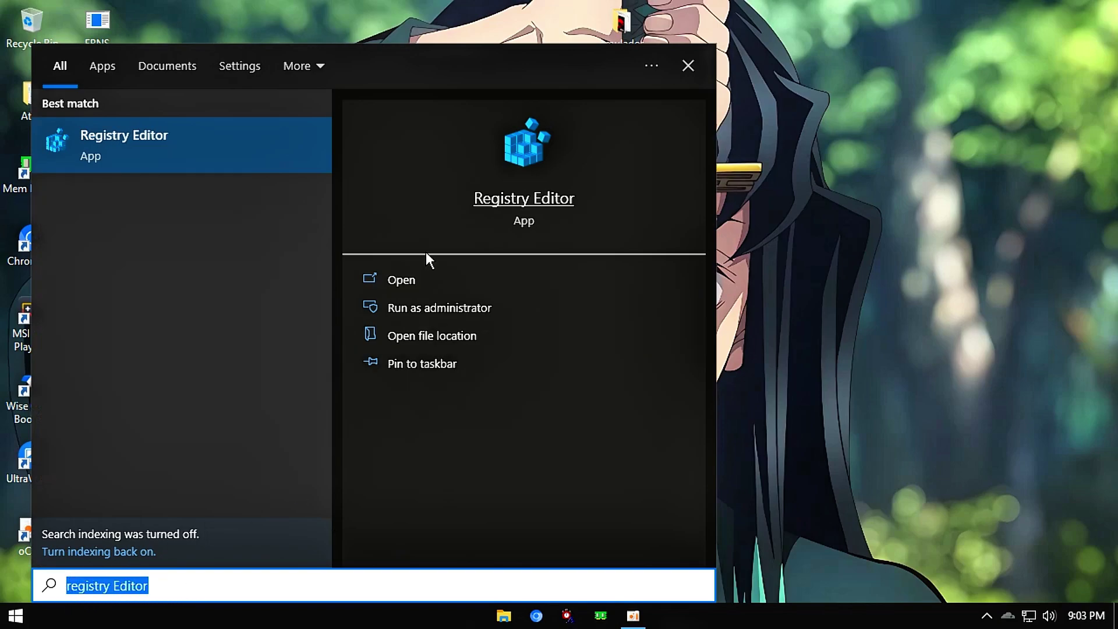
{"action": "left_click", "coordinate": [486, 308]}
Maximize Registry Editor, widen the key tree, and collapse the Control Panel and HKEY_CURRENT_USER branches
{"action": "left_click_drag", "start_coordinate": [326, 58], "coordinate": [672, 58]}
{"action": "left_click", "coordinate": [1045, 28]}
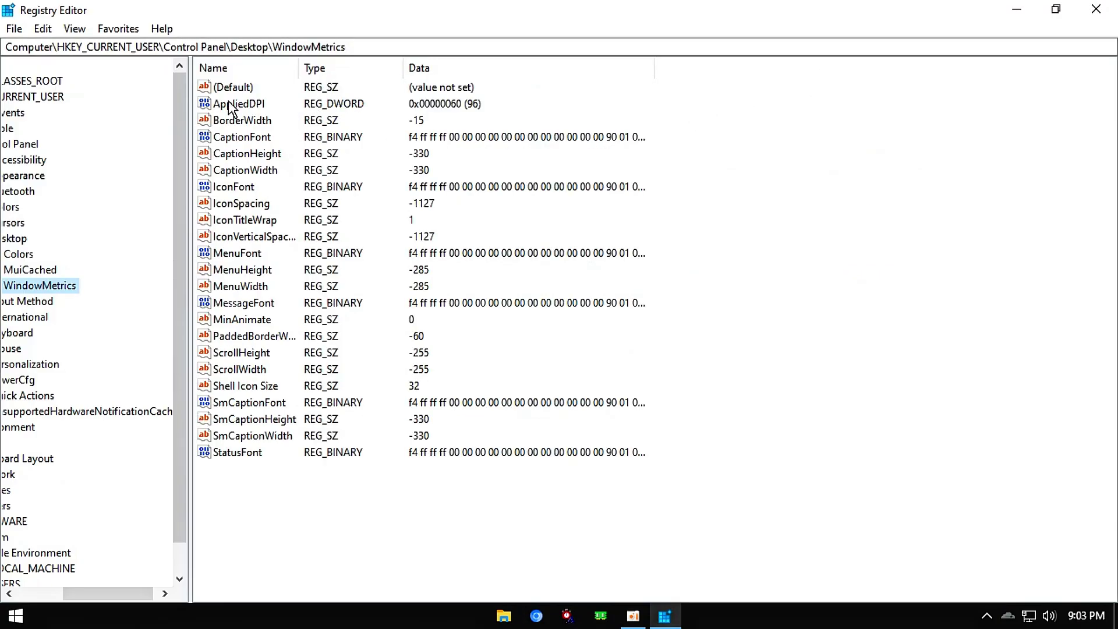
{"action": "left_click_drag", "start_coordinate": [188, 135], "coordinate": [412, 146]}
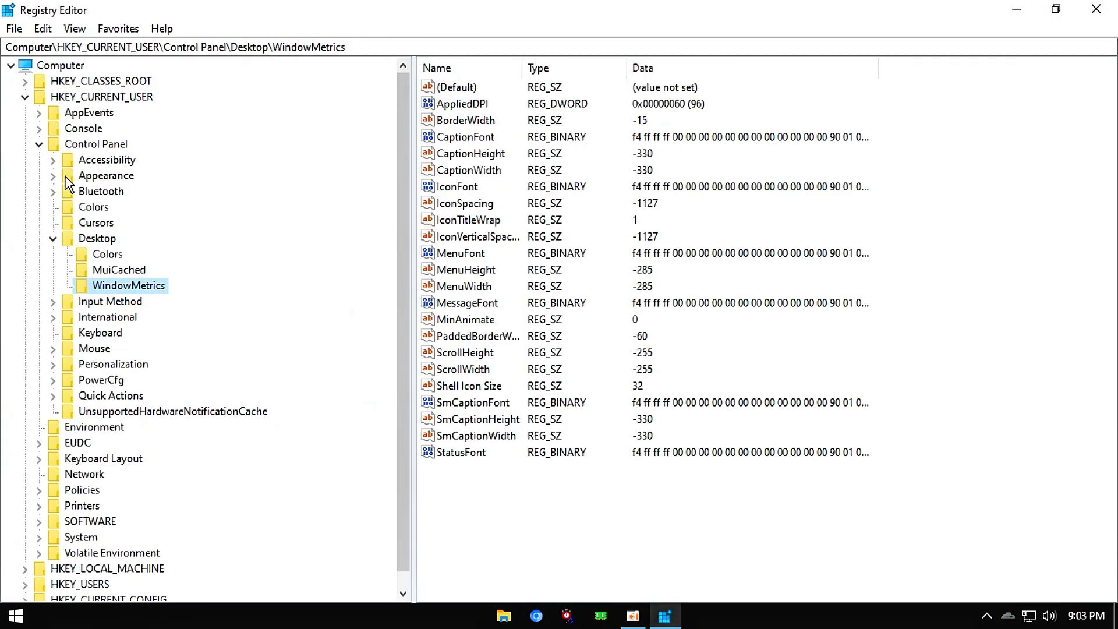
{"action": "left_click", "coordinate": [38, 145]}
{"action": "left_click", "coordinate": [25, 97]}
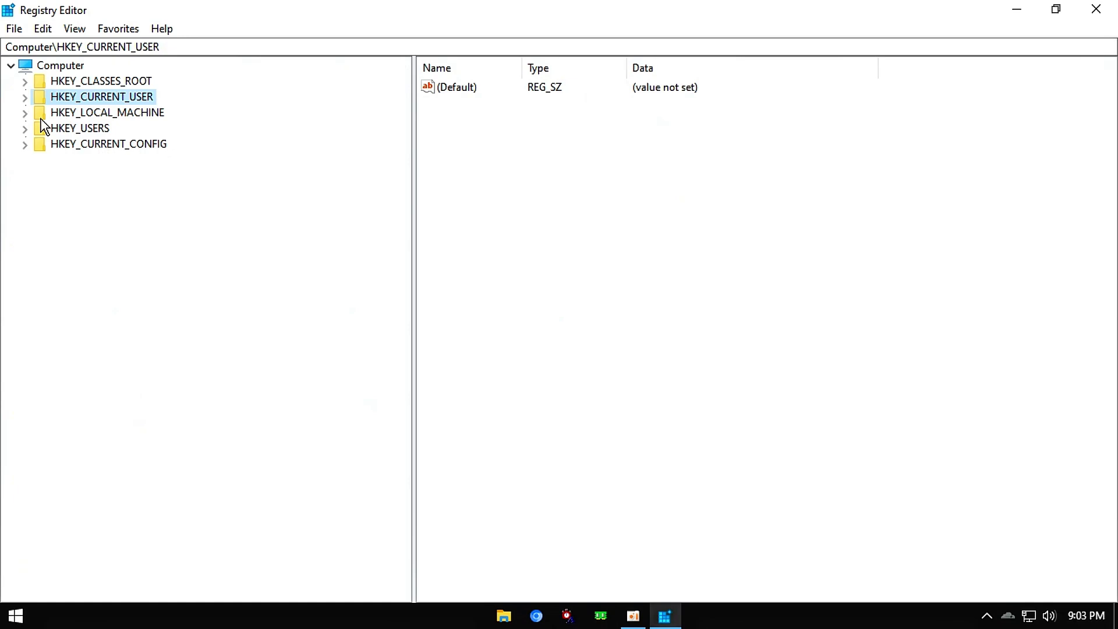
Navigate to the registry key HKEY_LOCAL_MACHINE\SOFTWARE\BlueStacks_msi2\Guests\Android
{"action": "left_click", "coordinate": [23, 113]}
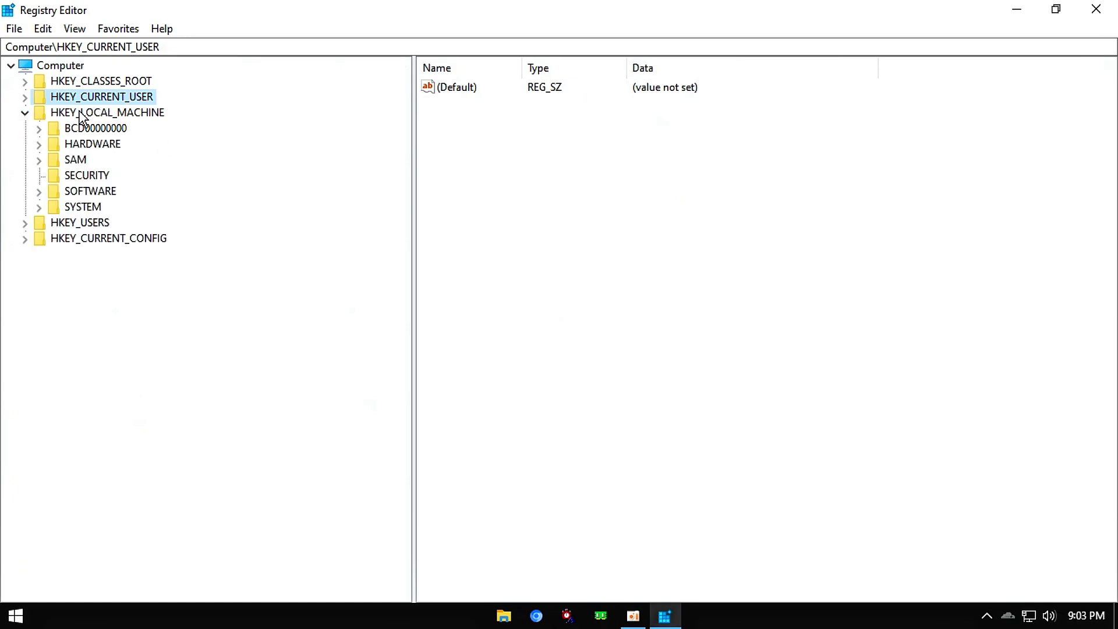
{"action": "left_click", "coordinate": [39, 192]}
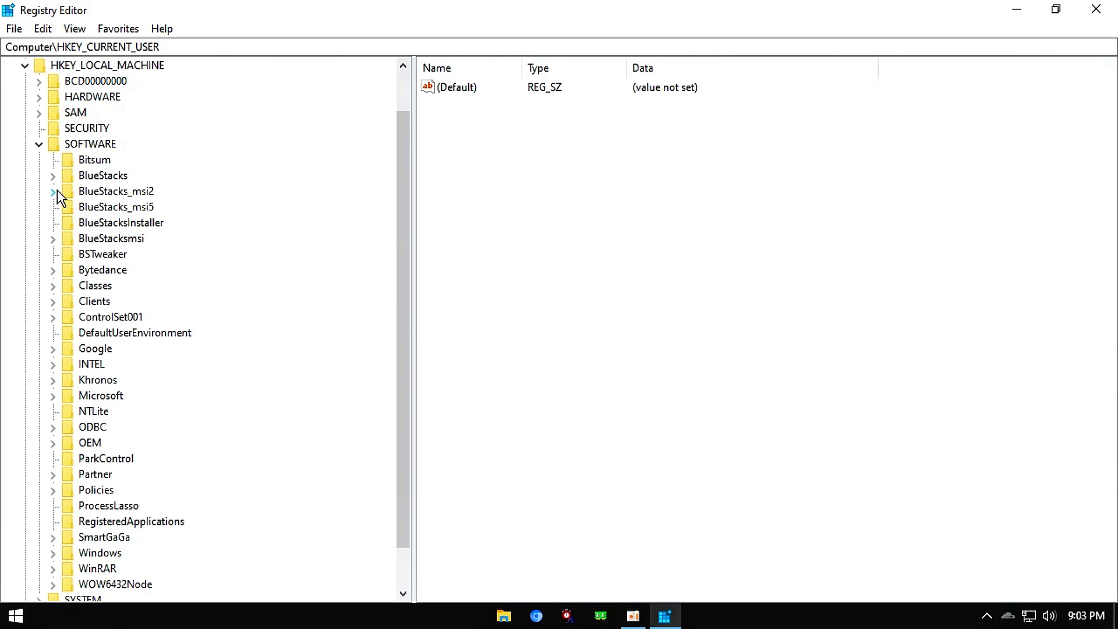
{"action": "left_click", "coordinate": [53, 191]}
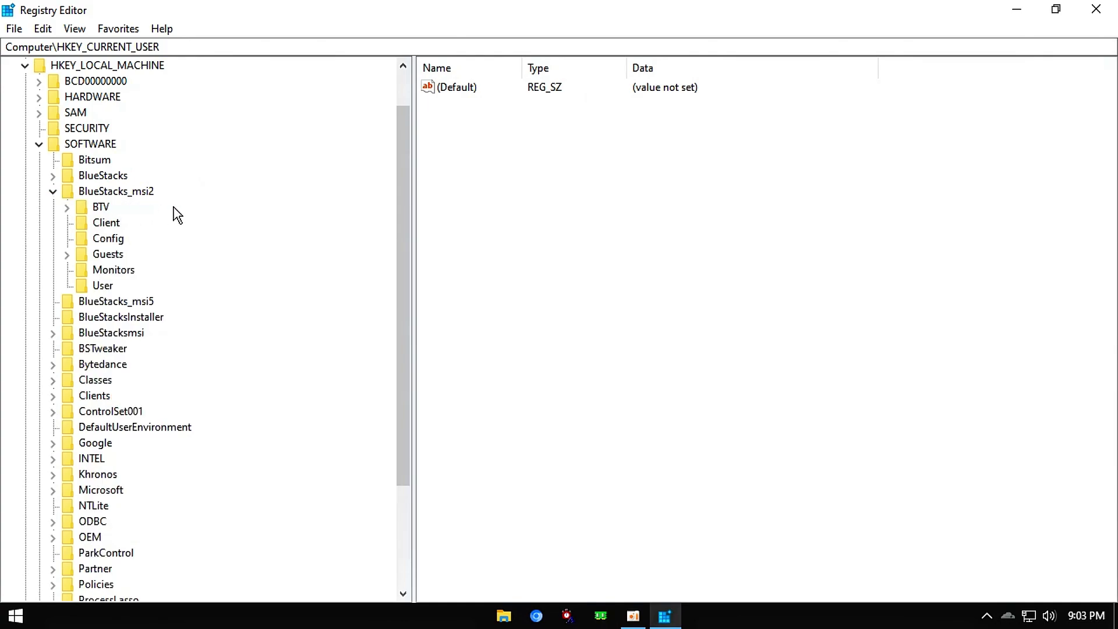
{"action": "left_click", "coordinate": [67, 255]}
{"action": "left_click", "coordinate": [108, 271]}
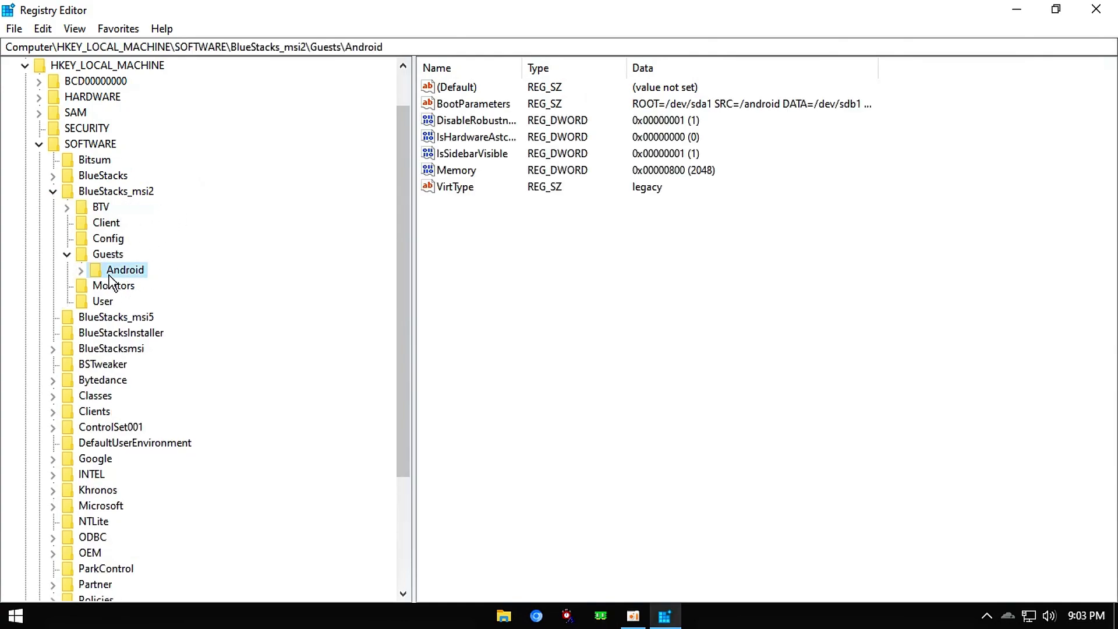
Open the BootParameters string and look through its value data for the VERSION entry
{"action": "double_click", "coordinate": [458, 107]}
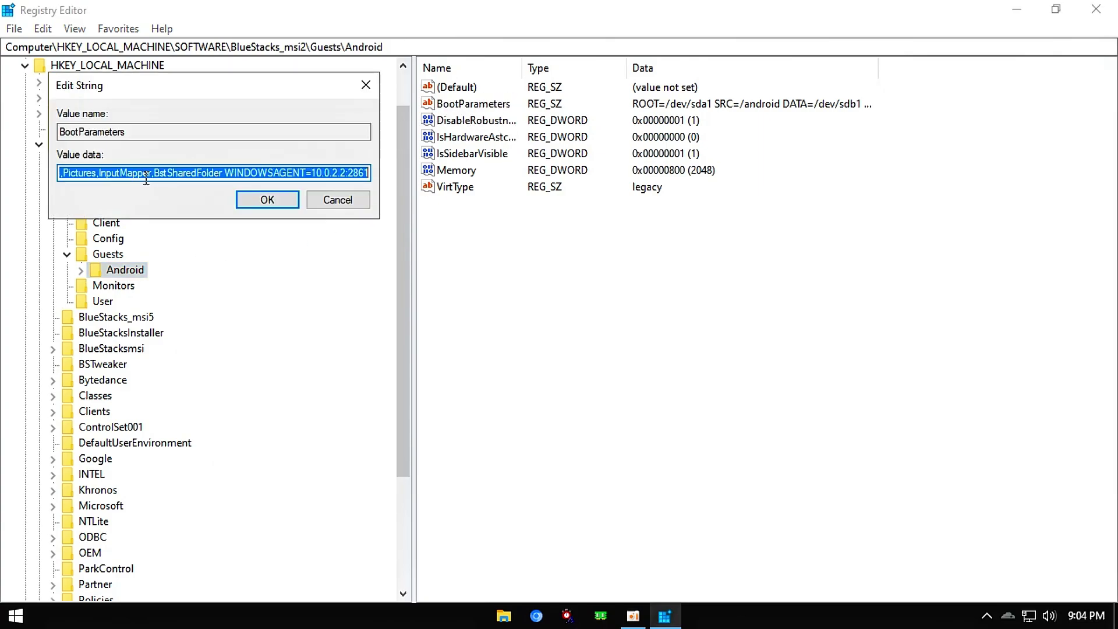
{"action": "left_click", "coordinate": [265, 173]}
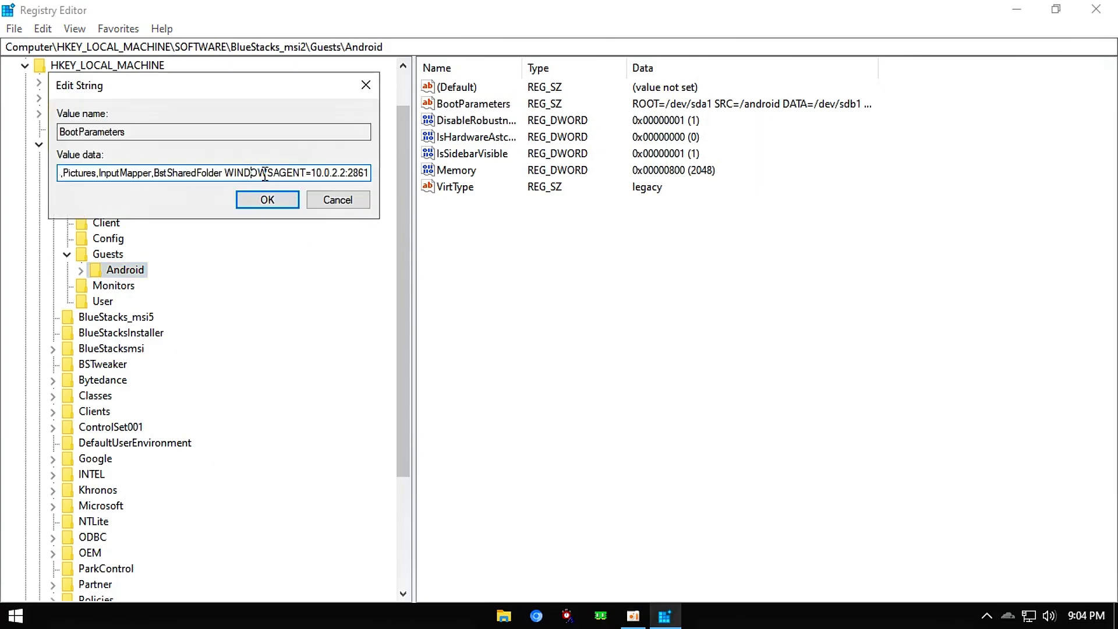
{"action": "key", "text": "Left"}
{"action": "key", "text": "Left"}
{"action": "key", "text": "Left"}
{"action": "key", "text": "Left"}
{"action": "key", "text": "Left"}
{"action": "key", "text": "Left"}
{"action": "key", "text": "Left"}
{"action": "key", "text": "Left"}
{"action": "key", "text": "Left"}
{"action": "key", "text": "Left"}
{"action": "key", "text": "Left"}
{"action": "key", "text": "Left"}
{"action": "key", "text": "Left"}
{"action": "key", "text": "Left"}
{"action": "key", "text": "Left"}
{"action": "key", "text": "Left"}
{"action": "key", "text": "Left"}
{"action": "key", "text": "Left"}
{"action": "key", "text": "Left"}
{"action": "key", "text": "Left"}
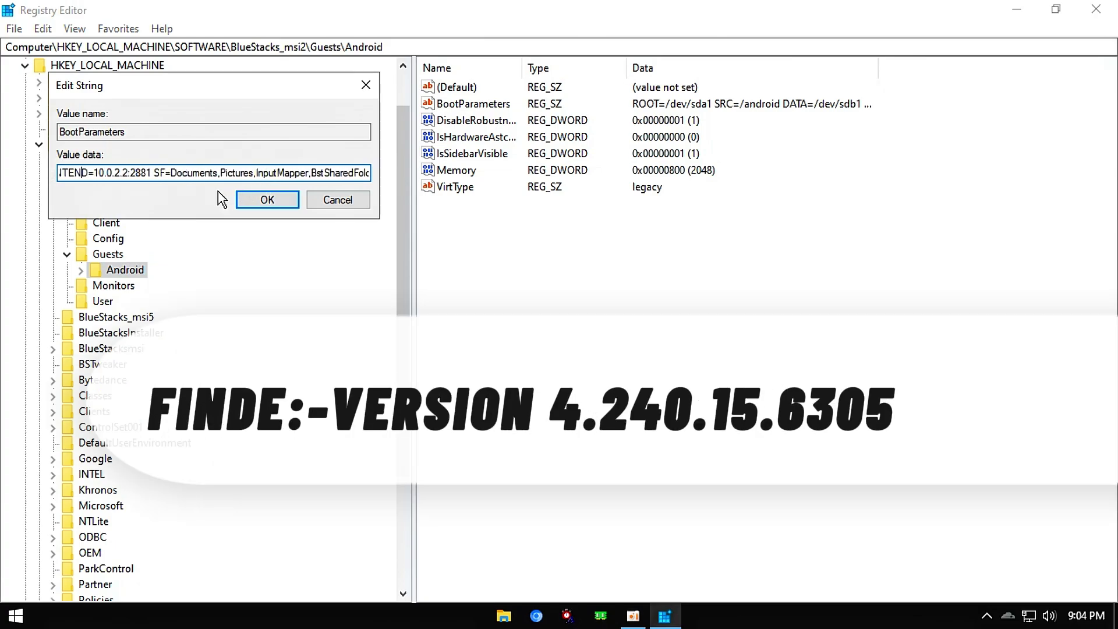
{"action": "key", "text": "Left"}
{"action": "key", "text": "Left"}
{"action": "key", "text": "Left"}
{"action": "key", "text": "Left"}
{"action": "key", "text": "Left"}
{"action": "key", "text": "Left"}
{"action": "key", "text": "Left"}
{"action": "key", "text": "Left"}
{"action": "key", "text": "Left"}
{"action": "key", "text": "Left"}
{"action": "key", "text": "Left"}
{"action": "key", "text": "Left"}
{"action": "key", "text": "Left"}
{"action": "key", "text": "Left"}
{"action": "key", "text": "Left"}
{"action": "key", "text": "Left"}
{"action": "key", "text": "Left"}
{"action": "key", "text": "Left"}
{"action": "key", "text": "Left"}
{"action": "key", "text": "Left"}
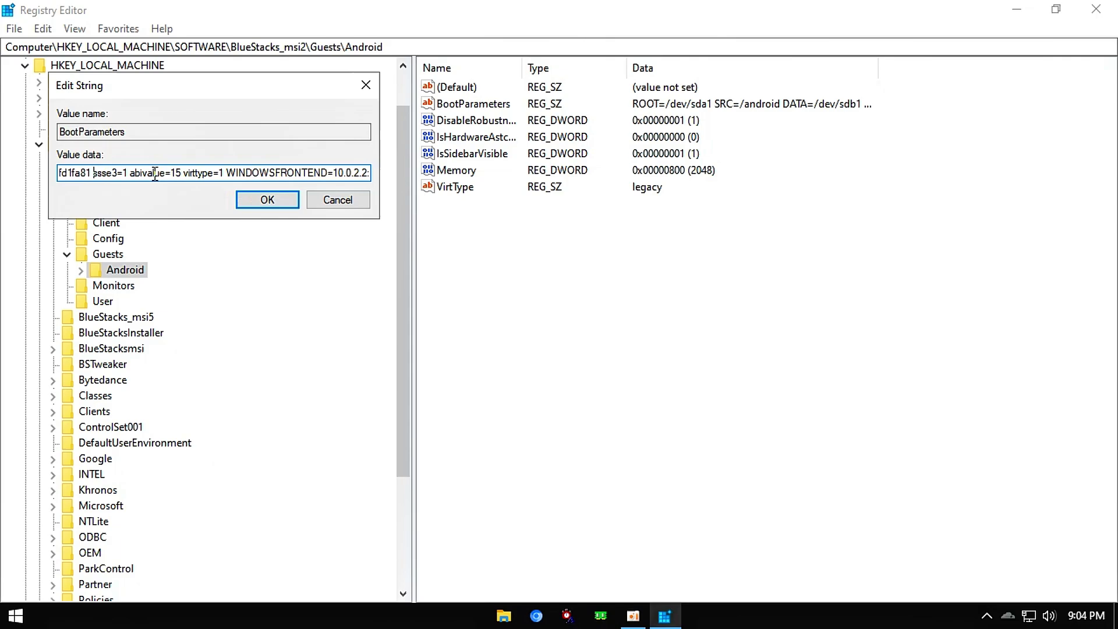
{"action": "key", "text": "Left"}
{"action": "key", "text": "Left"}
{"action": "key", "text": "Left"}
{"action": "key", "text": "Left"}
{"action": "key", "text": "Left"}
{"action": "key", "text": "Left"}
{"action": "key", "text": "Left"}
{"action": "key", "text": "Left"}
{"action": "key", "text": "Left"}
{"action": "key", "text": "Left"}
{"action": "key", "text": "Left"}
{"action": "key", "text": "Left"}
{"action": "key", "text": "Left"}
{"action": "key", "text": "Left"}
{"action": "key", "text": "Left"}
{"action": "key", "text": "Left"}
{"action": "key", "text": "Left"}
{"action": "key", "text": "Left"}
{"action": "key", "text": "Left"}
{"action": "key", "text": "Left"}
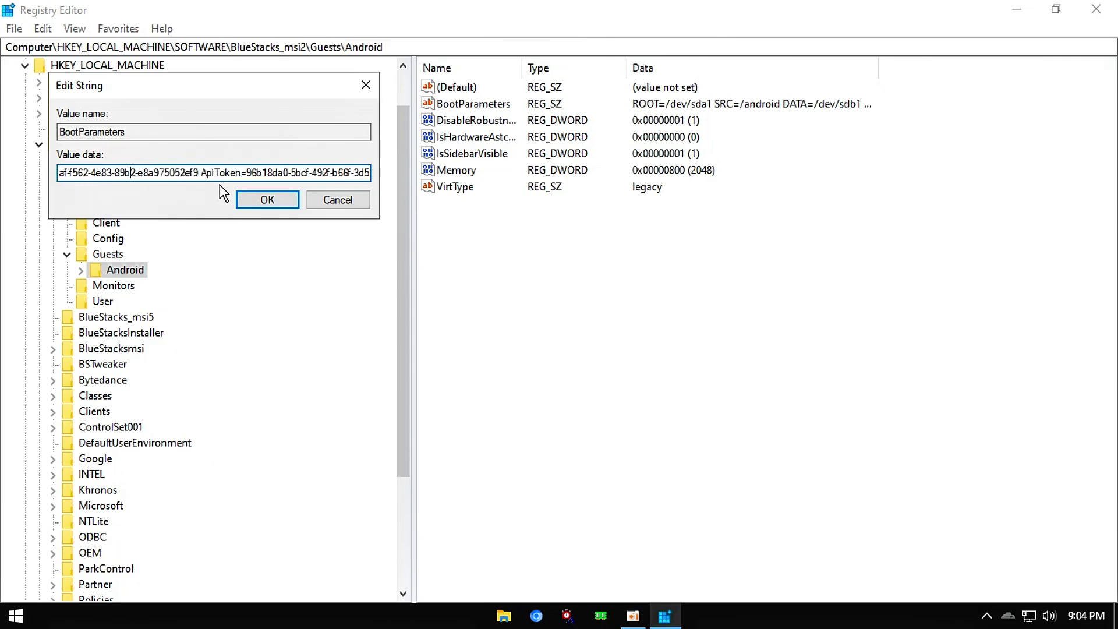
{"action": "key", "text": "Left"}
{"action": "key", "text": "Left"}
{"action": "key", "text": "Left"}
{"action": "key", "text": "Left"}
{"action": "key", "text": "Left"}
{"action": "key", "text": "Left"}
{"action": "key", "text": "Left"}
{"action": "key", "text": "Left"}
{"action": "key", "text": "Left"}
{"action": "key", "text": "Left"}
{"action": "key", "text": "Left"}
{"action": "key", "text": "Left"}
{"action": "key", "text": "Left"}
{"action": "key", "text": "Left"}
{"action": "key", "text": "Left"}
{"action": "key", "text": "Left"}
{"action": "key", "text": "Left"}
{"action": "key", "text": "Left"}
{"action": "key", "text": "Left"}
{"action": "key", "text": "Left"}
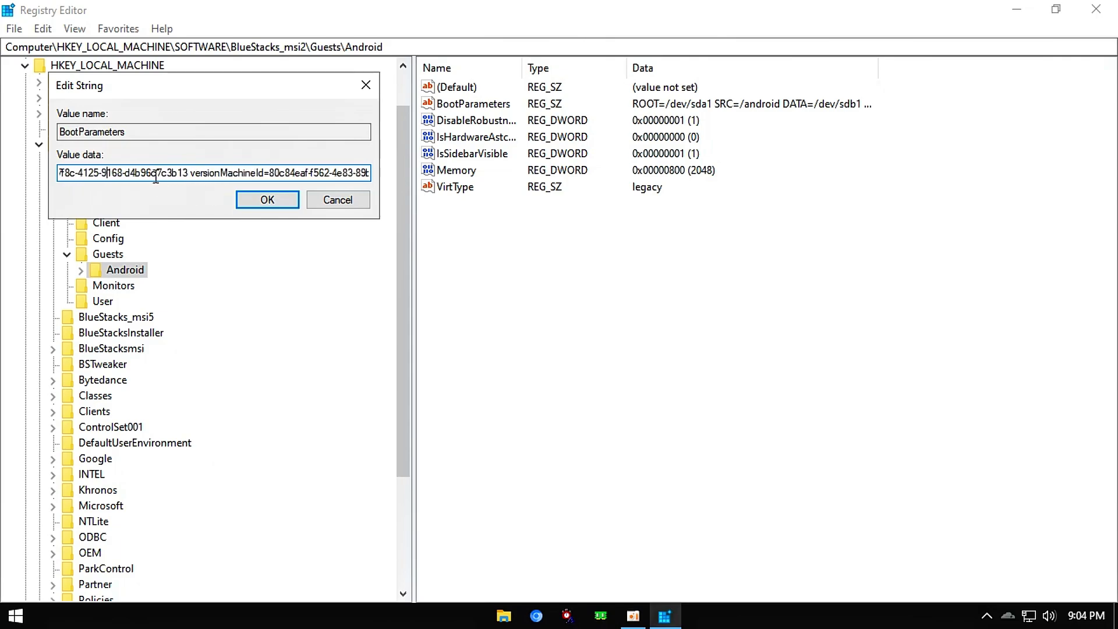
{"action": "key", "text": "ctrl+a"}
{"action": "key", "text": "Home"}
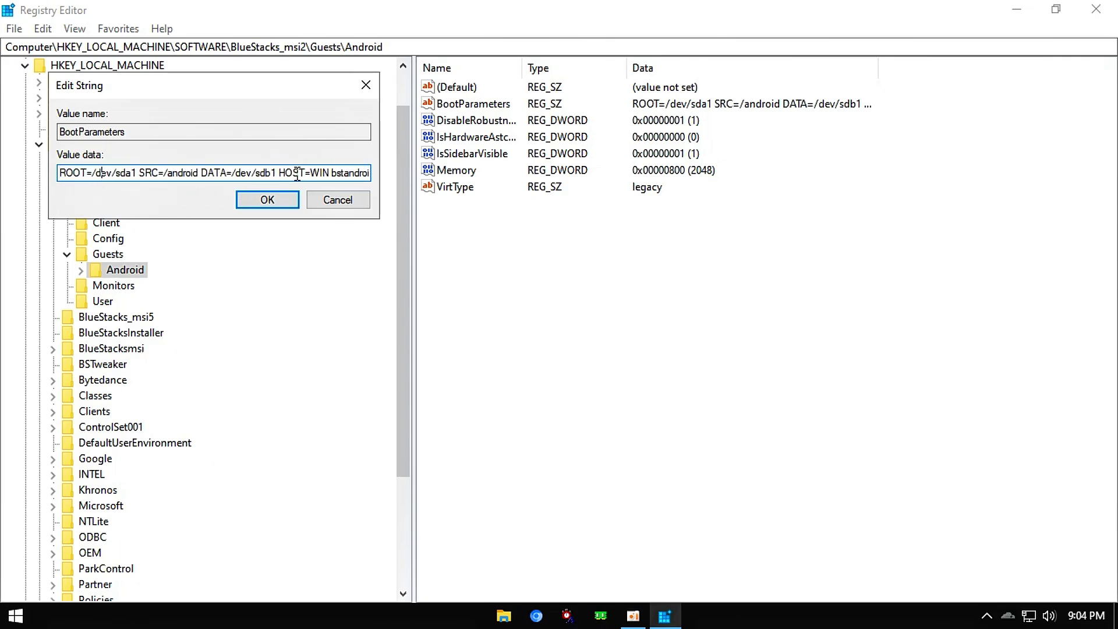
{"action": "key", "text": "Right"}
{"action": "key", "text": "Right"}
{"action": "key", "text": "Right"}
{"action": "key", "text": "Right"}
{"action": "key", "text": "Right"}
{"action": "key", "text": "Right"}
{"action": "key", "text": "Right"}
{"action": "key", "text": "Right"}
{"action": "key", "text": "Right"}
{"action": "key", "text": "Right"}
{"action": "key", "text": "Right"}
{"action": "key", "text": "Right"}
{"action": "key", "text": "Right"}
{"action": "key", "text": "Right"}
{"action": "key", "text": "Right"}
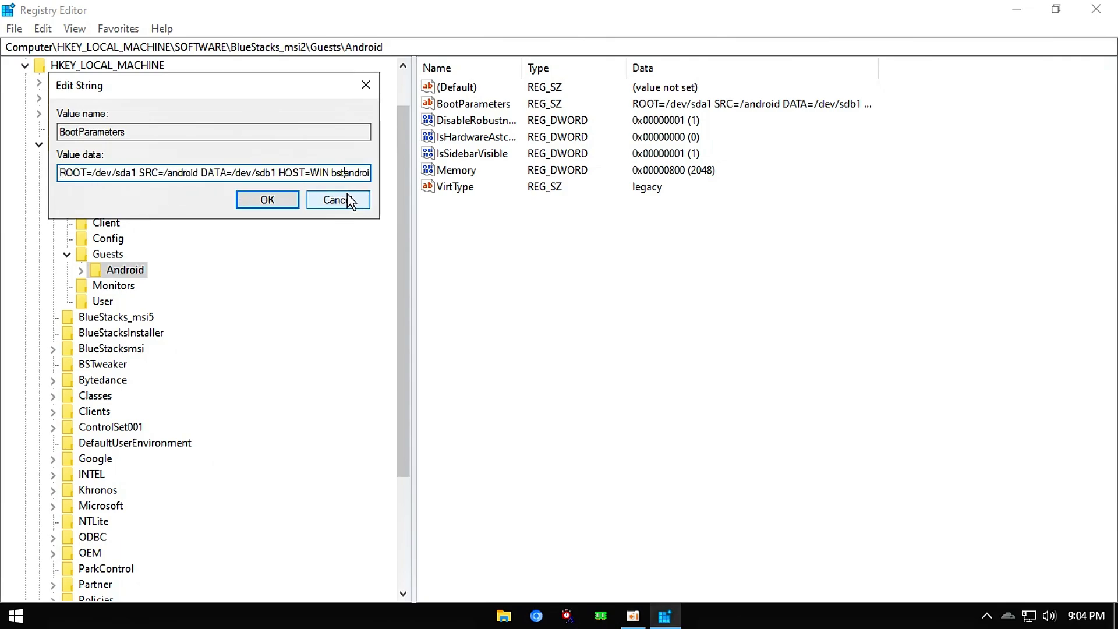
{"action": "key", "text": "Right"}
{"action": "key", "text": "Right"}
{"action": "key", "text": "Right"}
{"action": "key", "text": "Right"}
{"action": "key", "text": "Right"}
{"action": "key", "text": "Right"}
{"action": "key", "text": "Right"}
{"action": "key", "text": "Right"}
{"action": "key", "text": "Right"}
{"action": "key", "text": "Right"}
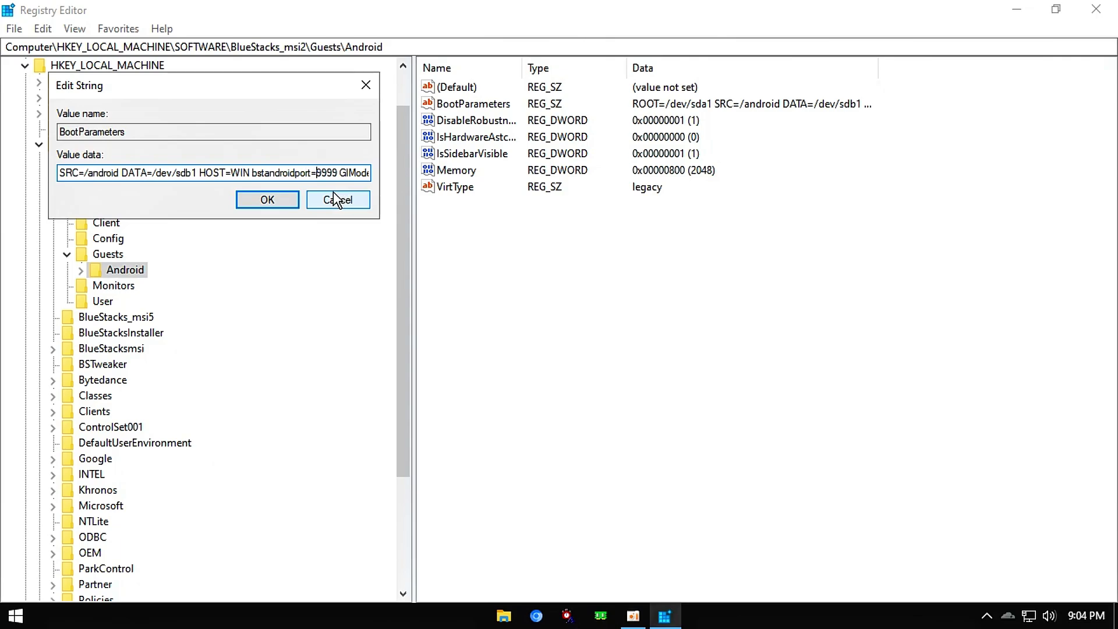
{"action": "key", "text": "End"}
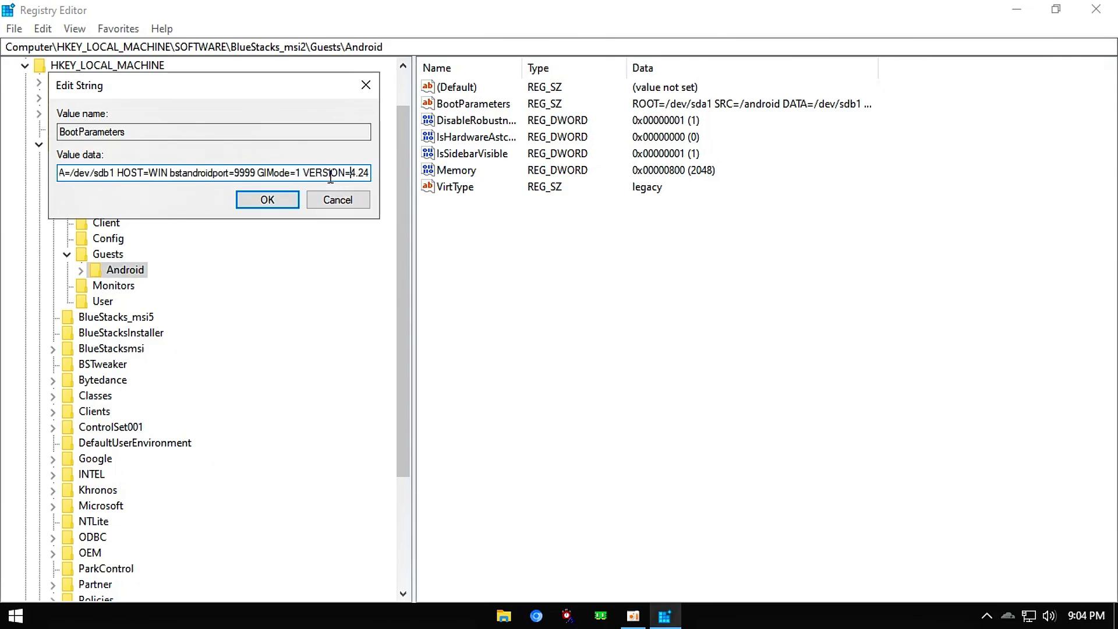
{"action": "key", "text": "Right"}
{"action": "key", "text": "Right"}
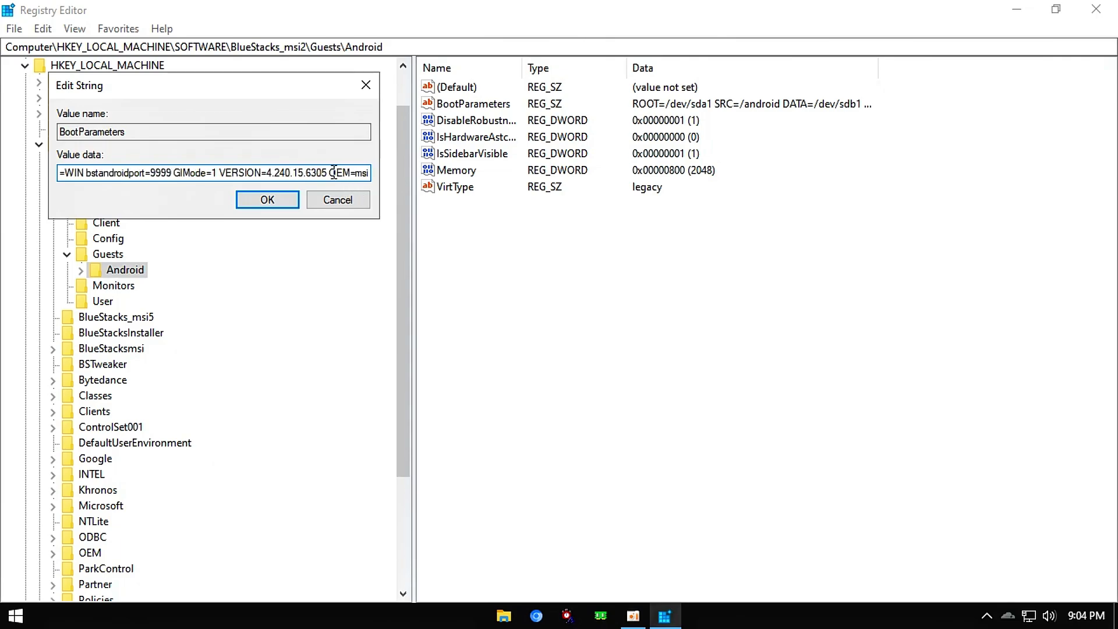
Replace the VERSION number in the BootParameters data with 4.280.1.6309 and save the string
{"action": "left_click_drag", "start_coordinate": [328, 172], "coordinate": [270, 179]}
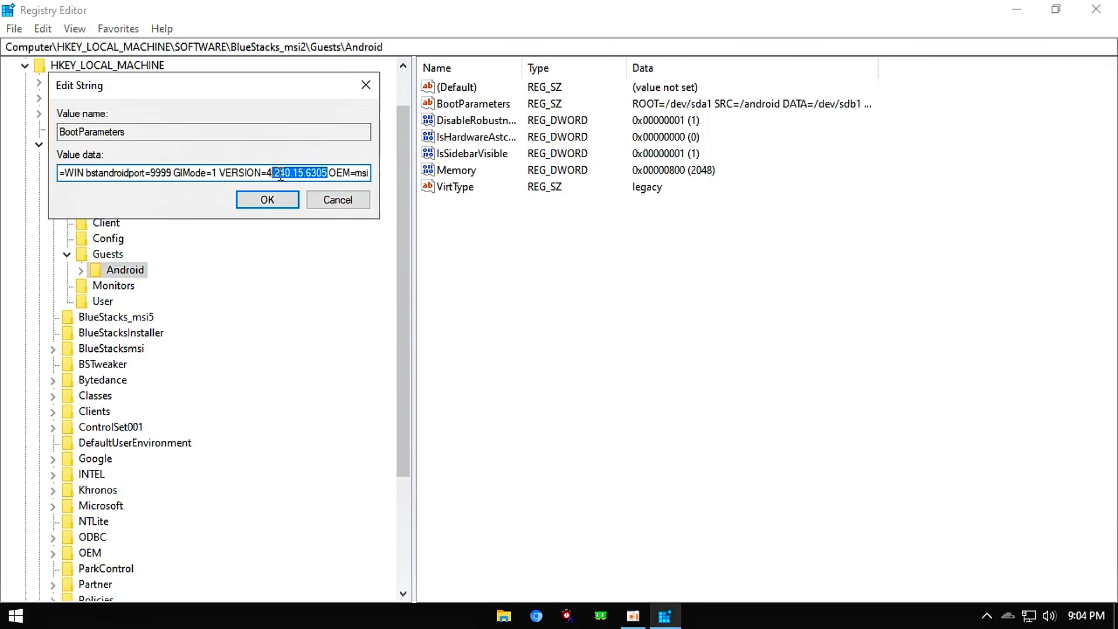
{"action": "left_click", "coordinate": [301, 171]}
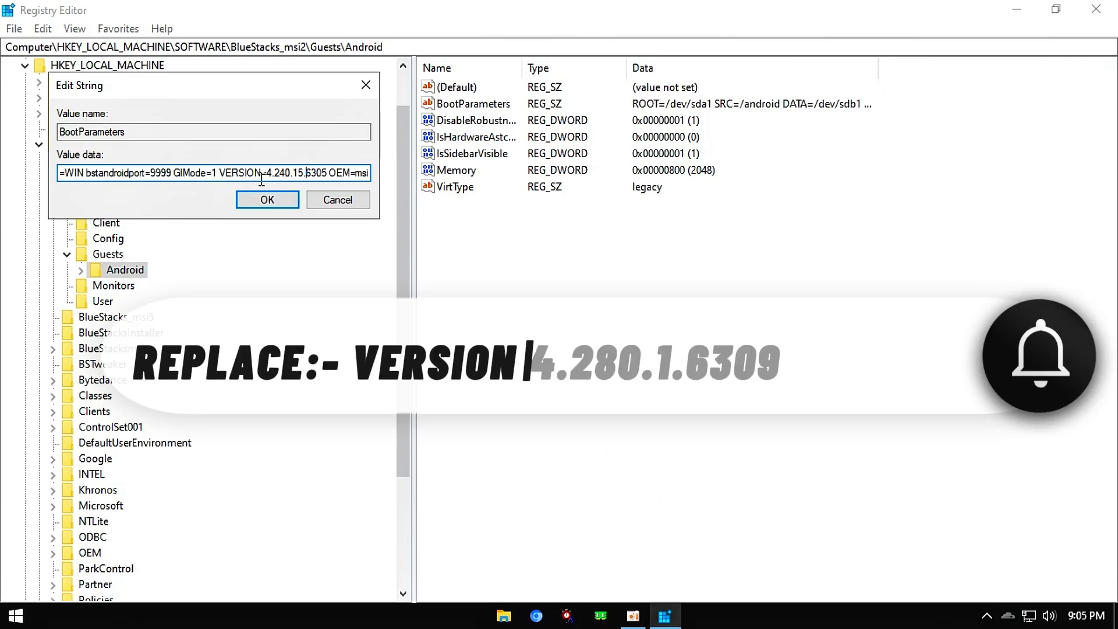
{"action": "mouse_move", "coordinate": [326, 173]}
{"action": "left_mouse_down"}
{"action": "mouse_move", "coordinate": [267, 173]}
{"action": "mouse_move", "coordinate": [321, 176]}
{"action": "left_mouse_up"}
{"action": "type", "text": "4.280.1.6309"}
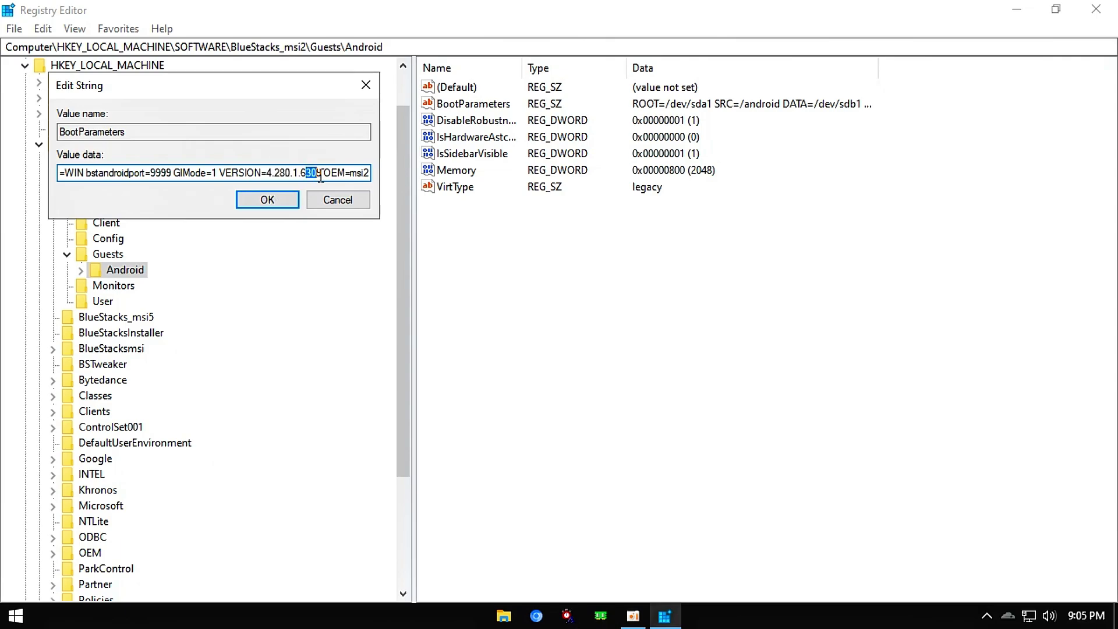
{"action": "left_click", "coordinate": [278, 203]}
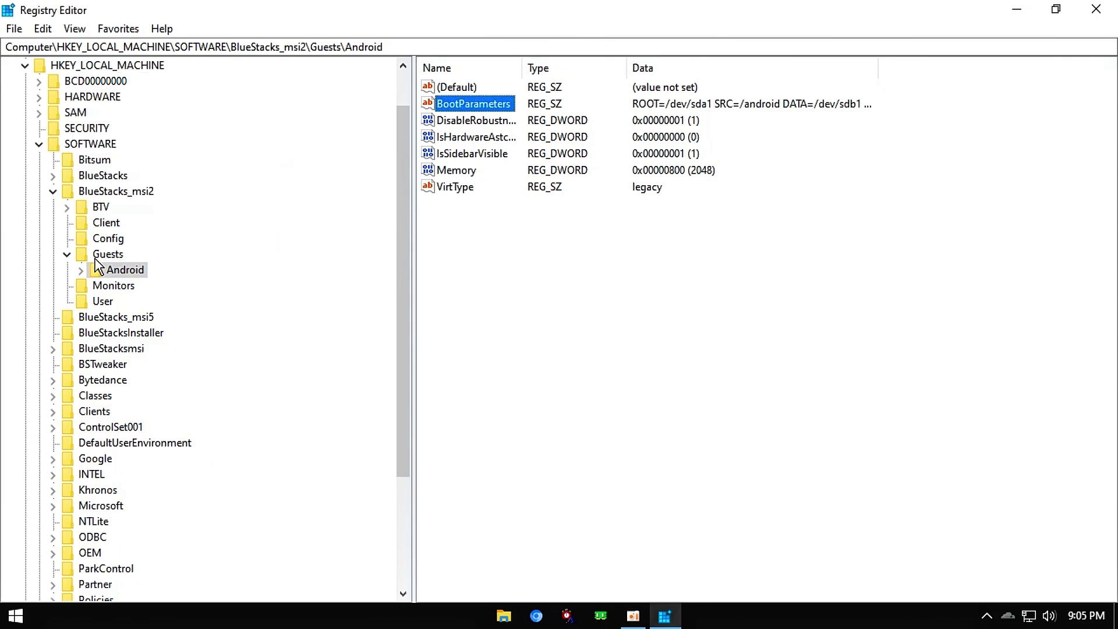
Collapse the BlueStacks_msi2, SOFTWARE and HKEY_LOCAL_MACHINE branches and close Registry Editor
{"action": "left_click", "coordinate": [53, 191]}
{"action": "left_click", "coordinate": [39, 144]}
{"action": "left_click", "coordinate": [24, 113]}
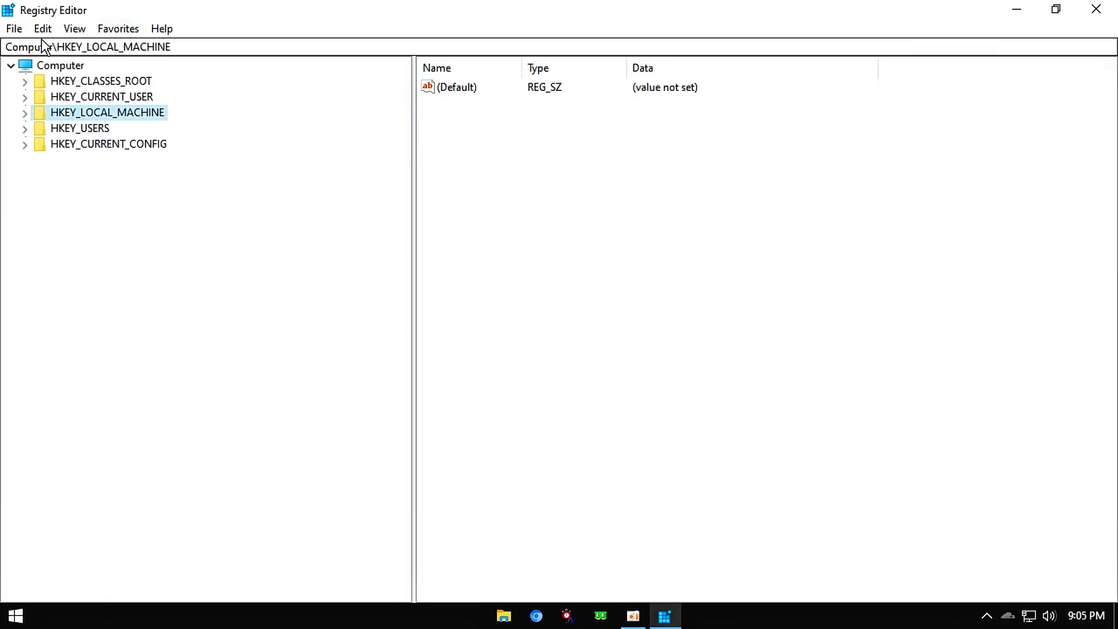
{"action": "left_click", "coordinate": [1096, 9]}
Refresh the Windows desktop twice
{"action": "right_click", "coordinate": [341, 255]}
{"action": "left_click", "coordinate": [401, 305]}
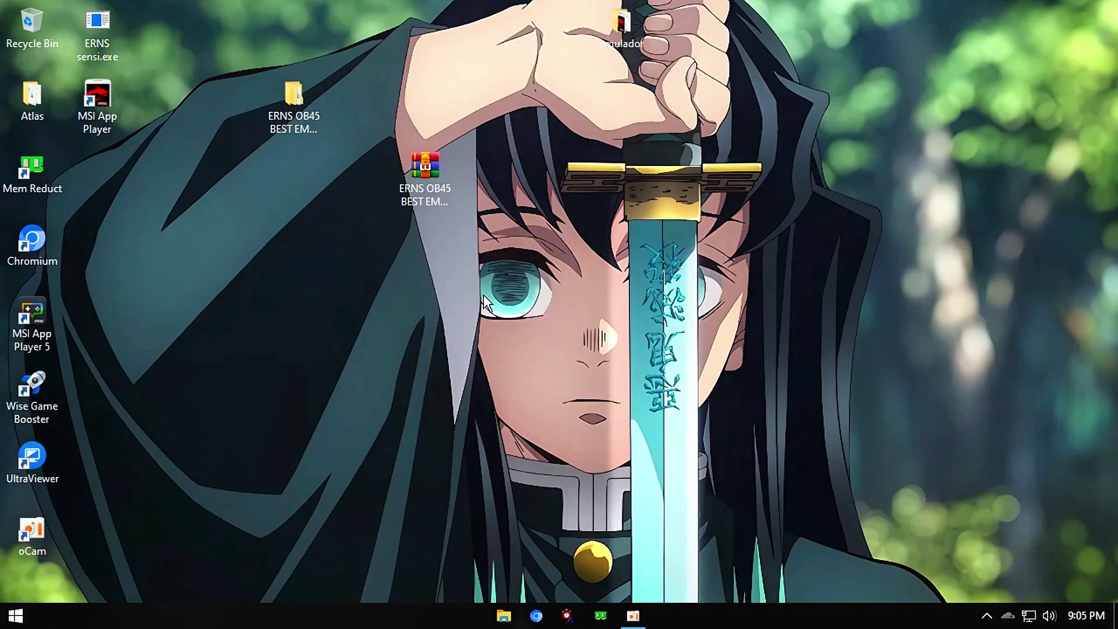
{"action": "right_click", "coordinate": [391, 275]}
{"action": "left_click", "coordinate": [421, 326]}
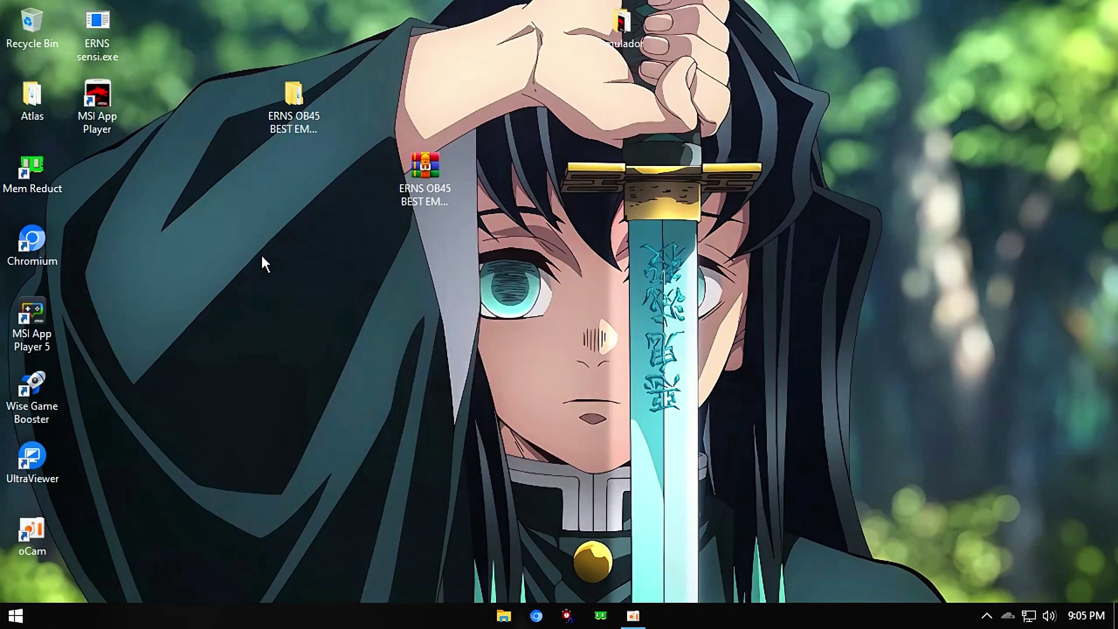
Launch MSI App Player from its desktop shortcut and open its Settings window
{"action": "right_click", "coordinate": [106, 82]}
{"action": "left_click", "coordinate": [149, 239]}
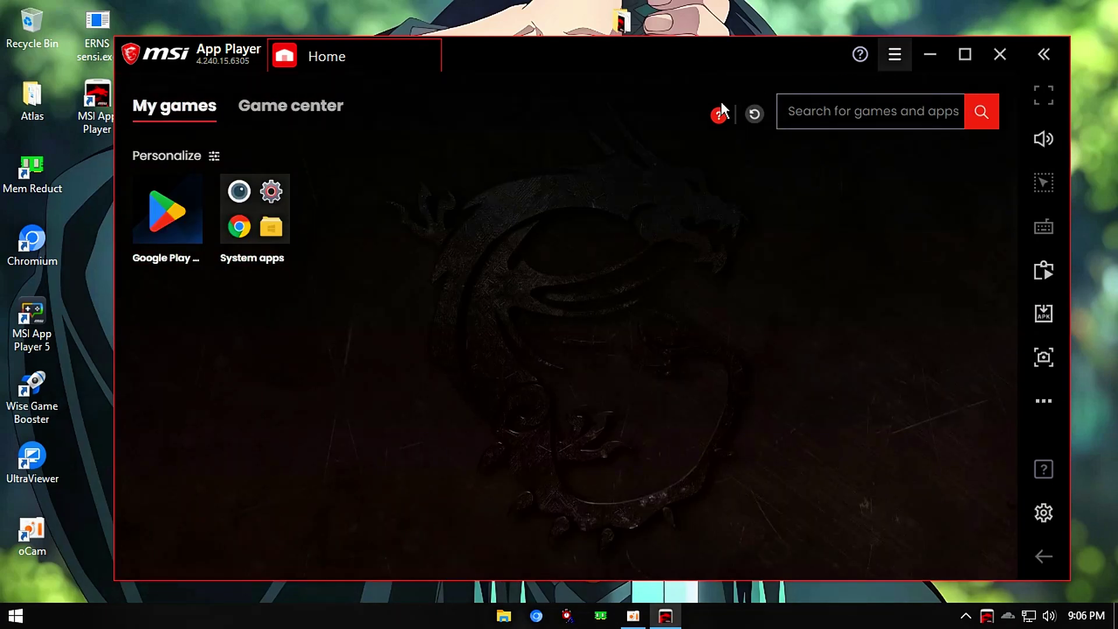
{"action": "key", "text": "Return"}
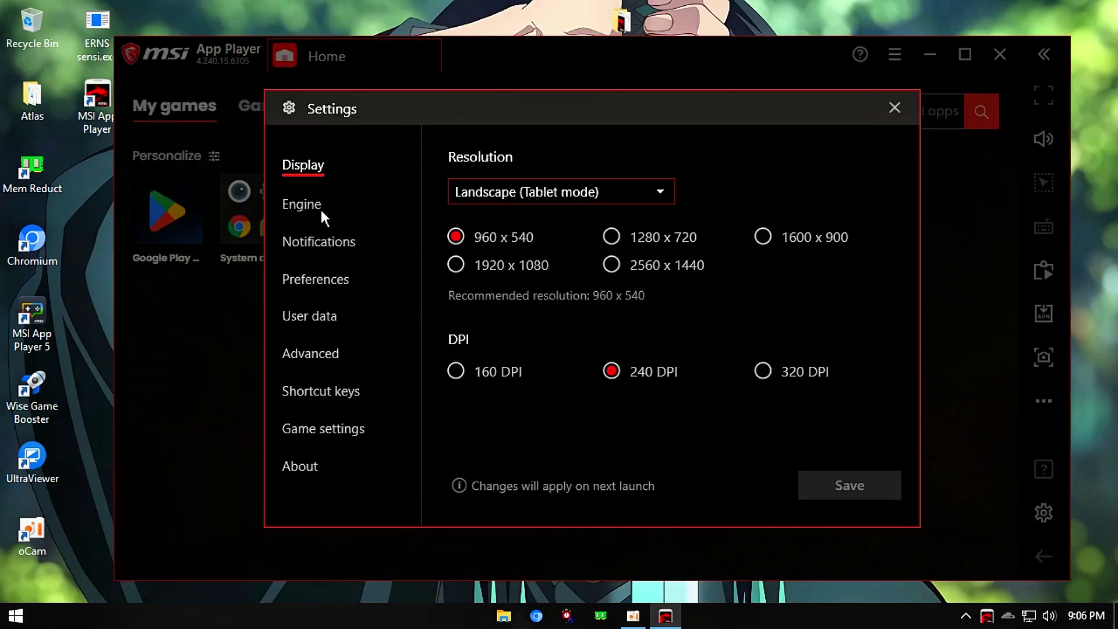
In the Engine settings, set the CPU to High (4 Cores) and use a custom RAM allocation of 4096 MB
{"action": "left_click", "coordinate": [297, 204]}
{"action": "scroll", "coordinate": [499, 230], "scroll_direction": "down", "scroll_amount": 4}
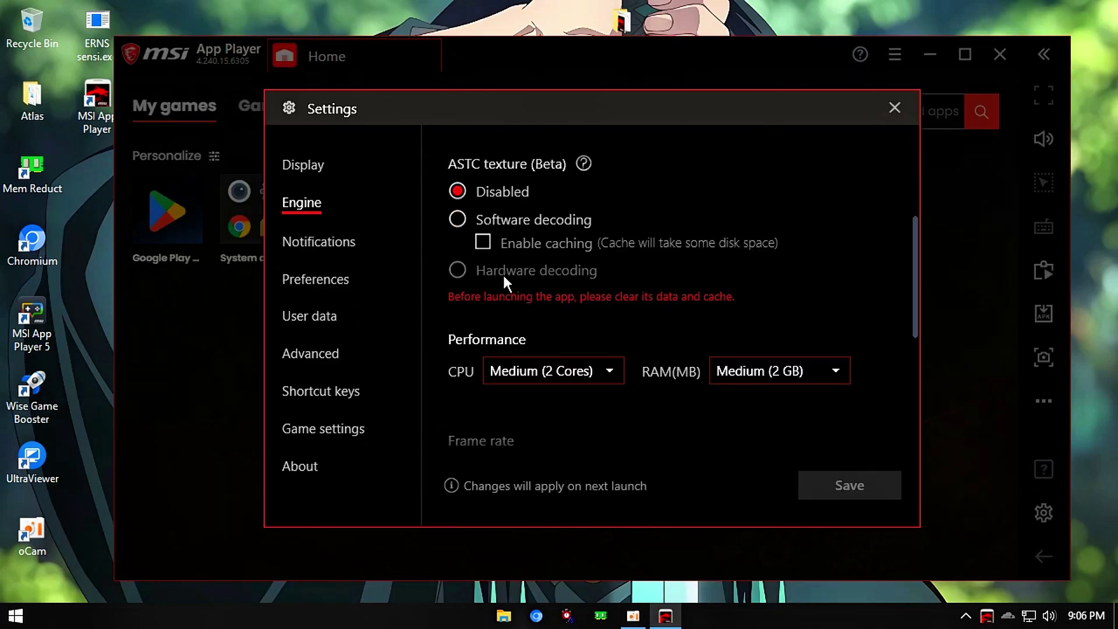
{"action": "scroll", "coordinate": [502, 274], "scroll_direction": "down", "scroll_amount": 2}
{"action": "left_click", "coordinate": [536, 288]}
{"action": "left_click", "coordinate": [529, 316]}
{"action": "left_click", "coordinate": [763, 286]}
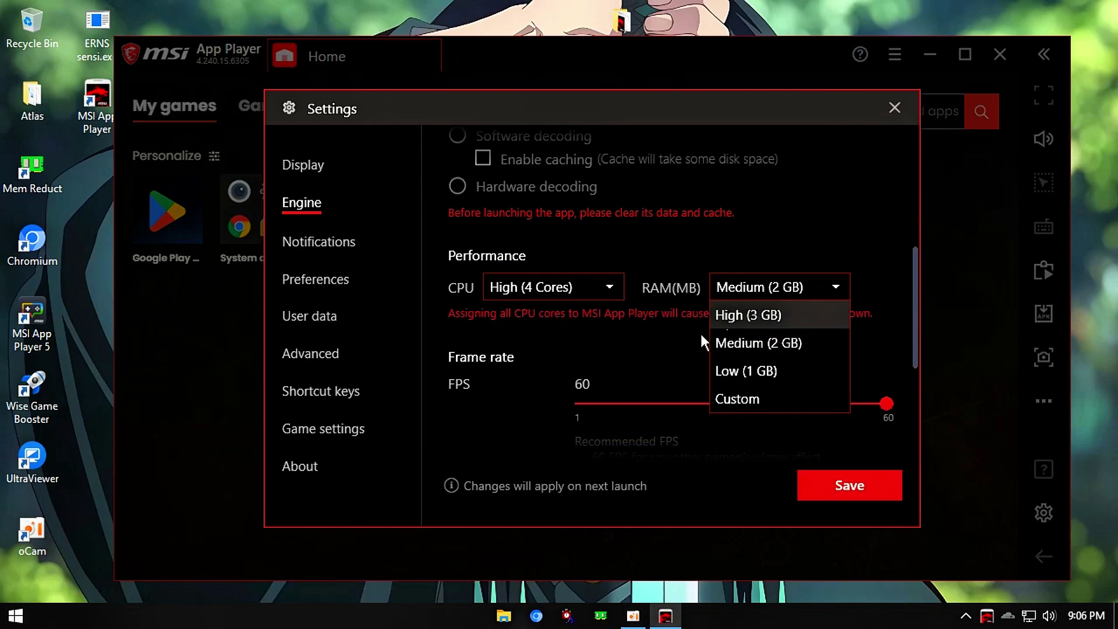
{"action": "left_click", "coordinate": [738, 399]}
{"action": "left_click_drag", "start_coordinate": [744, 338], "coordinate": [881, 342]}
Enable high frame rates, save the engine settings and restart MSI App Player, continuing past the .NET Framework error
{"action": "scroll", "coordinate": [619, 315], "scroll_direction": "down", "scroll_amount": 3}
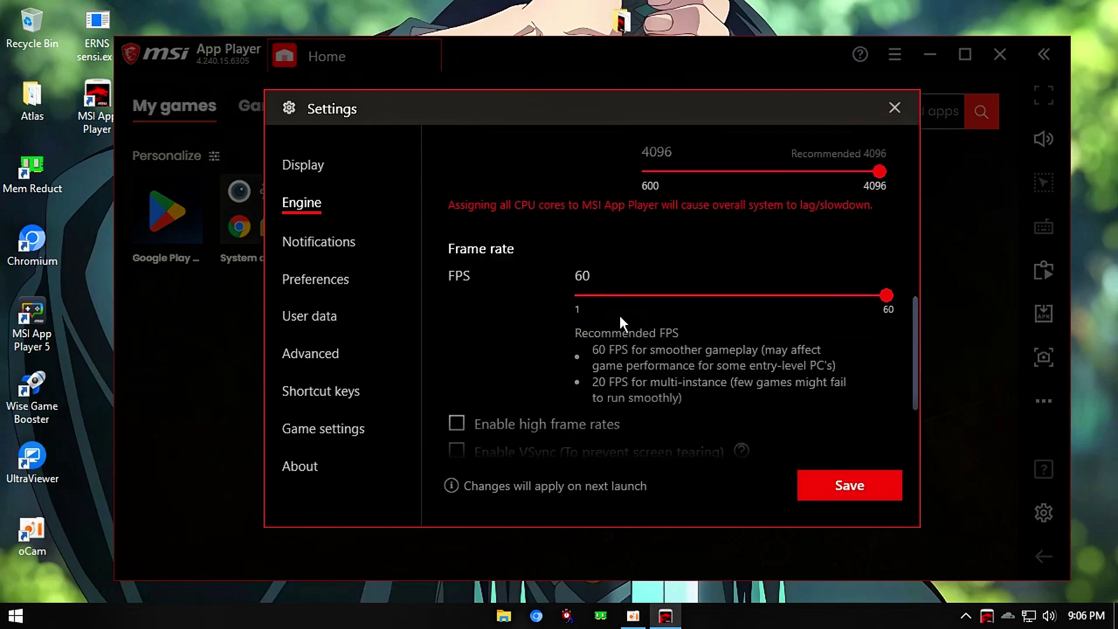
{"action": "scroll", "coordinate": [620, 316], "scroll_direction": "down", "scroll_amount": 1}
{"action": "left_click", "coordinate": [457, 382]}
{"action": "scroll", "coordinate": [775, 445], "scroll_direction": "down", "scroll_amount": 2}
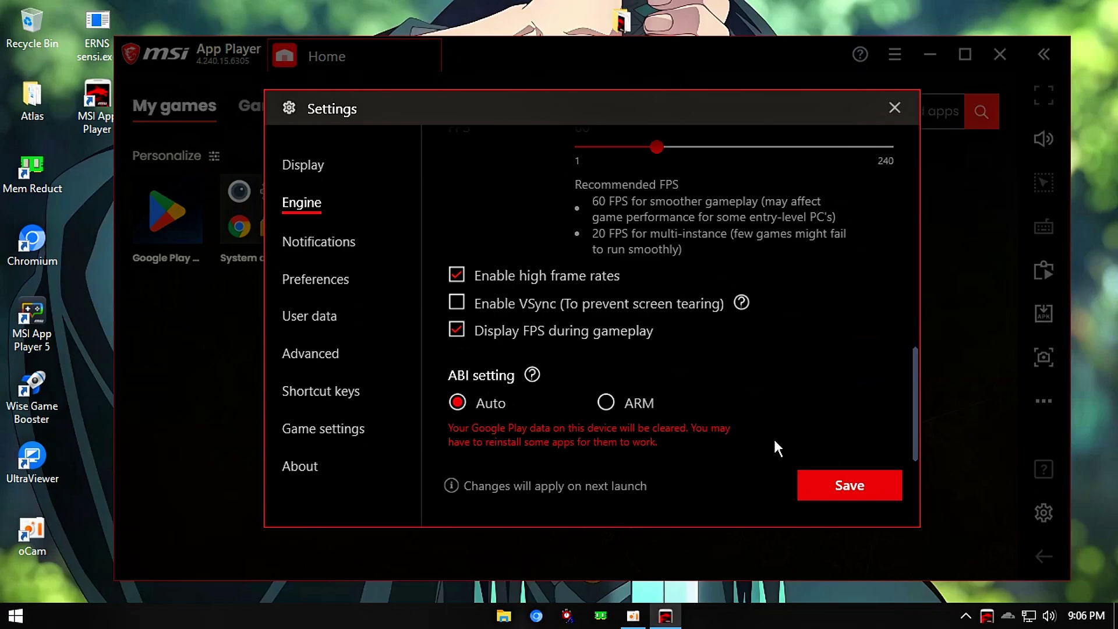
{"action": "scroll", "coordinate": [650, 274], "scroll_direction": "up", "scroll_amount": 2}
{"action": "left_click", "coordinate": [847, 485]}
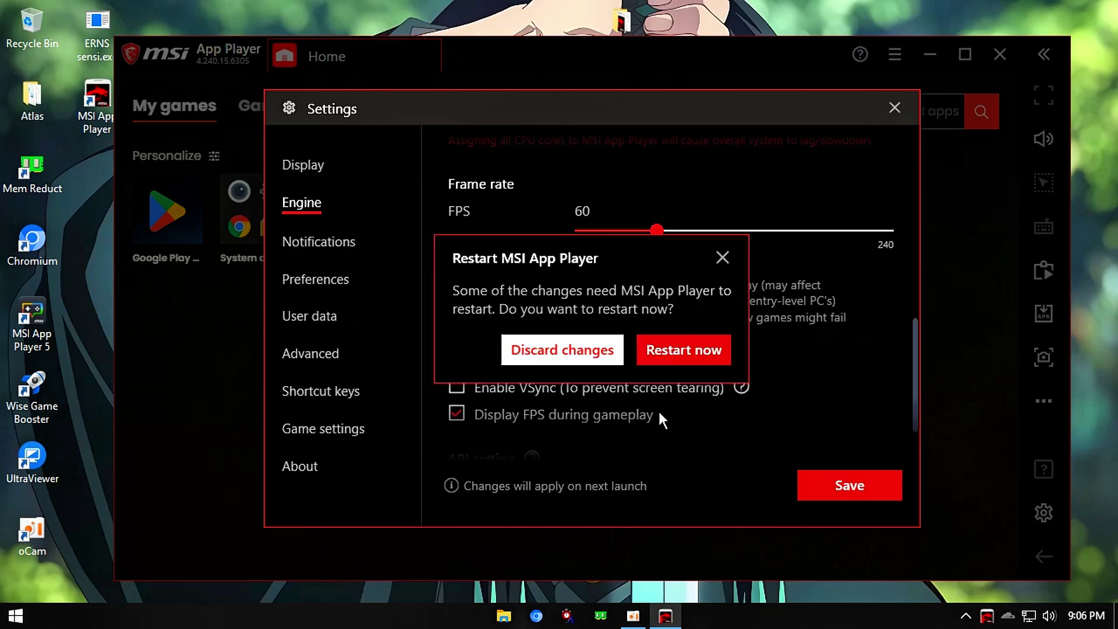
{"action": "left_click", "coordinate": [693, 356]}
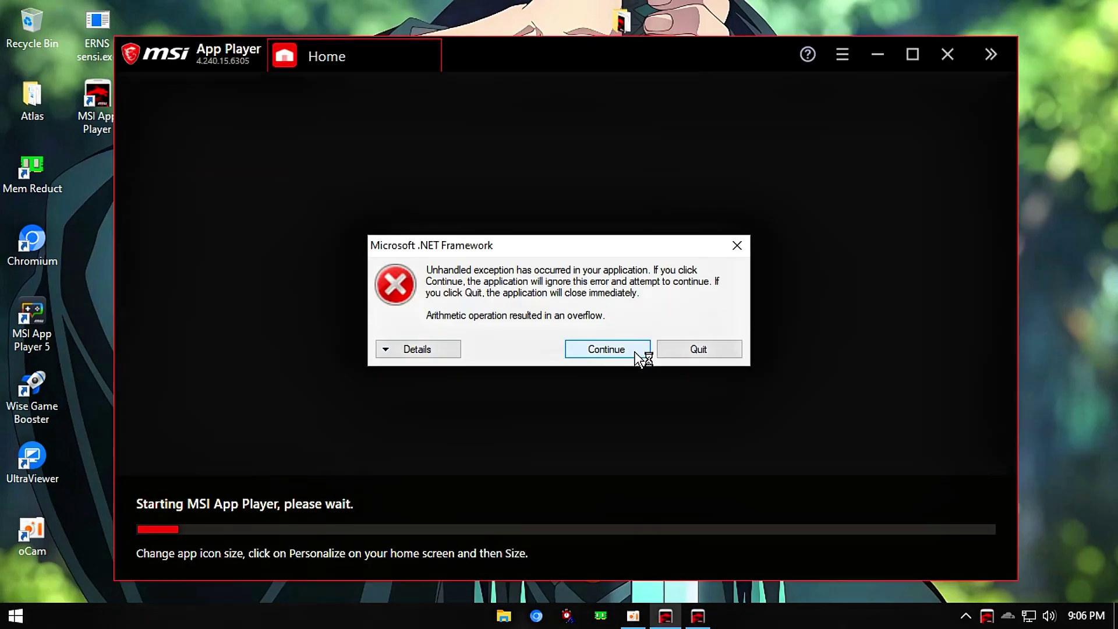
{"action": "left_click", "coordinate": [636, 353]}
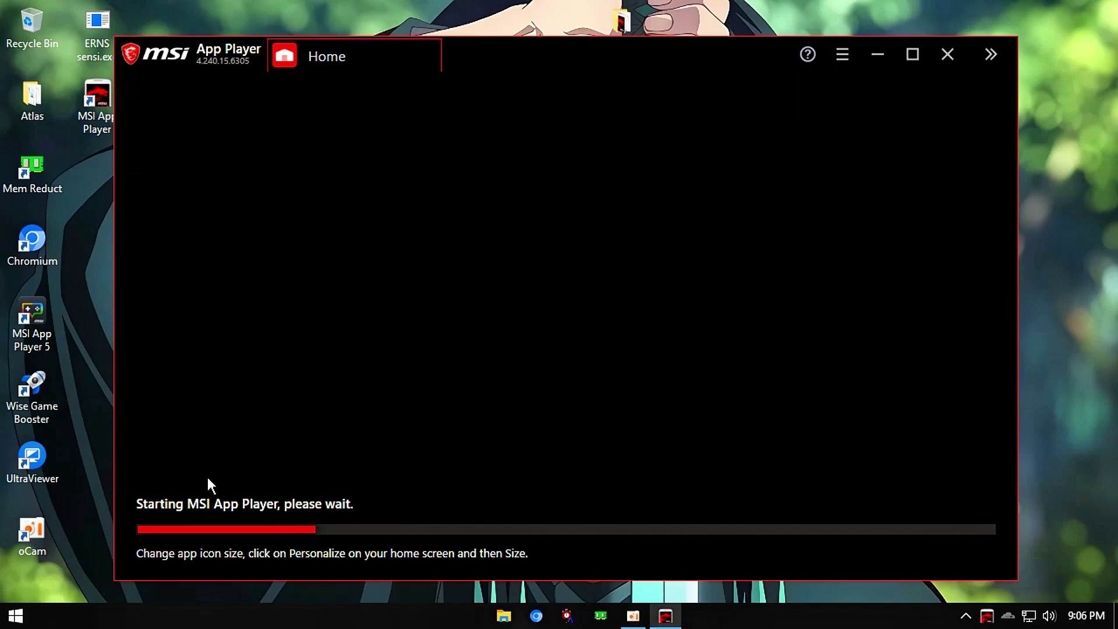
Try to run msconfig through the Run dialog and refresh the Windows desktop
{"action": "key", "text": "super+r"}
{"action": "type", "text": "ms"}
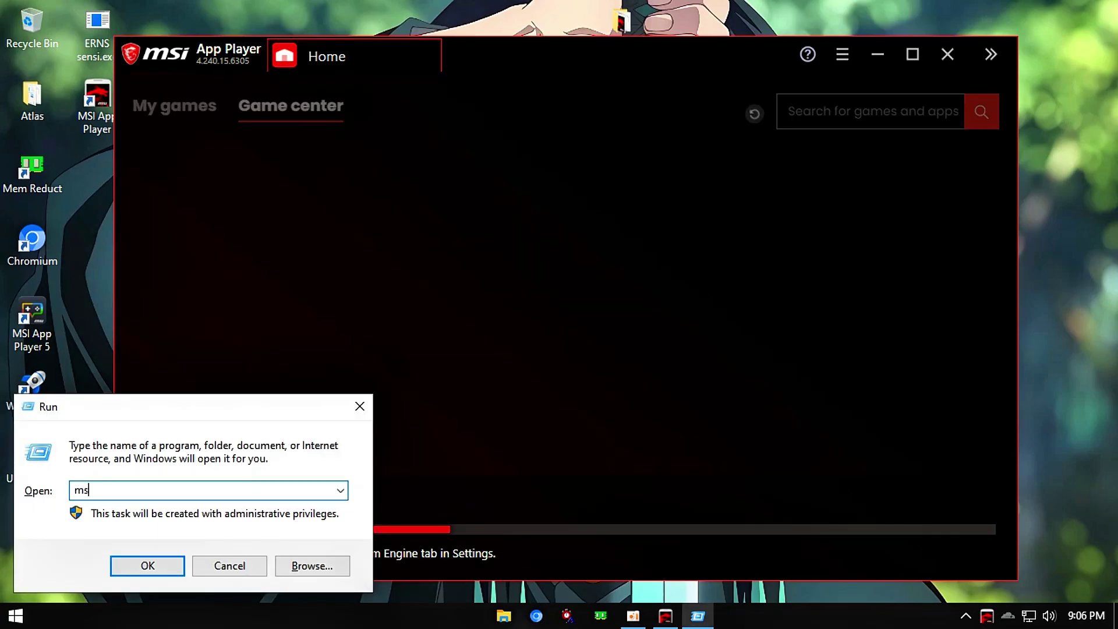
{"action": "type", "text": "config"}
{"action": "key", "text": "Return"}
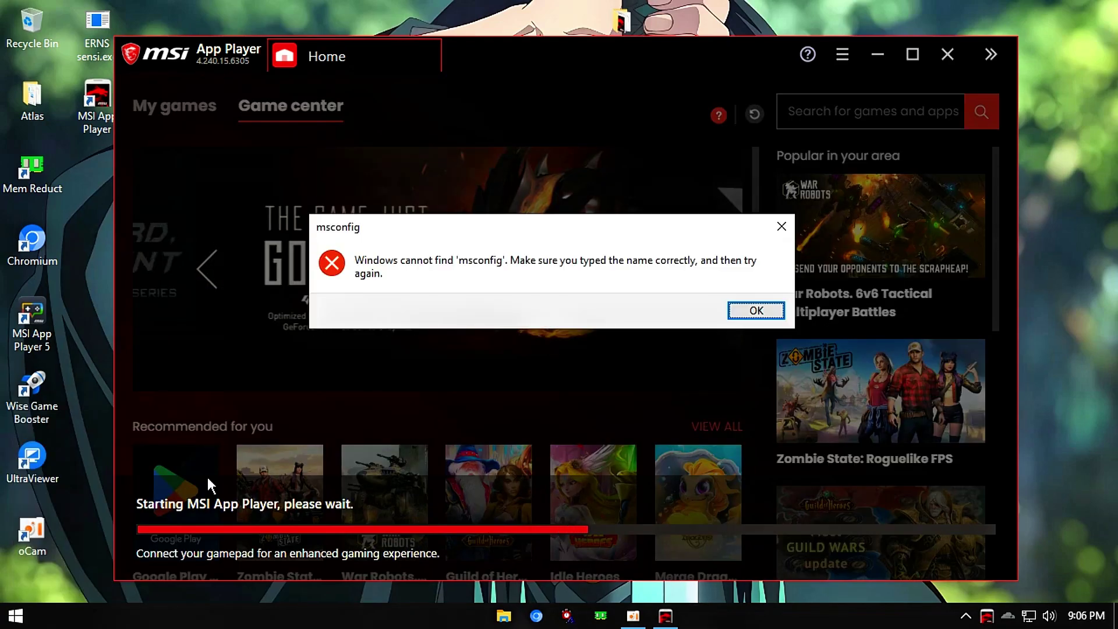
{"action": "left_click_drag", "start_coordinate": [491, 230], "coordinate": [320, 245]}
{"action": "left_click", "coordinate": [606, 323]}
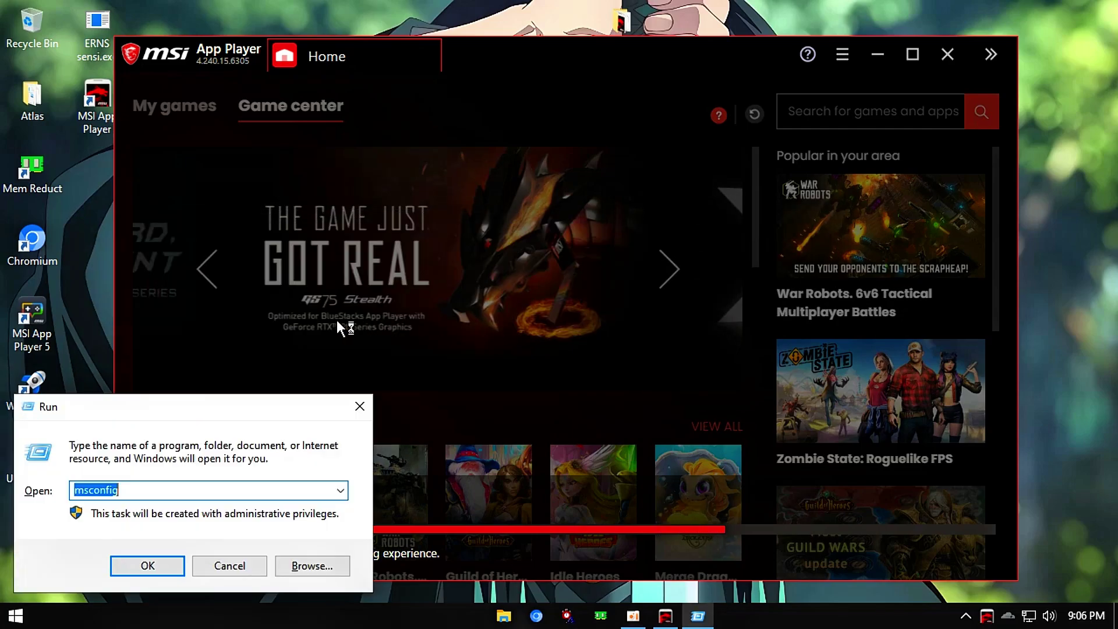
{"action": "left_click", "coordinate": [360, 406]}
{"action": "right_click", "coordinate": [407, 3]}
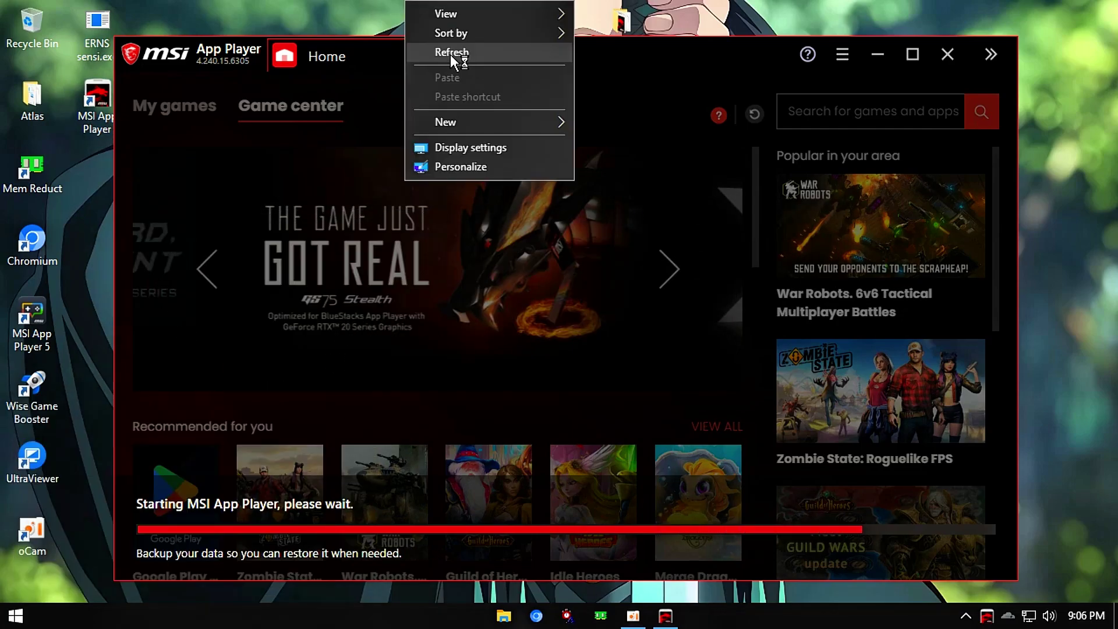
{"action": "left_click", "coordinate": [453, 58]}
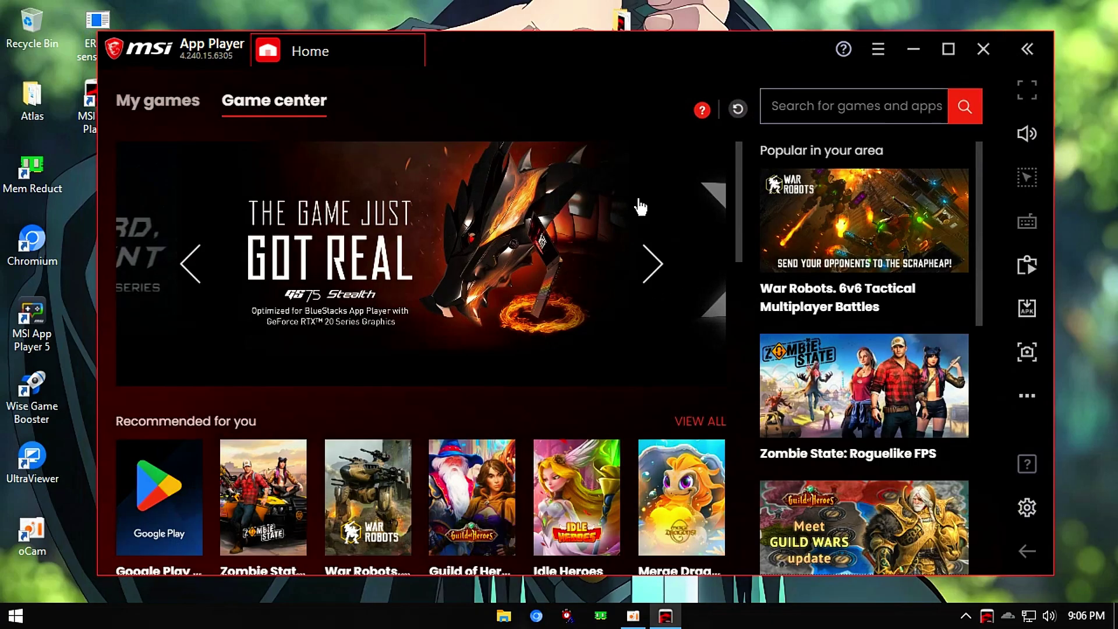
In the MSI App Player notification settings, turn off notification sounds and the ribbon, toast and gamepad notifications
{"action": "left_click", "coordinate": [177, 108]}
{"action": "left_click", "coordinate": [878, 49]}
{"action": "left_click", "coordinate": [754, 91]}
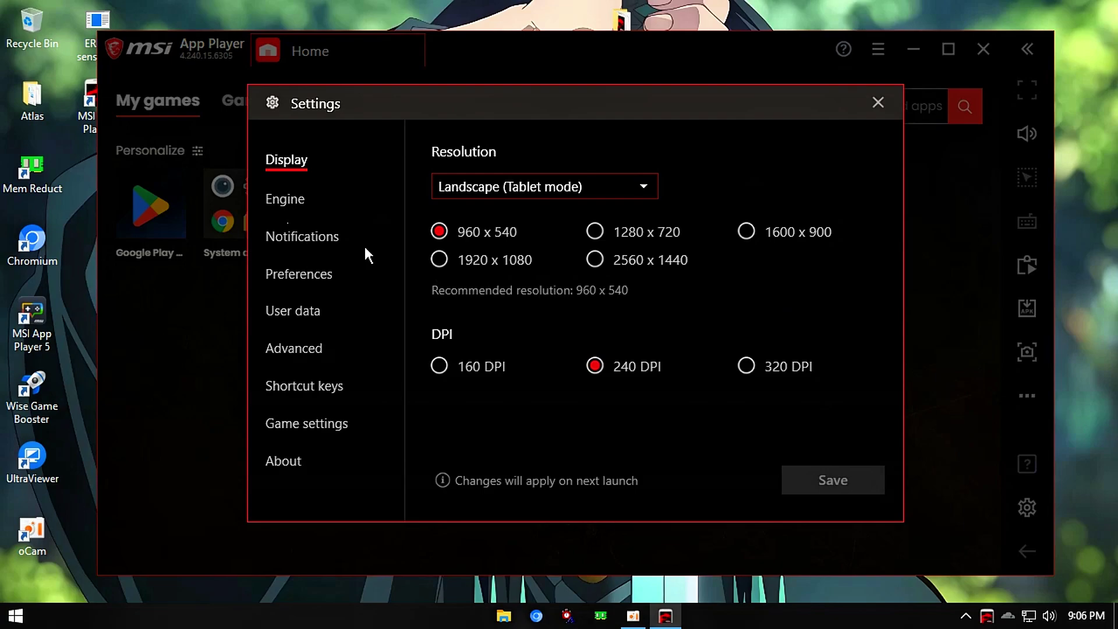
{"action": "left_click", "coordinate": [366, 249]}
{"action": "scroll", "coordinate": [640, 292], "scroll_direction": "down", "scroll_amount": 2}
{"action": "left_click", "coordinate": [826, 322]}
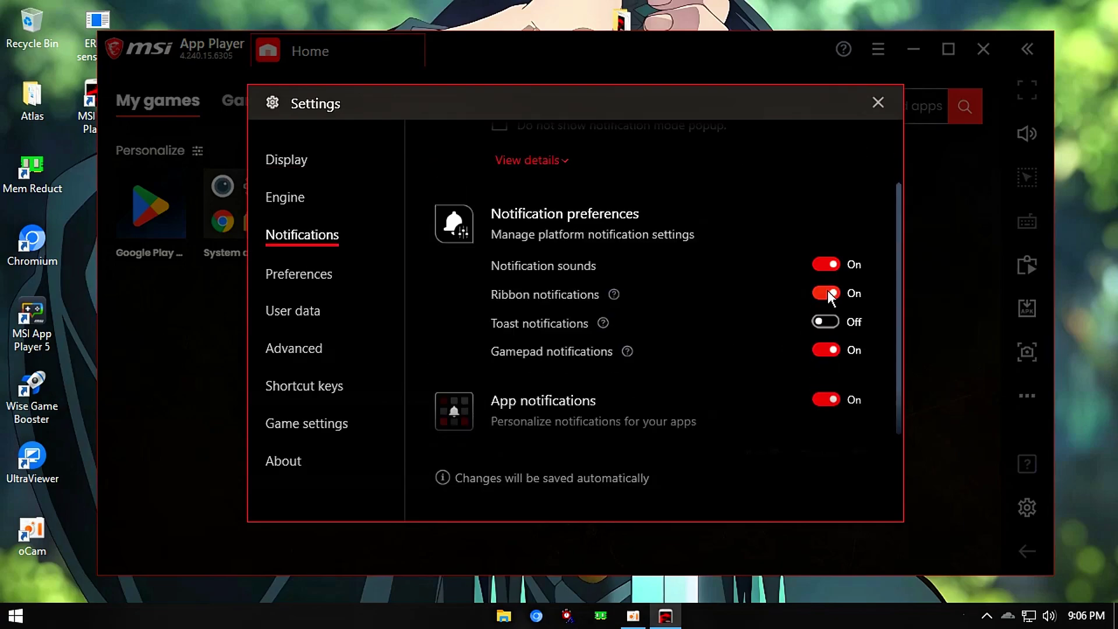
{"action": "left_click", "coordinate": [827, 293]}
{"action": "left_click", "coordinate": [826, 264]}
{"action": "left_click", "coordinate": [826, 350]}
Clear the remaining enabled Platform settings option in the Preferences and save the changes
{"action": "left_click", "coordinate": [353, 282]}
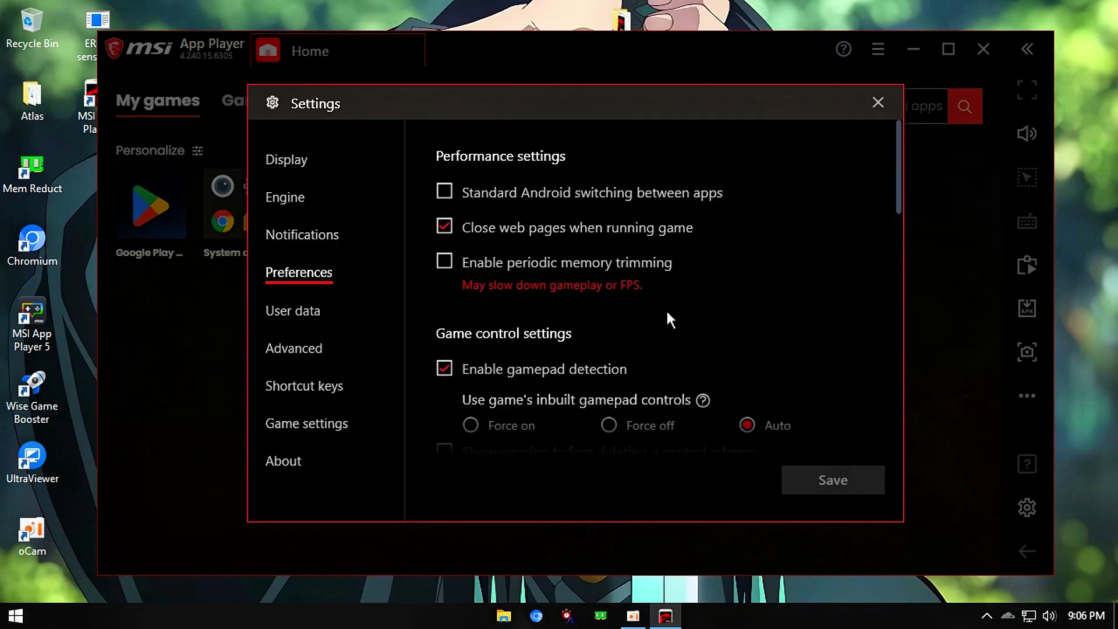
{"action": "scroll", "coordinate": [640, 309], "scroll_direction": "down", "scroll_amount": 6}
{"action": "left_click", "coordinate": [478, 380]}
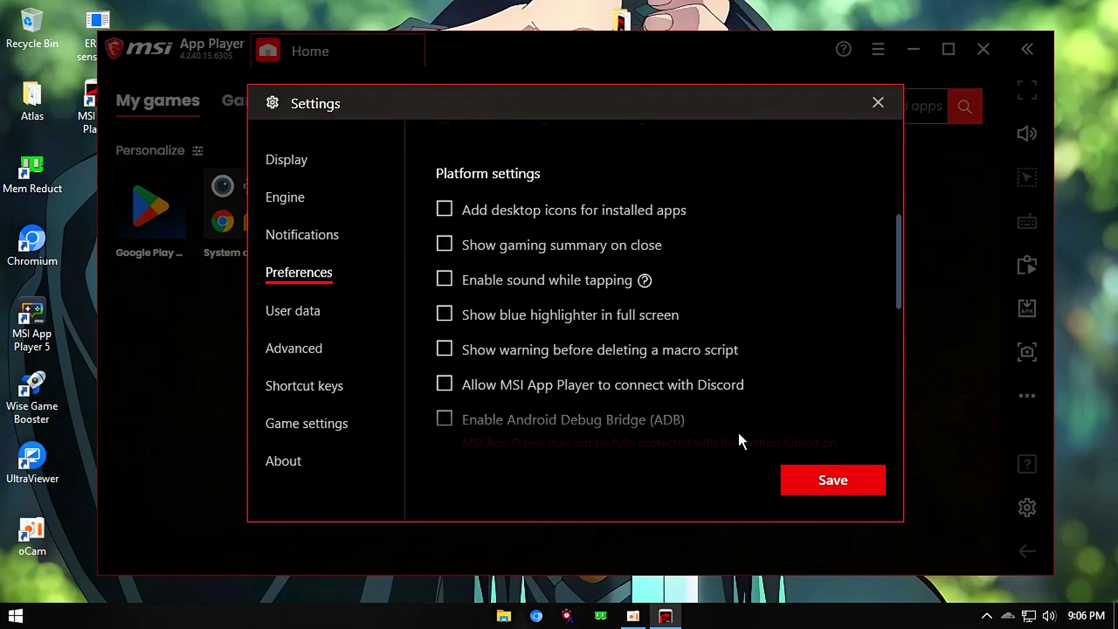
{"action": "left_click", "coordinate": [796, 473]}
Disable gamepad detection and the warning before deleting a control scheme in the Preferences, and save the changes
{"action": "scroll", "coordinate": [603, 352], "scroll_direction": "down", "scroll_amount": 6}
{"action": "scroll", "coordinate": [581, 344], "scroll_direction": "up", "scroll_amount": 7}
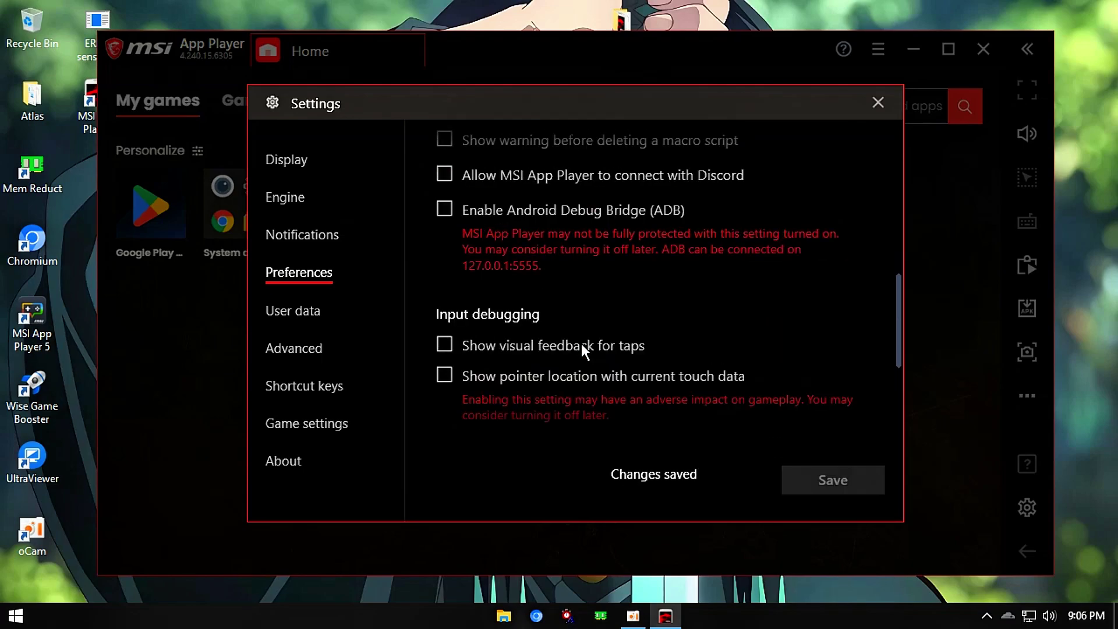
{"action": "scroll", "coordinate": [581, 347], "scroll_direction": "up", "scroll_amount": 3}
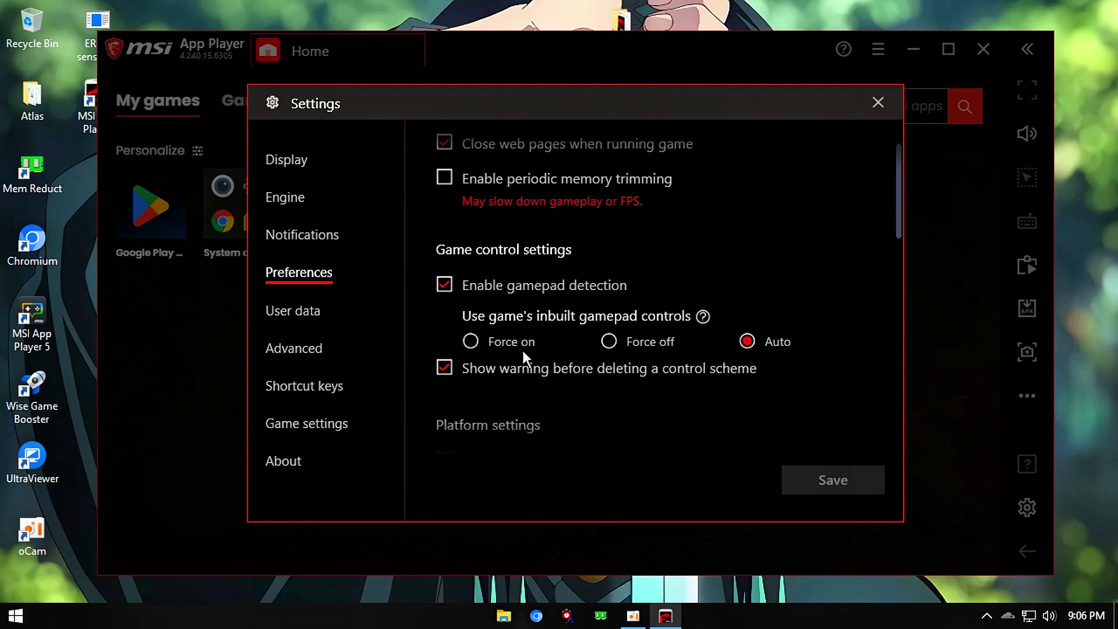
{"action": "left_click", "coordinate": [480, 366]}
{"action": "left_click", "coordinate": [487, 286]}
{"action": "scroll", "coordinate": [495, 315], "scroll_direction": "up", "scroll_amount": 1}
{"action": "left_click", "coordinate": [792, 473]}
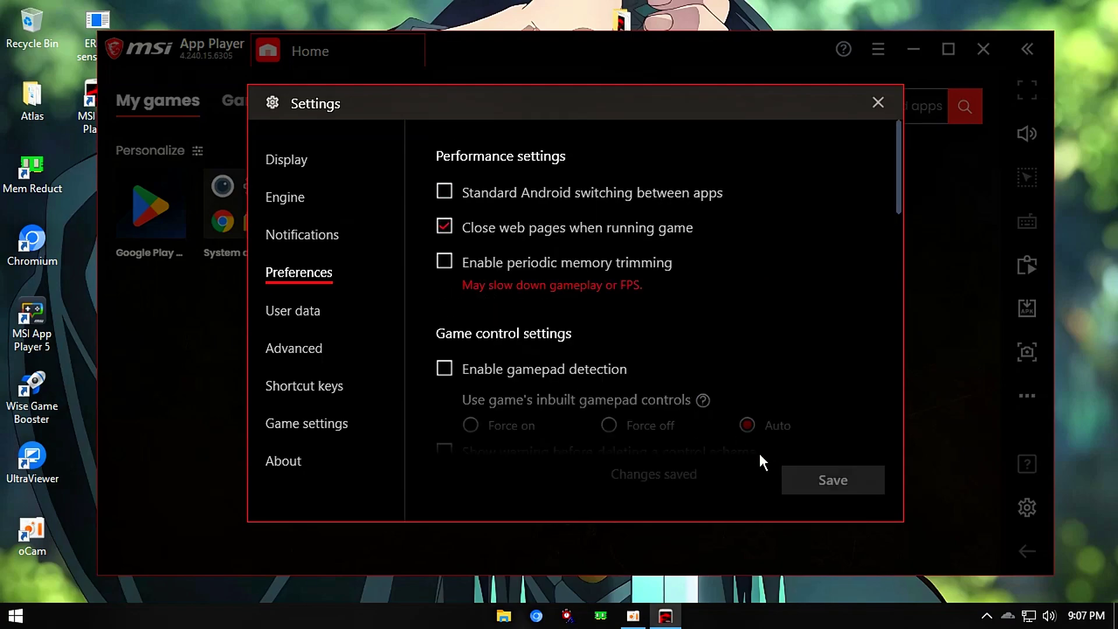
{"action": "scroll", "coordinate": [594, 355], "scroll_direction": "down", "scroll_amount": 10}
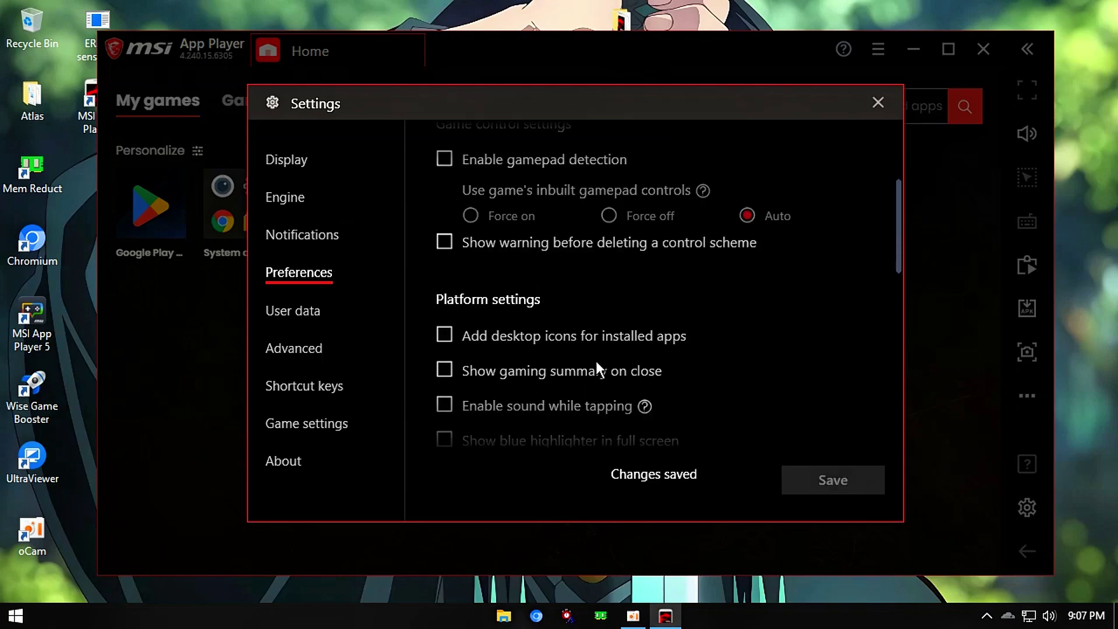
Choose the predefined device profile Asus ROG 2 in the Advanced settings and save it
{"action": "left_click", "coordinate": [315, 312]}
{"action": "left_click", "coordinate": [315, 349]}
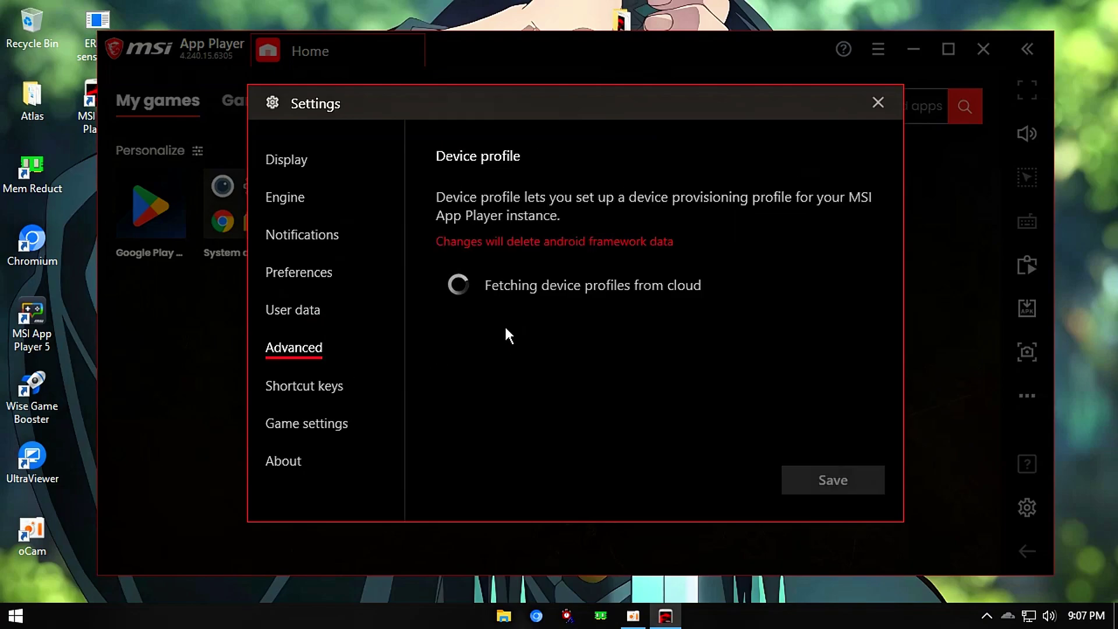
{"action": "left_click", "coordinate": [526, 304]}
{"action": "left_click", "coordinate": [551, 325]}
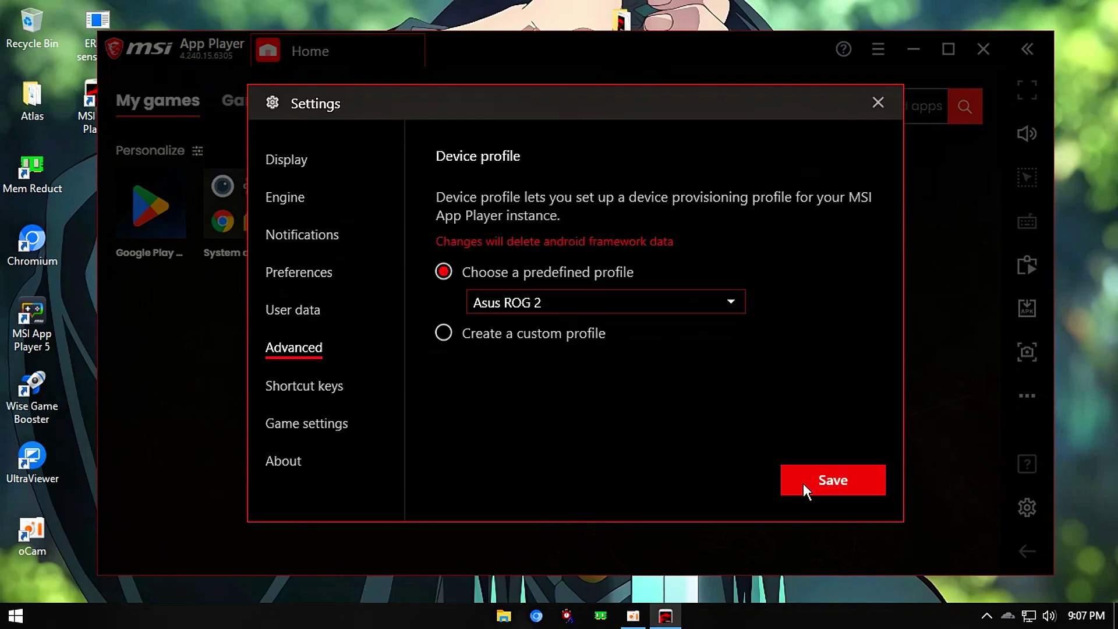
{"action": "left_click", "coordinate": [803, 484]}
In the Game settings, set the cursor for all games to the white arrow and save the change
{"action": "left_click", "coordinate": [318, 387]}
{"action": "left_click", "coordinate": [305, 423]}
{"action": "left_click", "coordinate": [285, 459]}
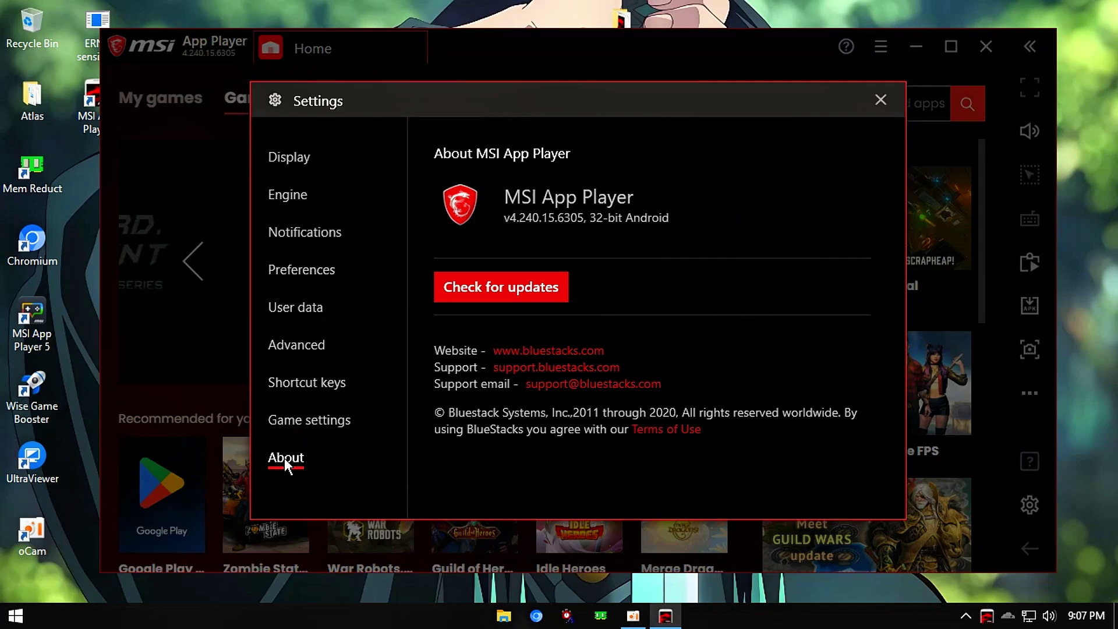
{"action": "left_click", "coordinate": [349, 418]}
{"action": "left_click", "coordinate": [593, 172]}
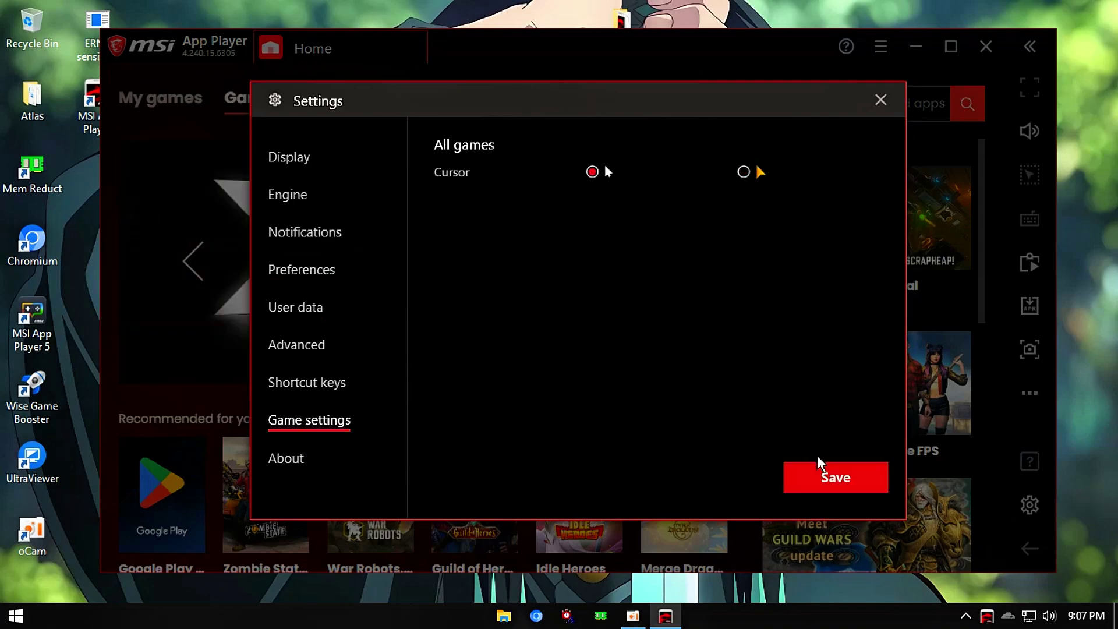
{"action": "left_click", "coordinate": [839, 477]}
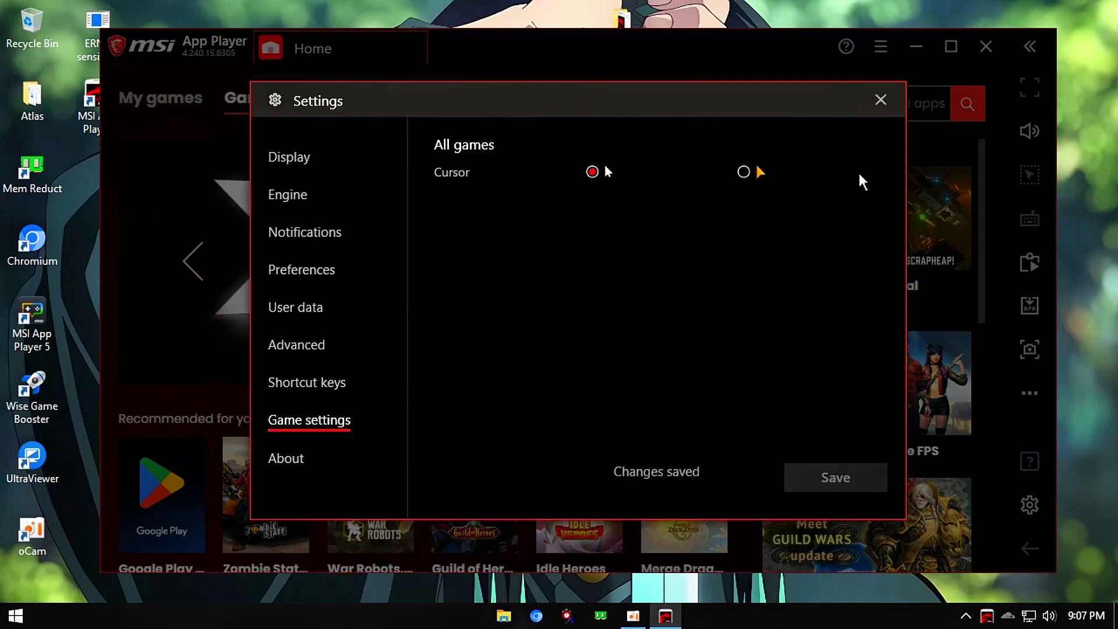
Close Settings, open the System apps folder under My games and move the player window aside to uncover the desktop folders
{"action": "left_click", "coordinate": [880, 101]}
{"action": "left_click", "coordinate": [169, 99]}
{"action": "left_click_drag", "start_coordinate": [474, 45], "coordinate": [521, 46]}
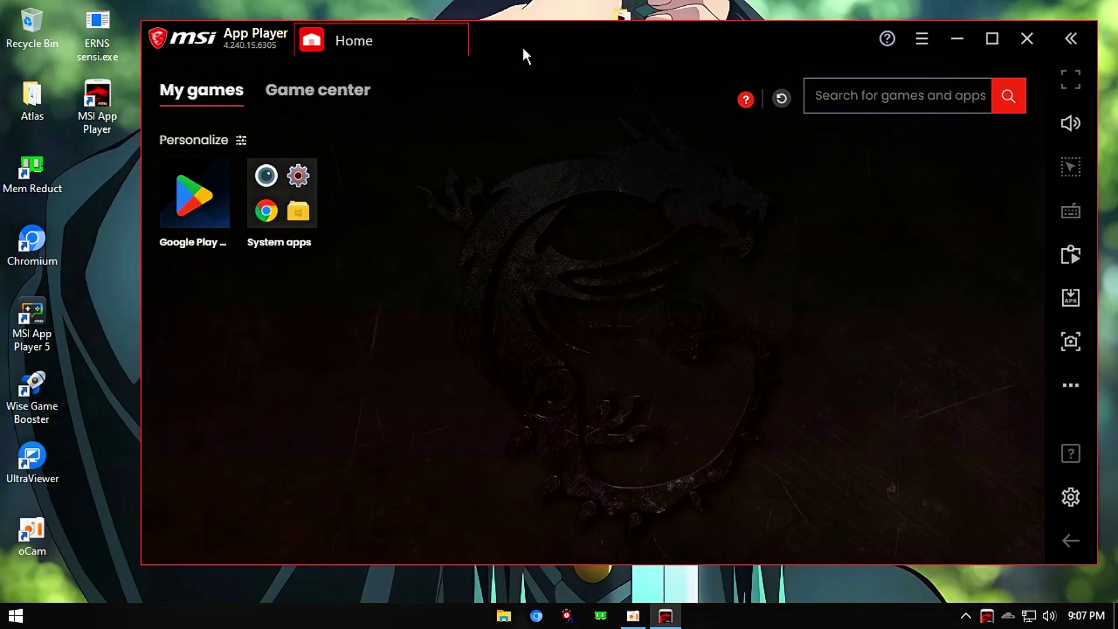
{"action": "left_click", "coordinate": [274, 192]}
{"action": "left_click_drag", "start_coordinate": [691, 37], "coordinate": [809, 99]}
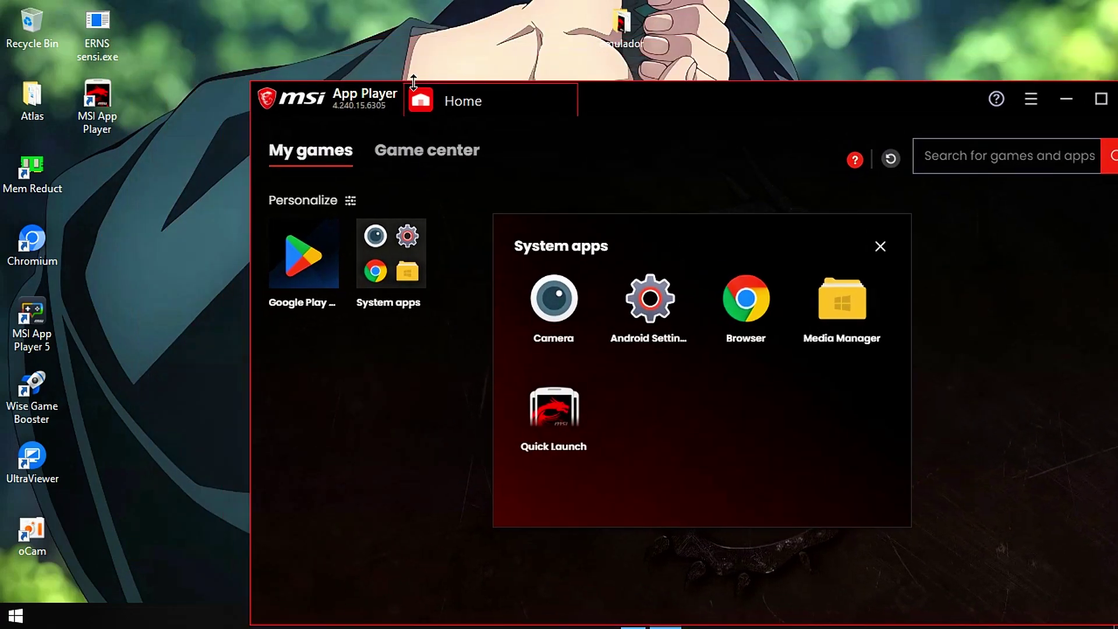
{"action": "left_click_drag", "start_coordinate": [488, 40], "coordinate": [704, 43]}
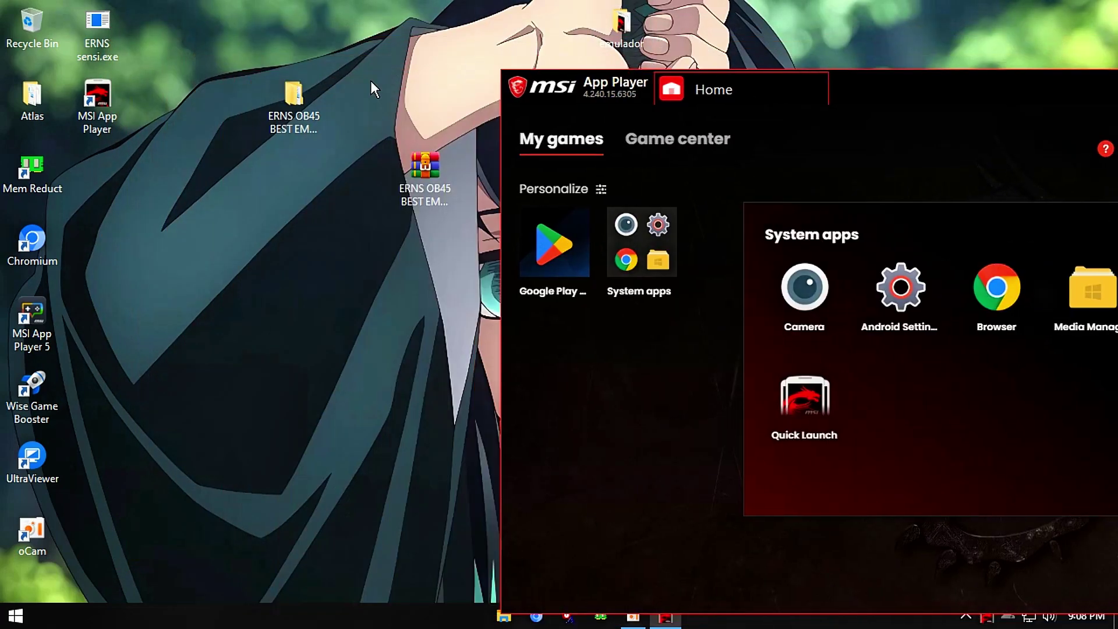
Launch BlueStacksTweaker5.exe from the emulador > BSTweaker51610 > BSTweaker5 folder inside the desktop folder ERNS OB45 BEST EMULATOR
{"action": "left_click", "coordinate": [284, 109]}
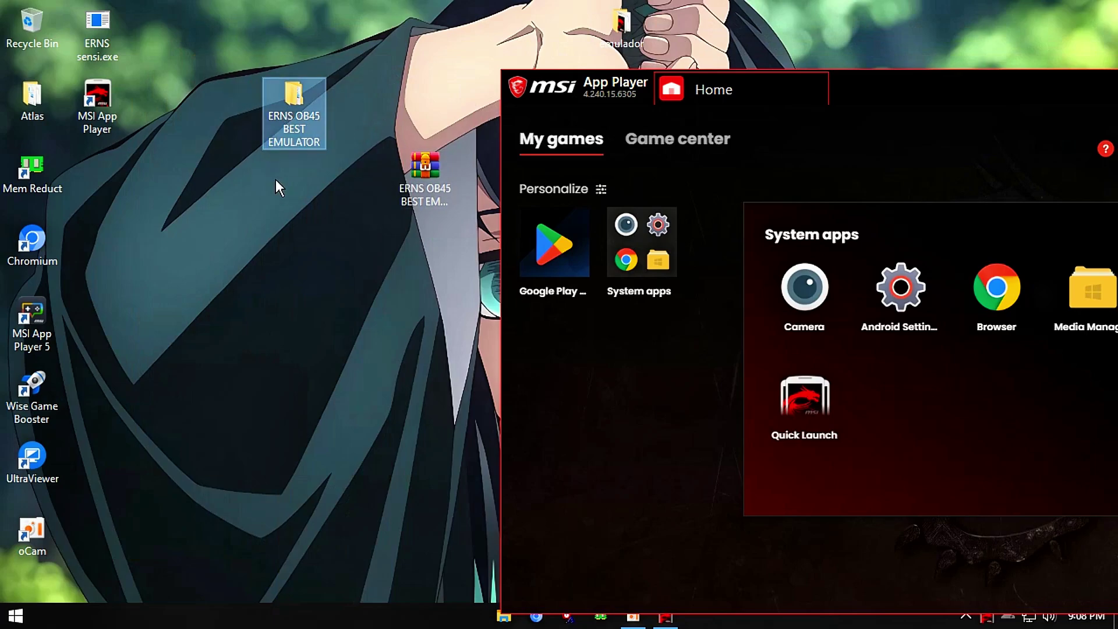
{"action": "double_click", "coordinate": [273, 120]}
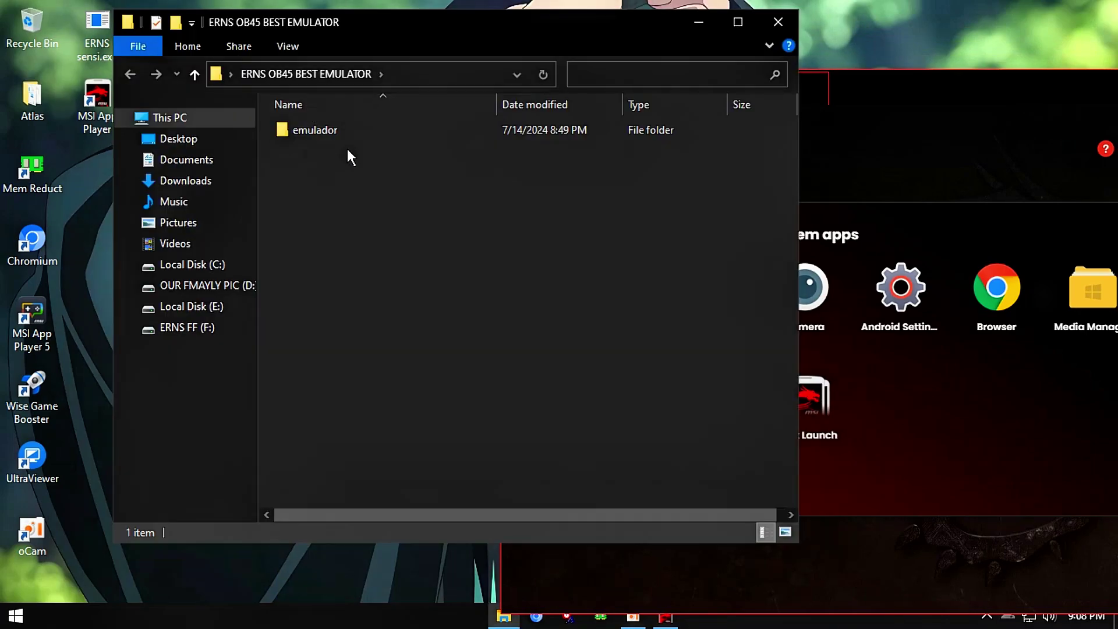
{"action": "left_click", "coordinate": [347, 135]}
{"action": "double_click", "coordinate": [347, 135]}
{"action": "double_click", "coordinate": [350, 130]}
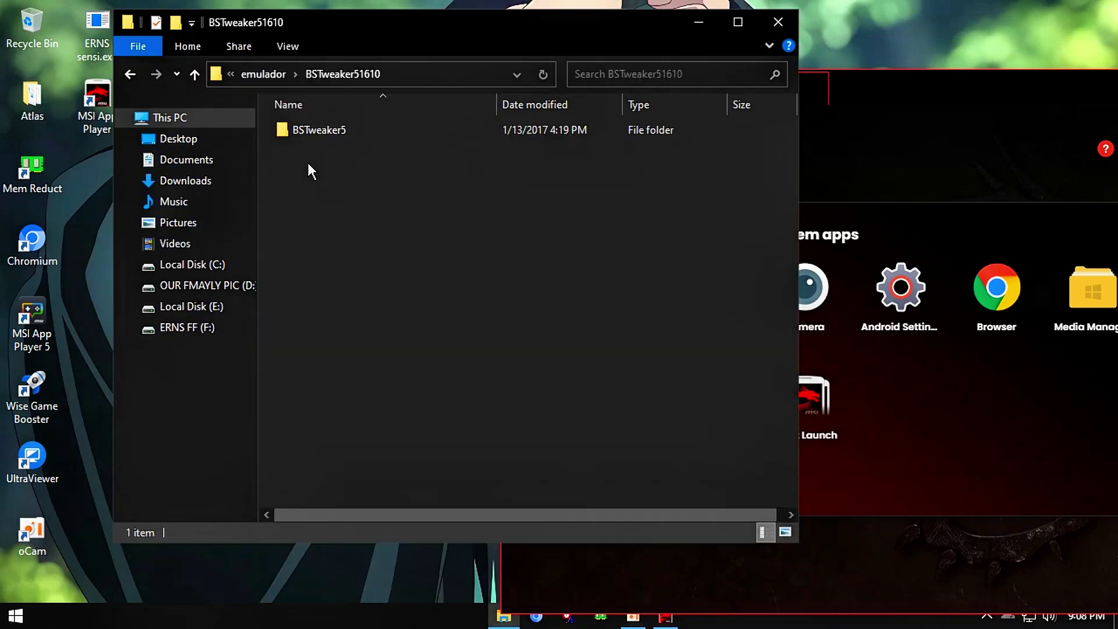
{"action": "double_click", "coordinate": [350, 132]}
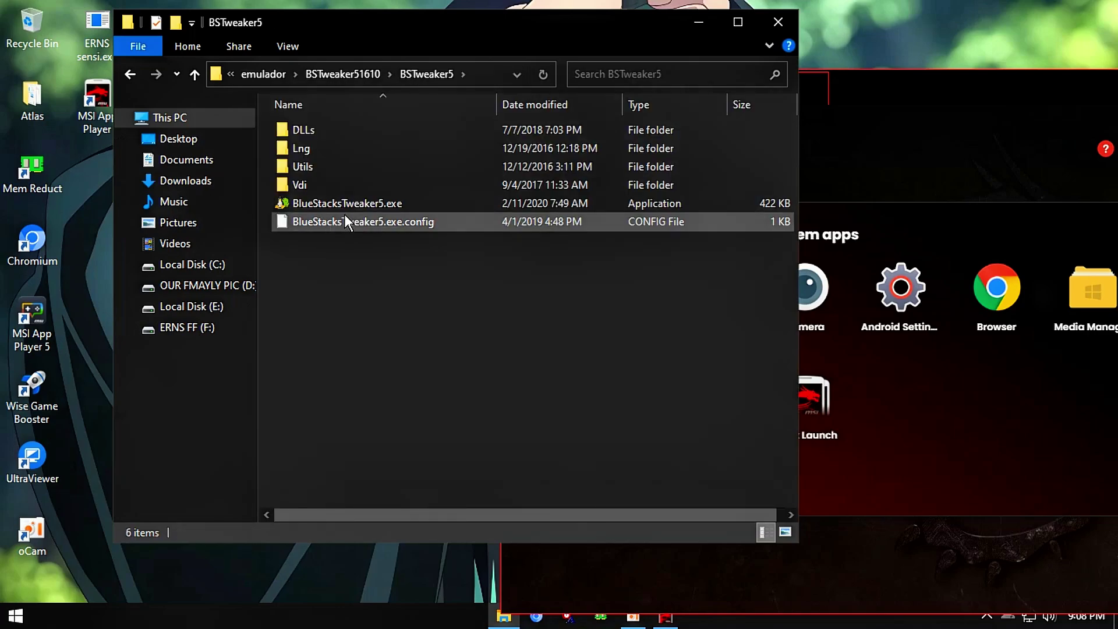
{"action": "double_click", "coordinate": [346, 204]}
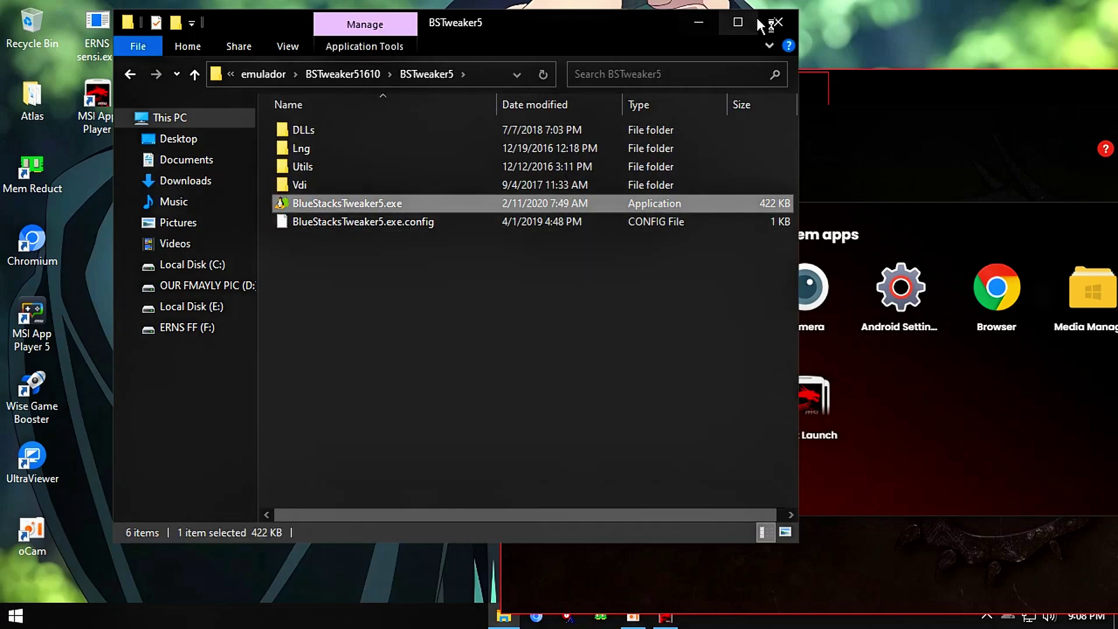
Close the BSTweaker5 folder, rearrange the windows and force kill BlueStacks in BlueStacks Tweaker
{"action": "left_click", "coordinate": [778, 22]}
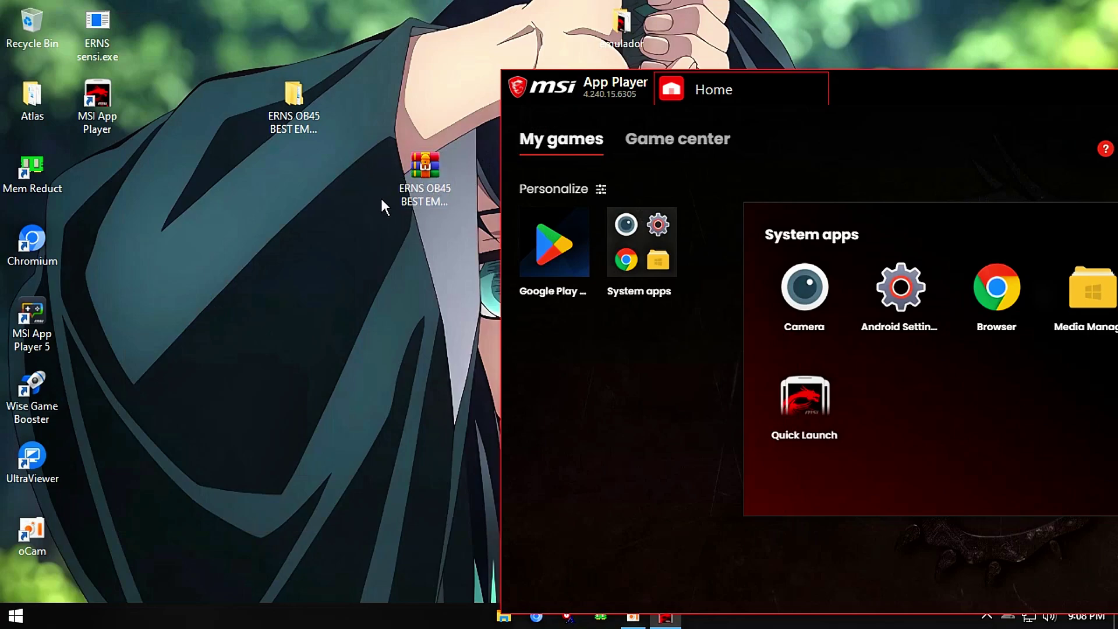
{"action": "left_click_drag", "start_coordinate": [866, 85], "coordinate": [857, 42]}
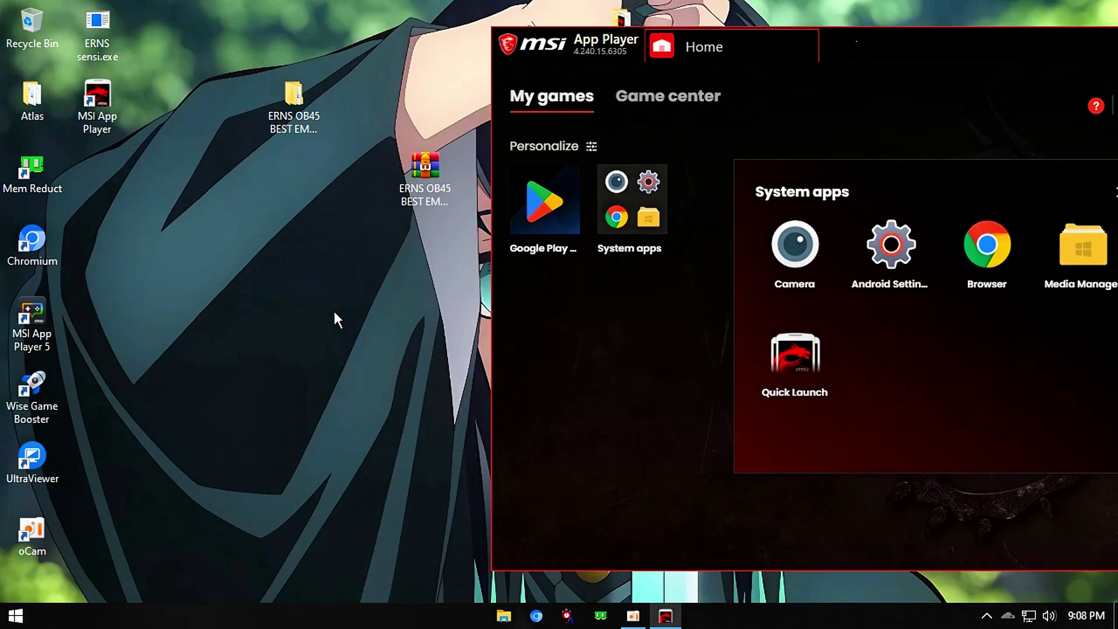
{"action": "left_click_drag", "start_coordinate": [600, 52], "coordinate": [559, 54]}
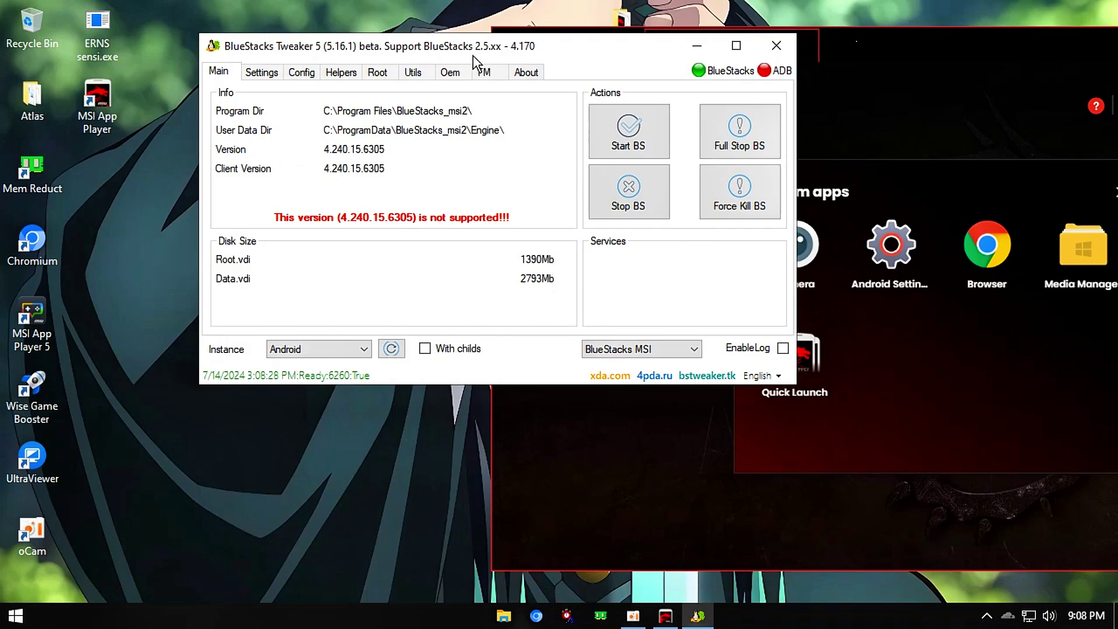
{"action": "left_click", "coordinate": [388, 72]}
{"action": "left_click", "coordinate": [224, 72]}
{"action": "left_click", "coordinate": [740, 192]}
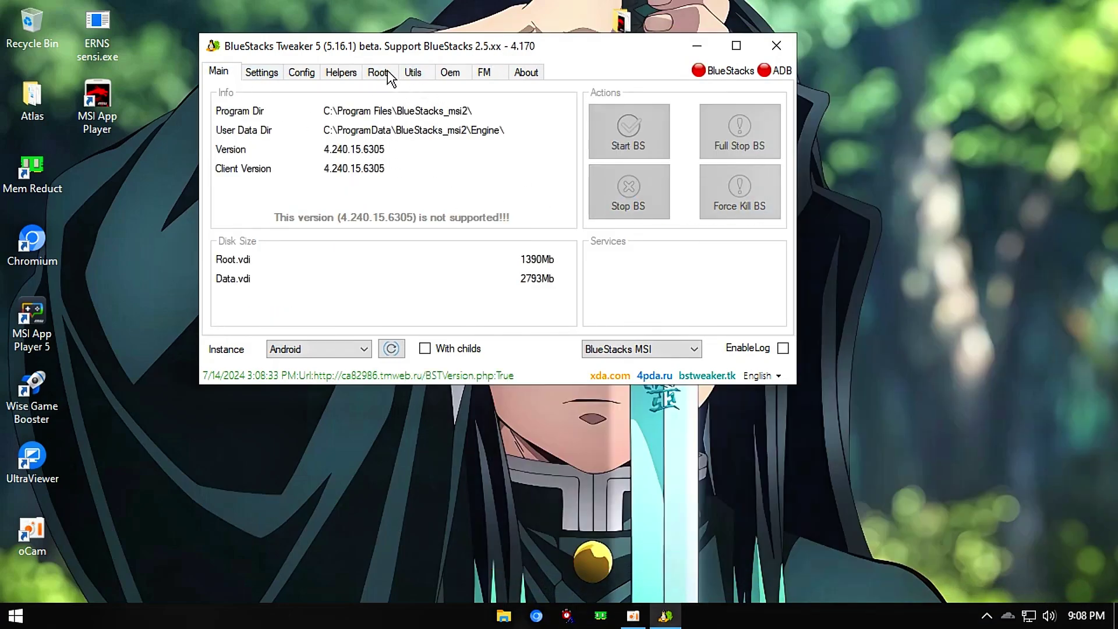
Unlock root for the Android instance in BlueStacks Tweaker, refreshing the desktop while the process runs
{"action": "right_click", "coordinate": [340, 6]}
{"action": "left_click", "coordinate": [381, 73]}
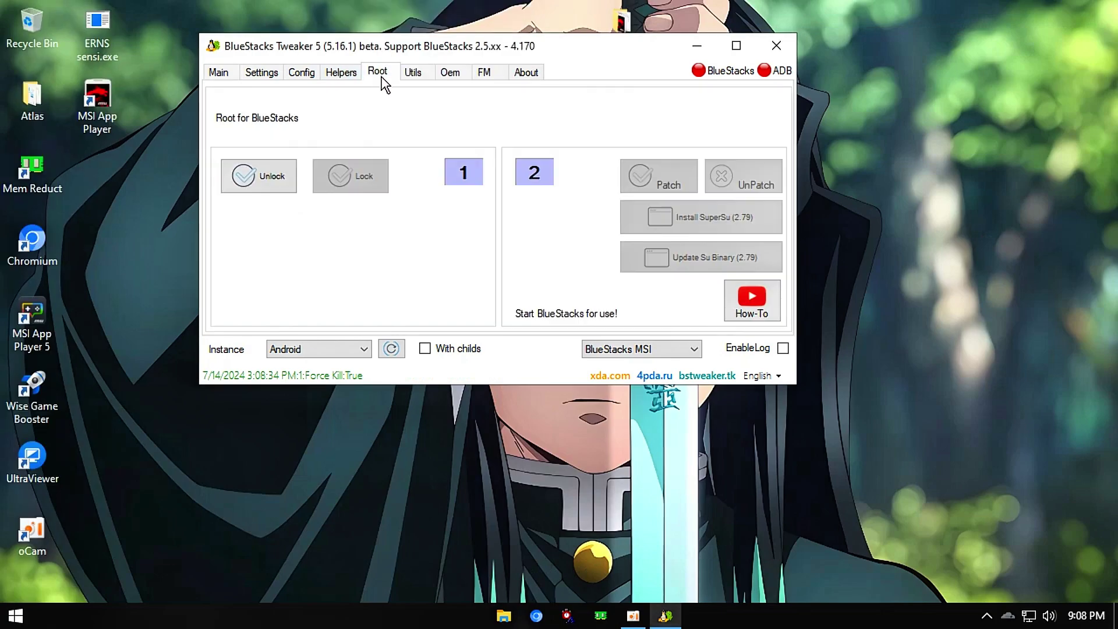
{"action": "left_click", "coordinate": [251, 170]}
{"action": "left_click_drag", "start_coordinate": [471, 48], "coordinate": [444, 75]}
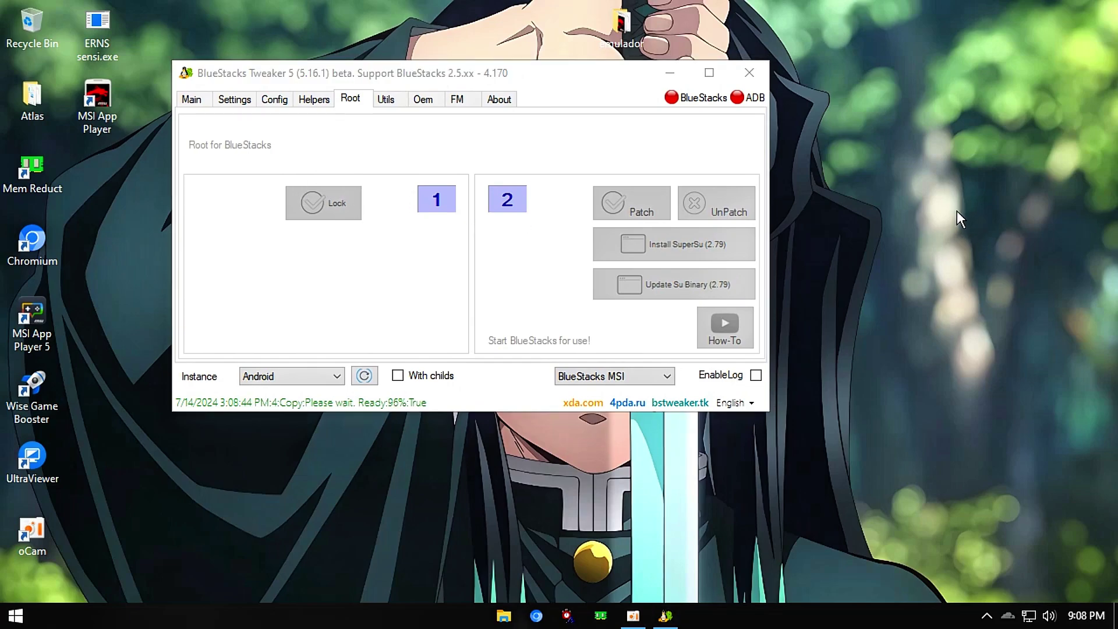
{"action": "right_click", "coordinate": [920, 209]}
{"action": "left_click", "coordinate": [950, 264]}
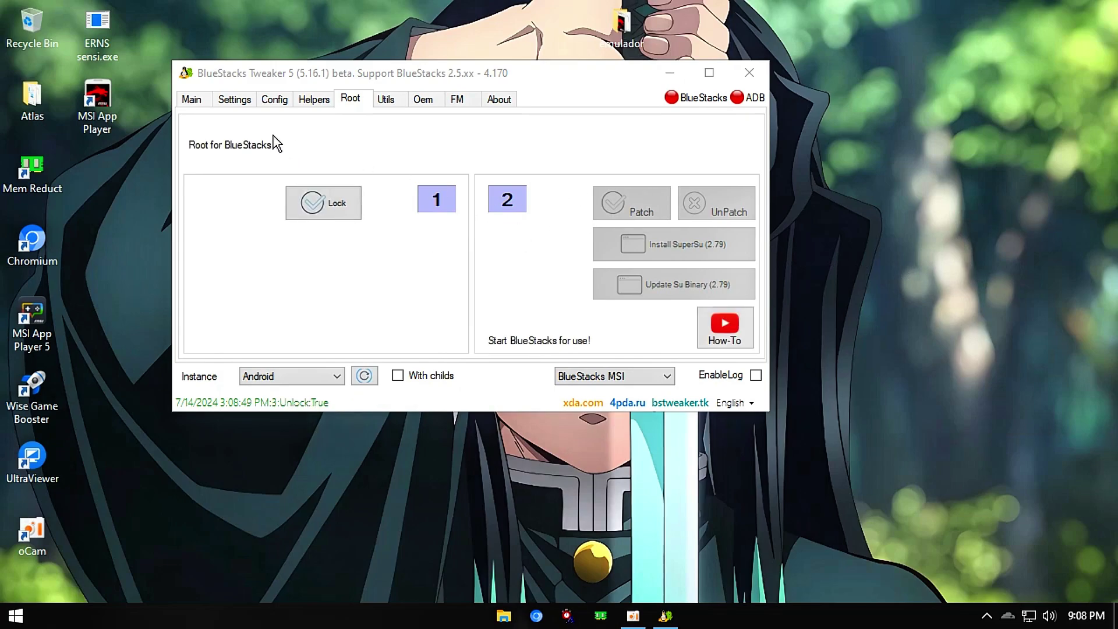
Start BlueStacks from BlueStacks Tweaker and move both windows so they can be used together
{"action": "left_click", "coordinate": [191, 99]}
{"action": "left_click", "coordinate": [632, 169]}
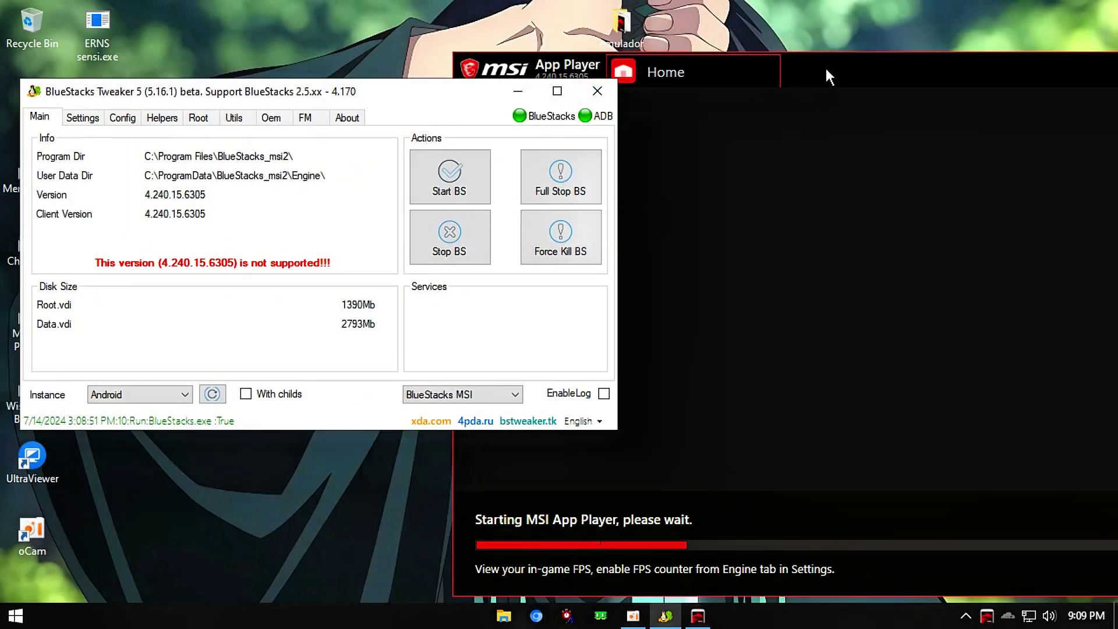
{"action": "left_click_drag", "start_coordinate": [825, 68], "coordinate": [784, 40]}
{"action": "left_click_drag", "start_coordinate": [382, 84], "coordinate": [352, 103]}
Show My games in the player and apply the root patch in BlueStacks Tweaker
{"action": "left_click", "coordinate": [182, 119]}
{"action": "left_click_drag", "start_coordinate": [442, 108], "coordinate": [511, 149]}
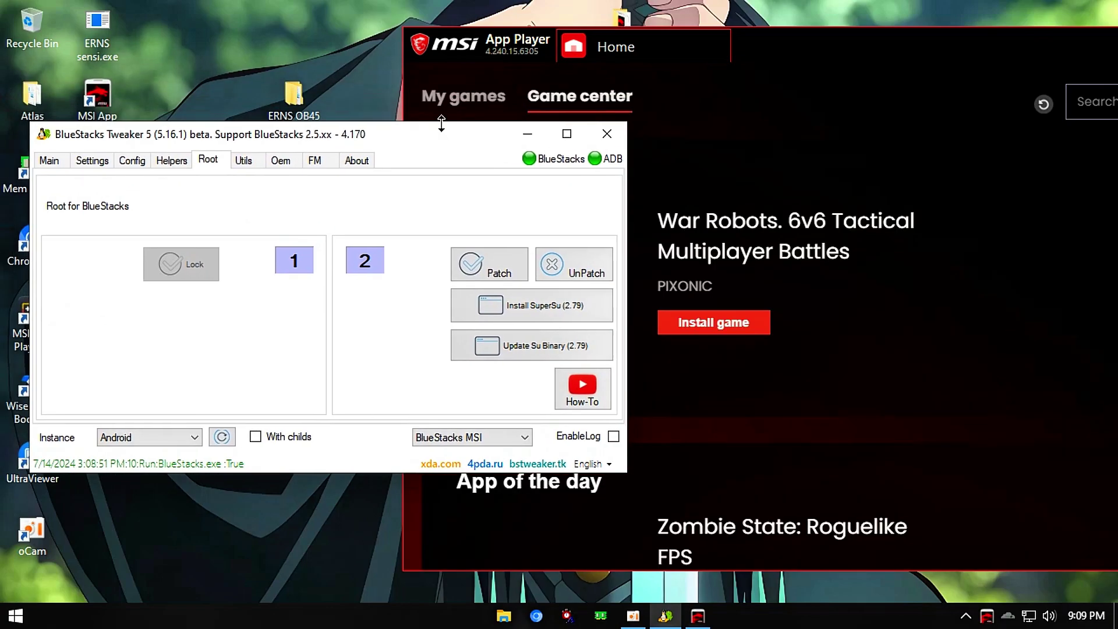
{"action": "left_click", "coordinate": [457, 103]}
{"action": "left_click", "coordinate": [372, 140]}
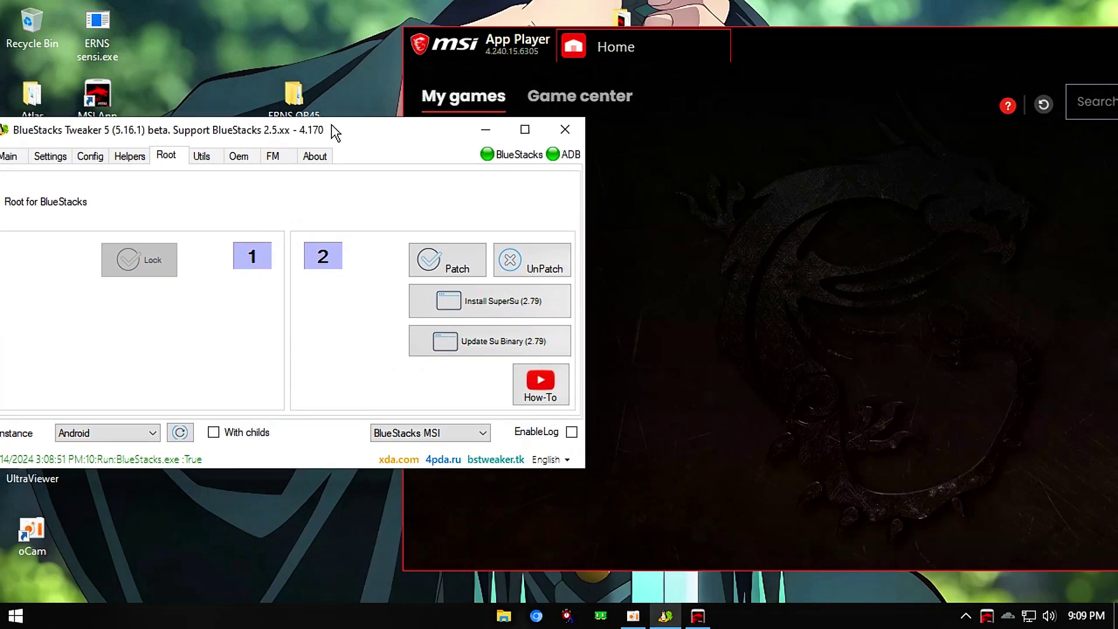
{"action": "left_click_drag", "start_coordinate": [389, 129], "coordinate": [467, 277]}
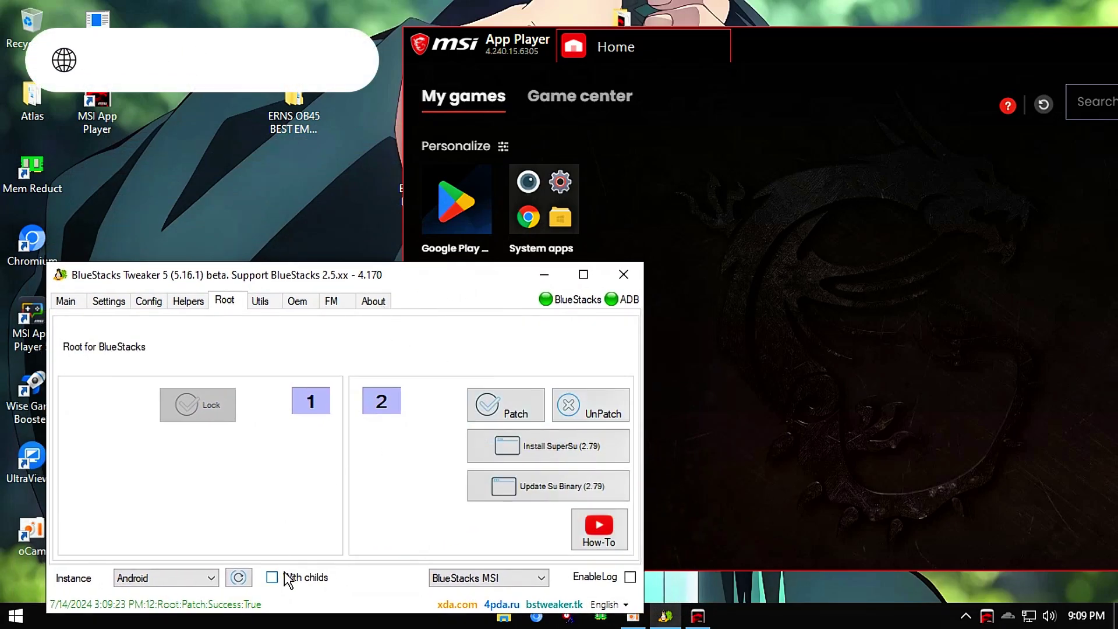
Install SuperSu (2.79) with BlueStacks Tweaker and close the tweaker
{"action": "left_click", "coordinate": [571, 446]}
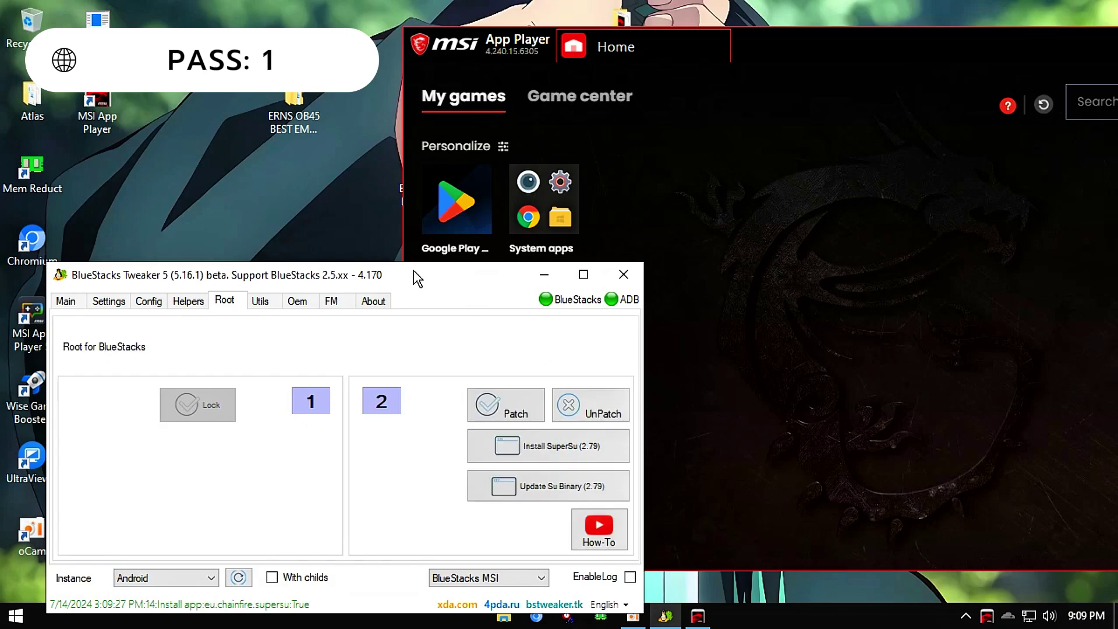
{"action": "left_click_drag", "start_coordinate": [414, 272], "coordinate": [378, 199]}
{"action": "left_click", "coordinate": [586, 210]}
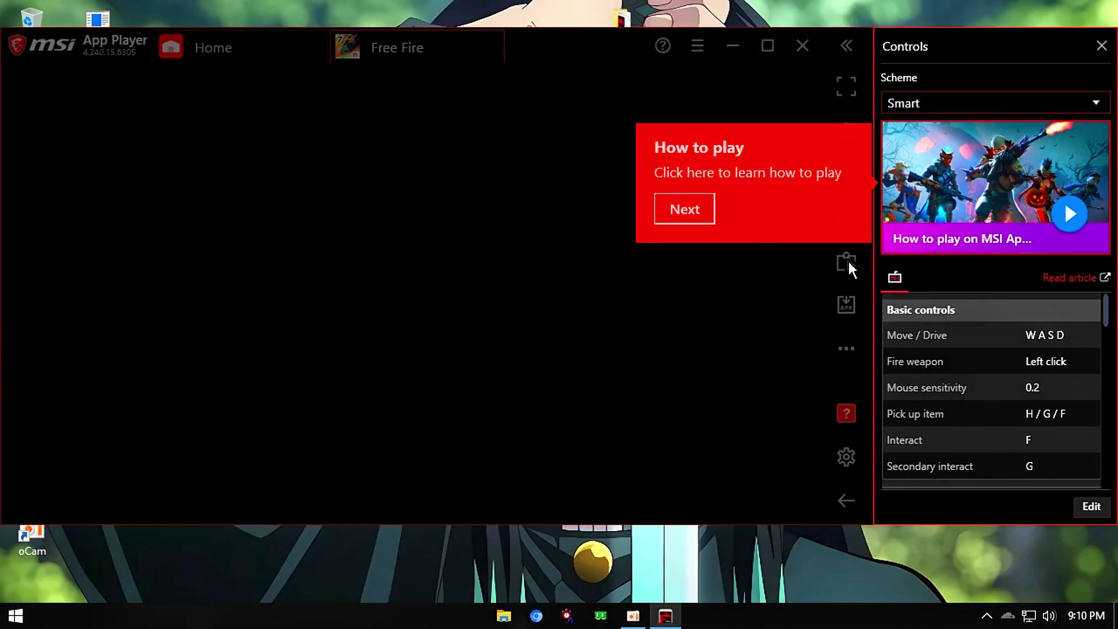
Dismiss the introductory tips for Free Fire and close the Controls pane
{"action": "left_click", "coordinate": [683, 226]}
{"action": "left_click", "coordinate": [680, 419]}
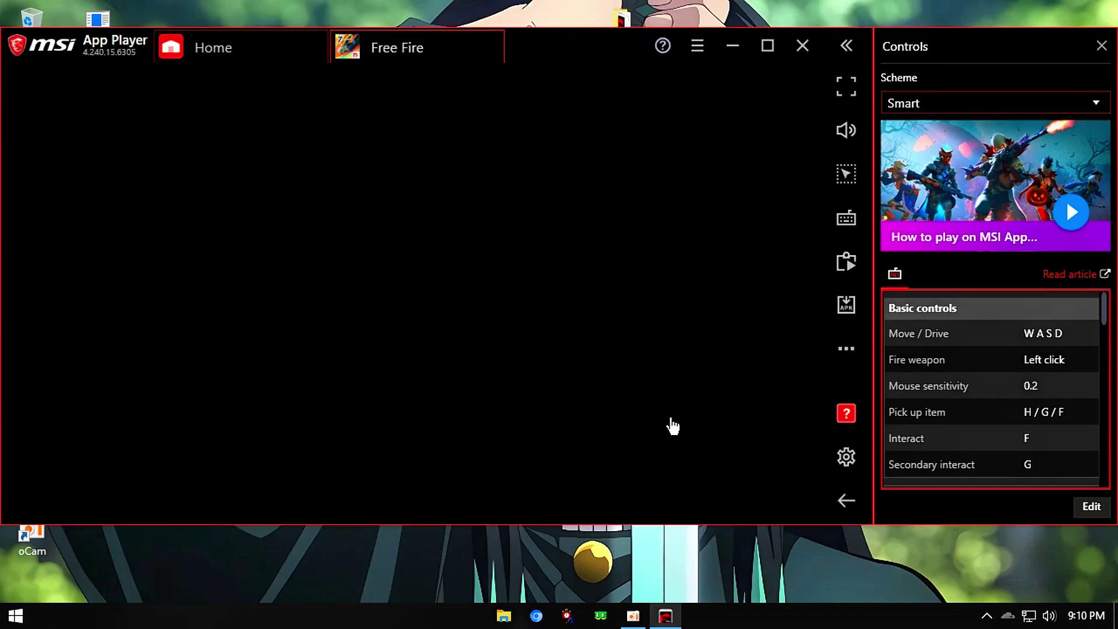
{"action": "left_click", "coordinate": [638, 297]}
{"action": "left_click", "coordinate": [641, 176]}
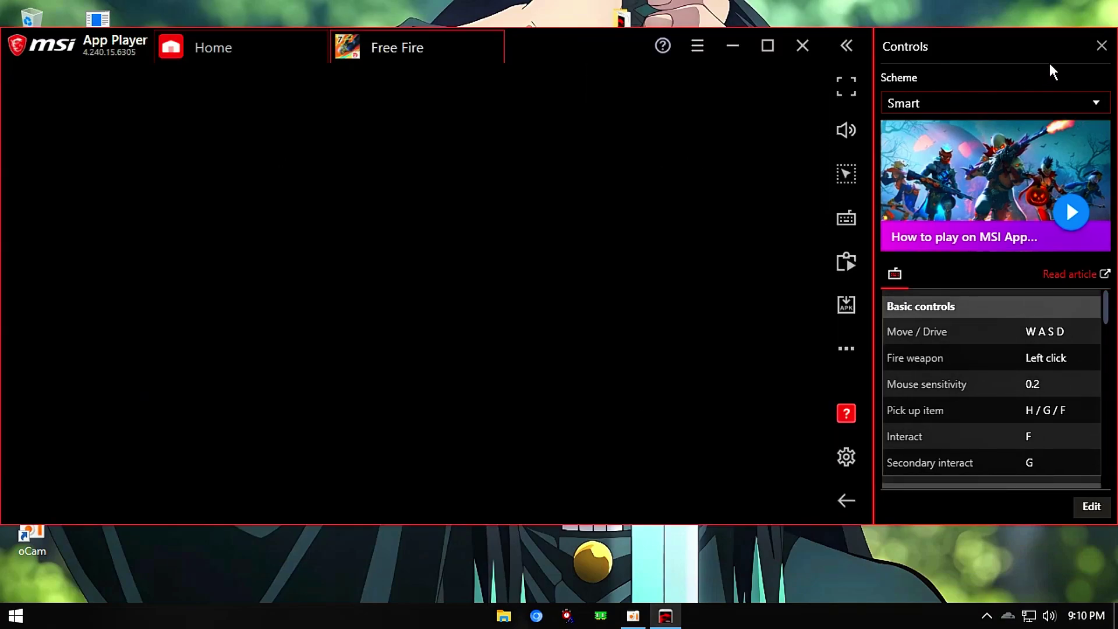
{"action": "left_click", "coordinate": [1101, 46]}
{"action": "left_click", "coordinate": [669, 449]}
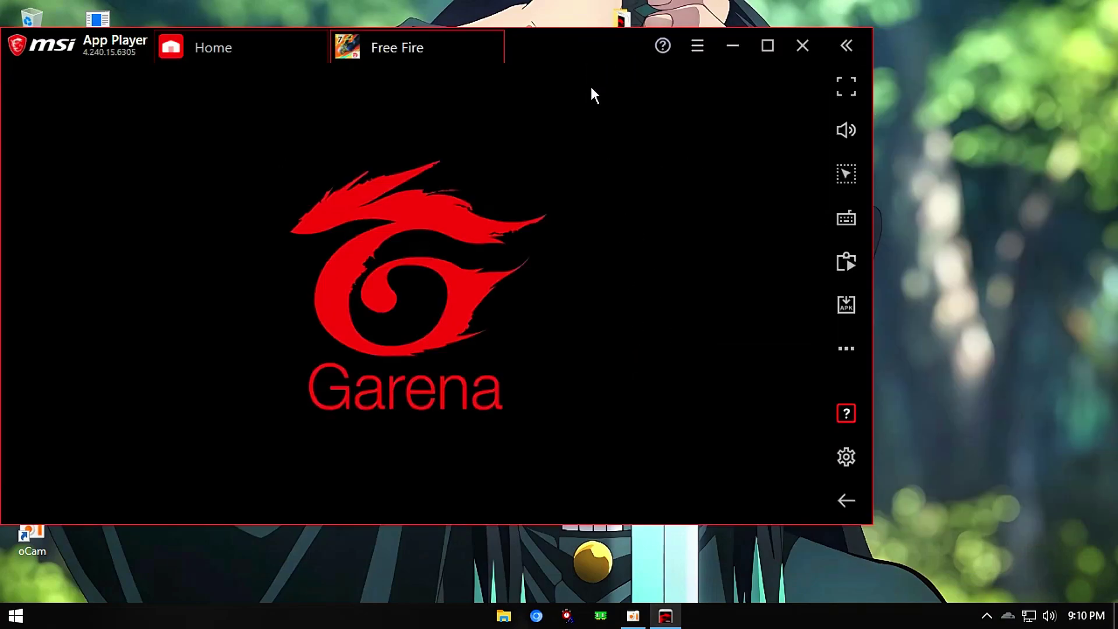
Move the player window towards the middle of the desktop and refresh the desktop while Free Fire loads
{"action": "left_click_drag", "start_coordinate": [561, 48], "coordinate": [727, 57]}
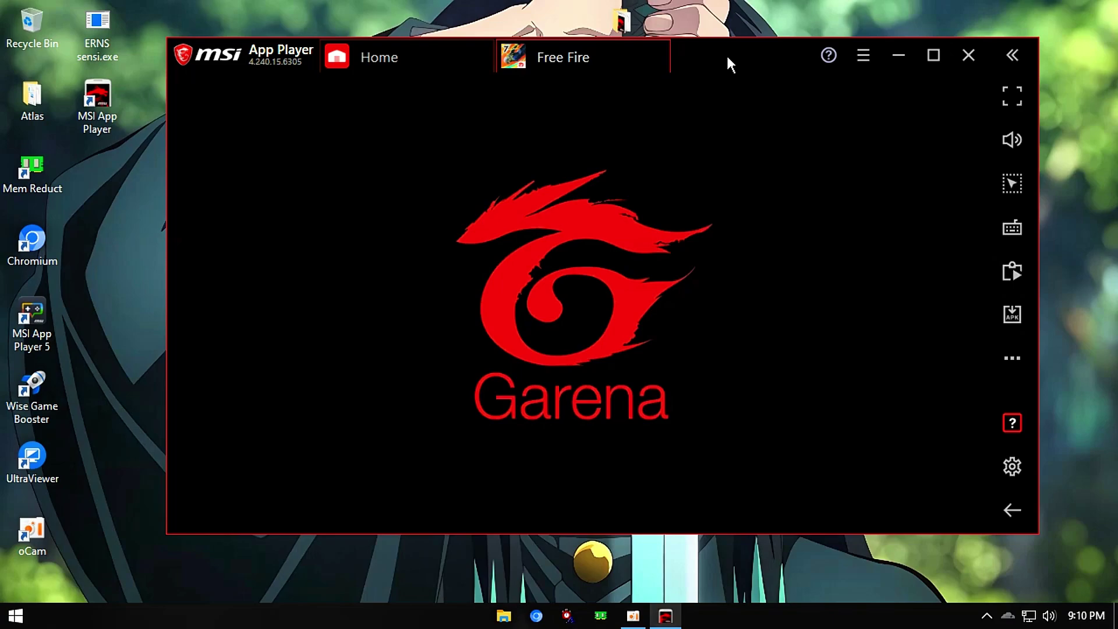
{"action": "left_click_drag", "start_coordinate": [727, 58], "coordinate": [707, 65]}
{"action": "right_click", "coordinate": [537, 3]}
{"action": "left_click", "coordinate": [571, 52]}
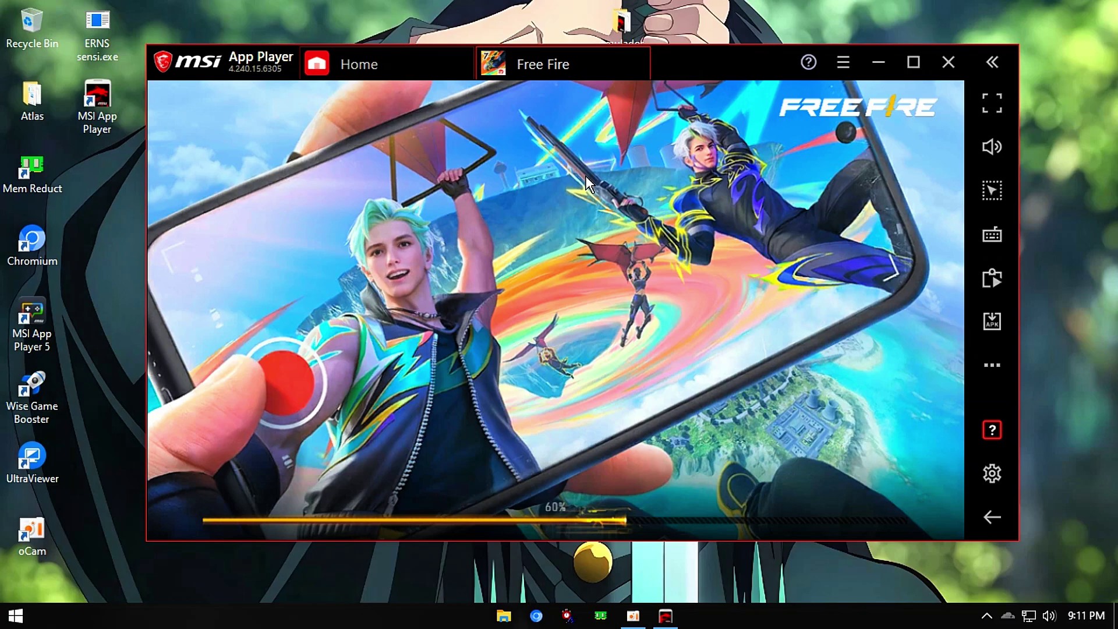
{"action": "right_click", "coordinate": [408, 17]}
{"action": "left_click", "coordinate": [444, 56]}
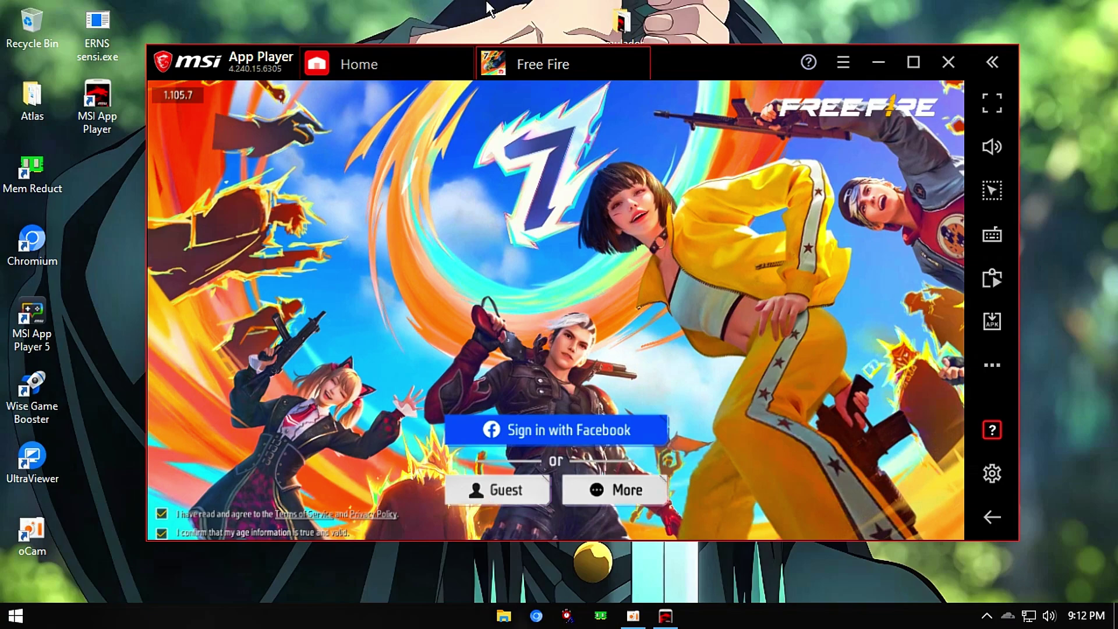
Open Task Manager, show the process details and move its window higher on the screen
{"action": "right_click", "coordinate": [762, 615]}
{"action": "left_click", "coordinate": [848, 539]}
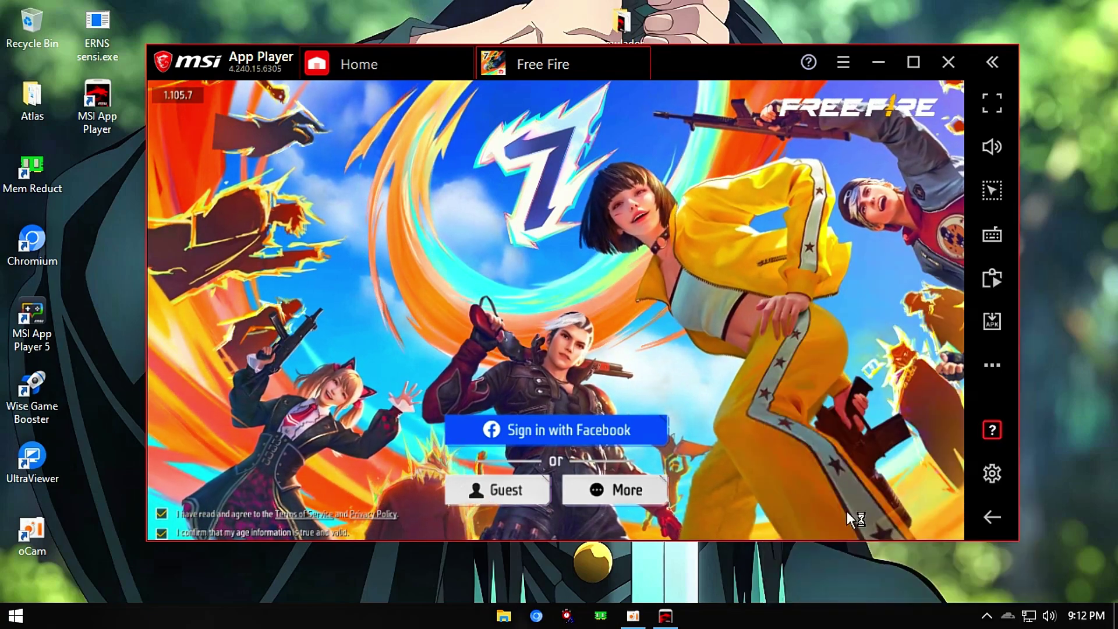
{"action": "left_click", "coordinate": [541, 124]}
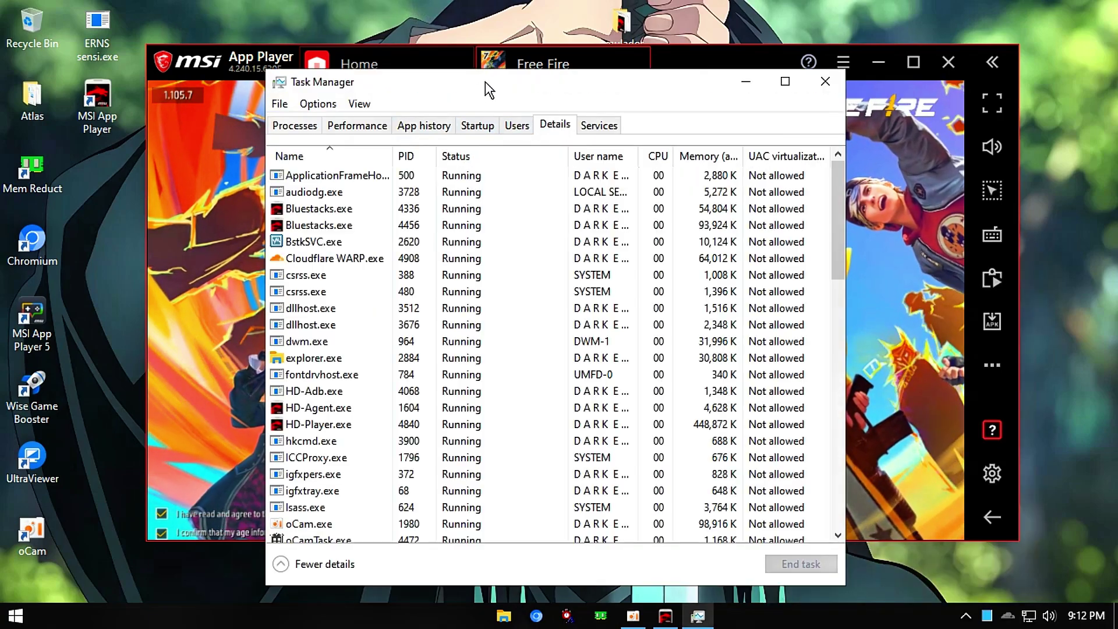
{"action": "left_click_drag", "start_coordinate": [484, 82], "coordinate": [628, 30]}
Set the priority of the HD-Player.exe process to High and confirm the change
{"action": "right_click", "coordinate": [441, 387]}
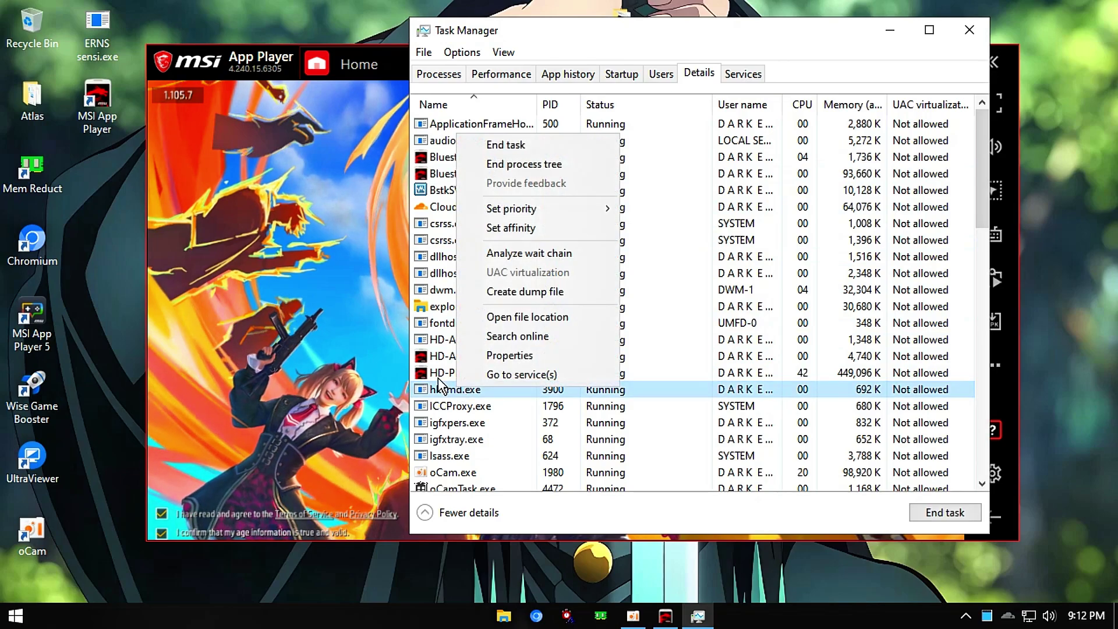
{"action": "right_click", "coordinate": [439, 373]}
{"action": "mouse_move", "coordinate": [570, 201]}
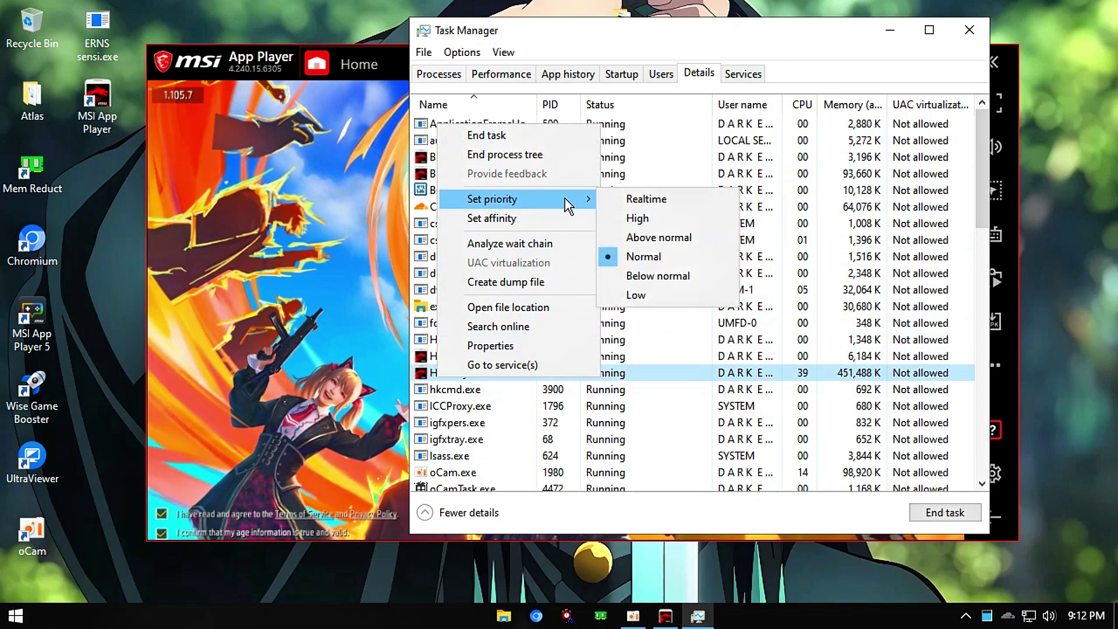
{"action": "left_click", "coordinate": [616, 219]}
{"action": "left_click", "coordinate": [570, 333]}
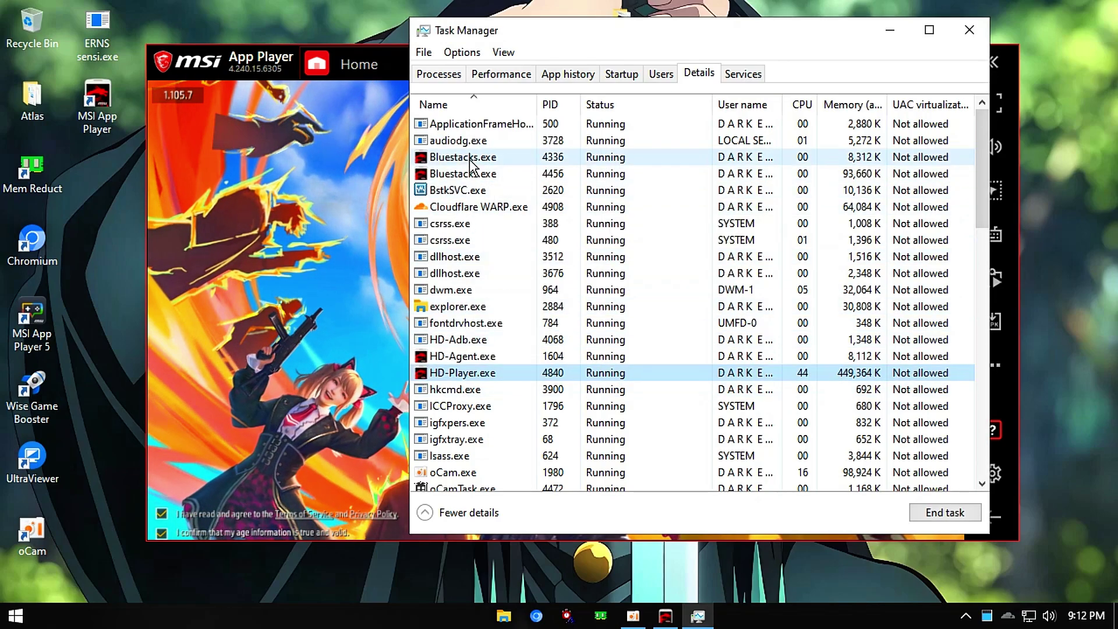
Set the priority of the first listed Bluestacks.exe process to High and confirm the change
{"action": "right_click", "coordinate": [470, 159]}
{"action": "mouse_move", "coordinate": [528, 237]}
{"action": "left_click", "coordinate": [671, 254]}
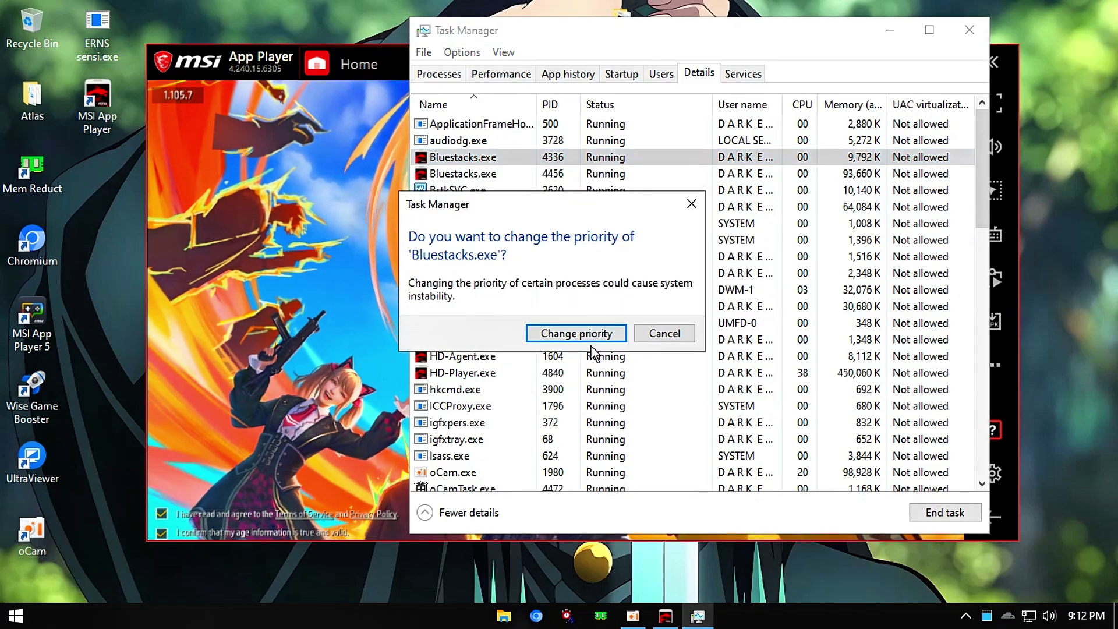
{"action": "left_click", "coordinate": [584, 340]}
Raise the priority of the second listed Bluestacks.exe process, confirm the change and close Task Manager
{"action": "right_click", "coordinate": [488, 174]}
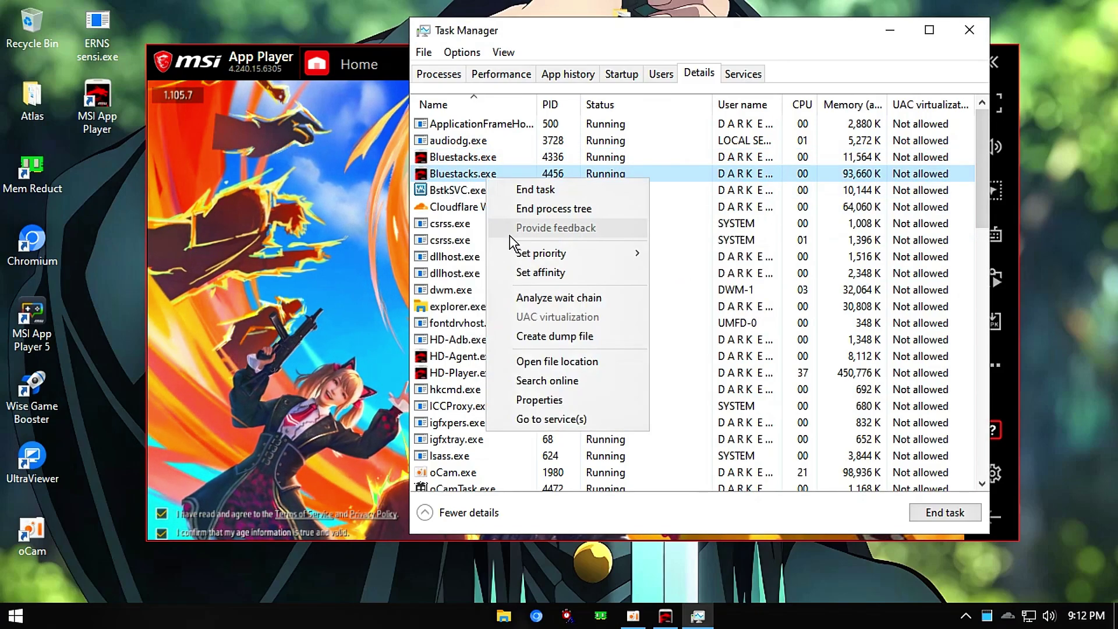
{"action": "mouse_move", "coordinate": [561, 258]}
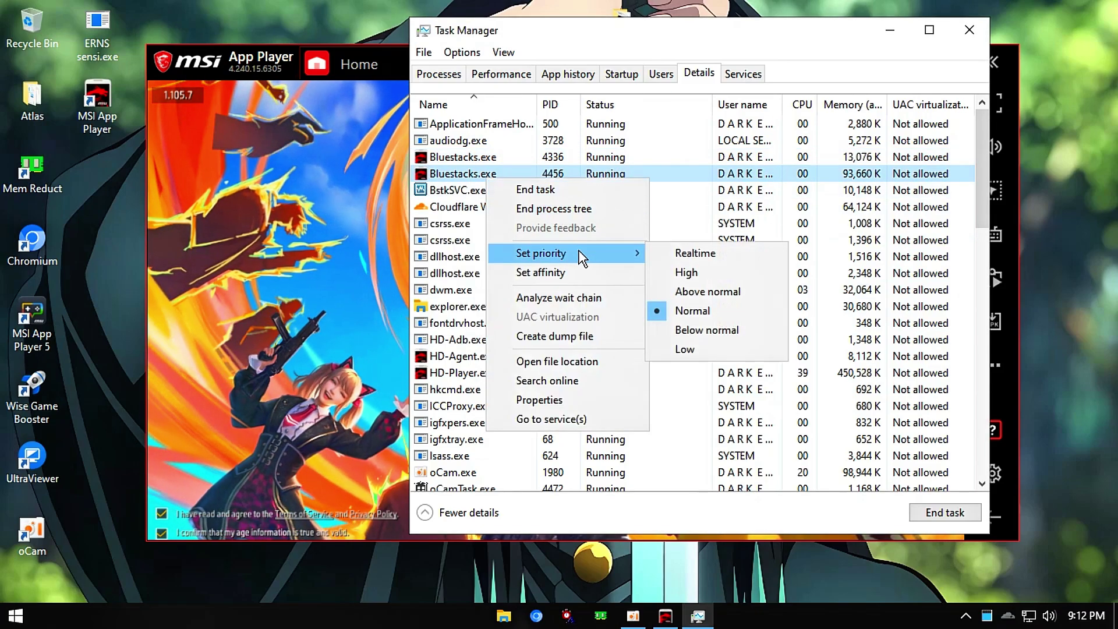
{"action": "left_click", "coordinate": [672, 260]}
{"action": "left_click", "coordinate": [574, 332]}
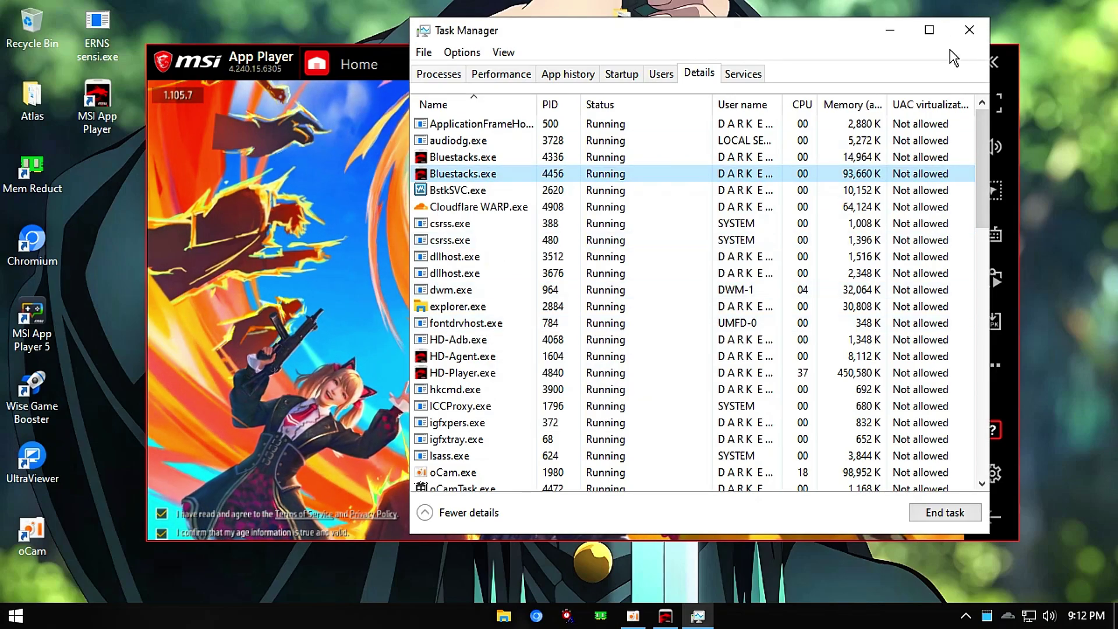
{"action": "left_click", "coordinate": [930, 30]}
{"action": "left_click", "coordinate": [1096, 9]}
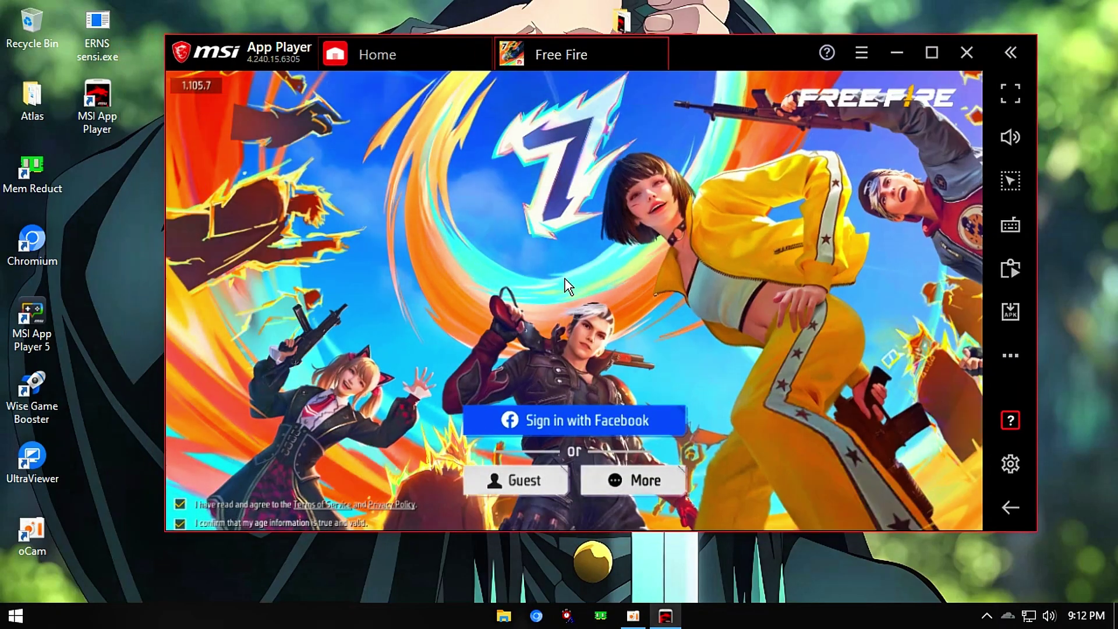
Look at the additional sign-in options on the Free Fire login screen and close them
{"action": "left_click", "coordinate": [629, 477]}
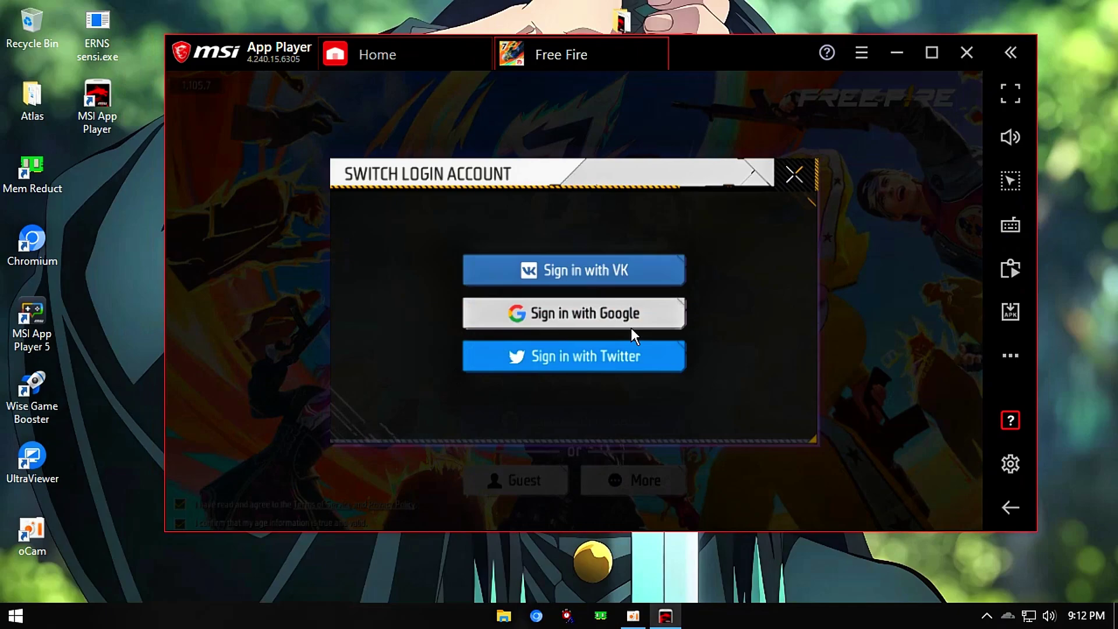
{"action": "left_click", "coordinate": [802, 170]}
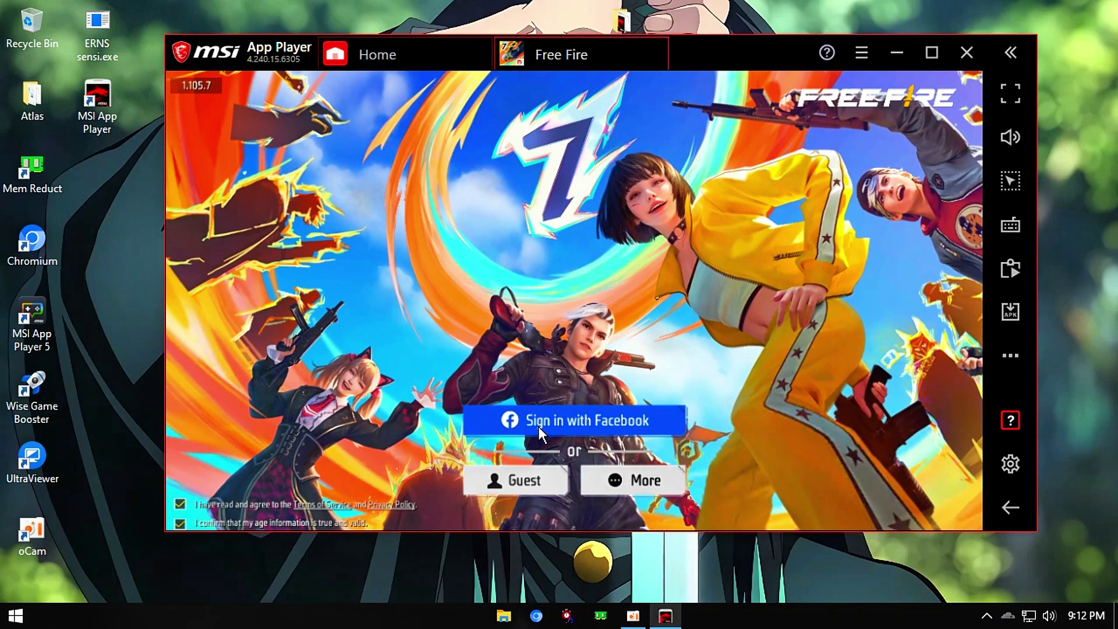